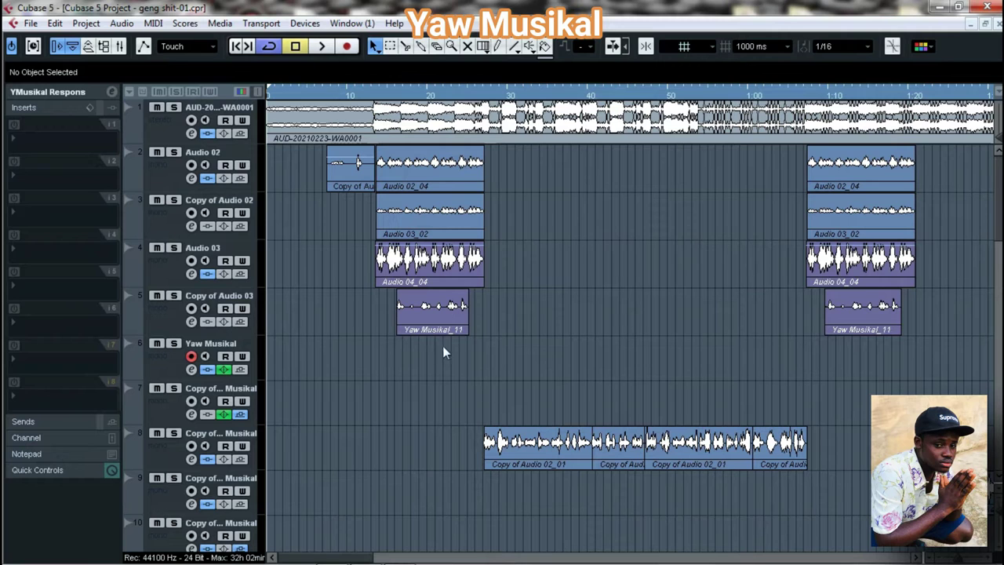
# Step: Look over the clip arrangement of the whole project, from the beat track down through the stacked vocal tracks
pyautogui.press('g')
pyautogui.press('g')
pyautogui.press('g')
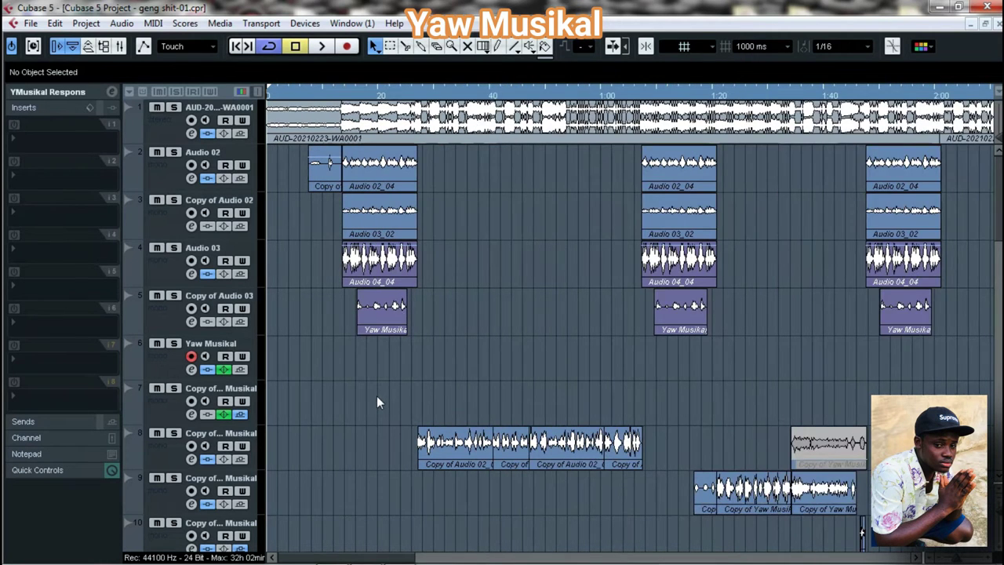
pyautogui.press('h')
pyautogui.press('h')
pyautogui.press('h')
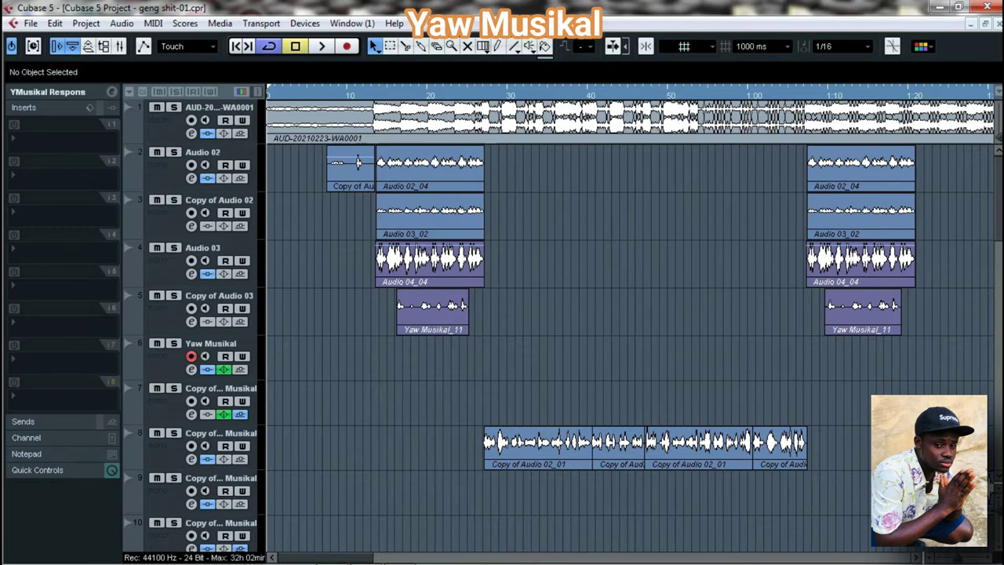
pyautogui.scroll(-4, 627, 314)
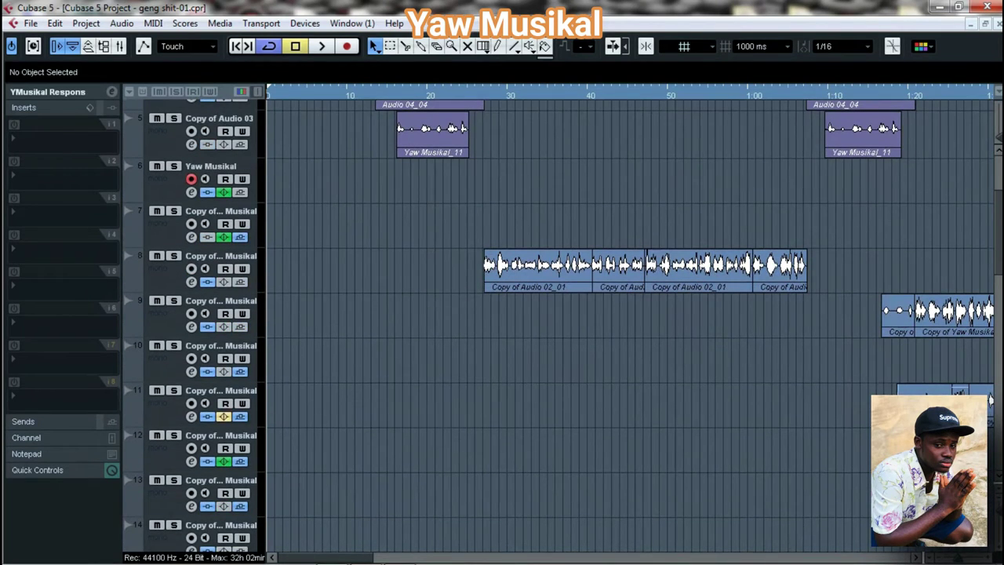
pyautogui.press('g')
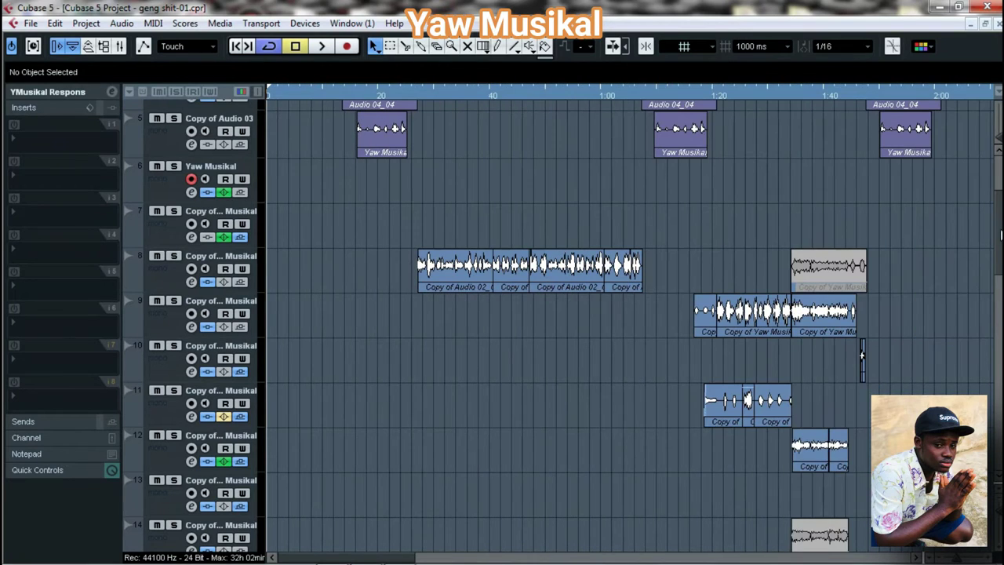
pyautogui.scroll(-7, 627, 313)
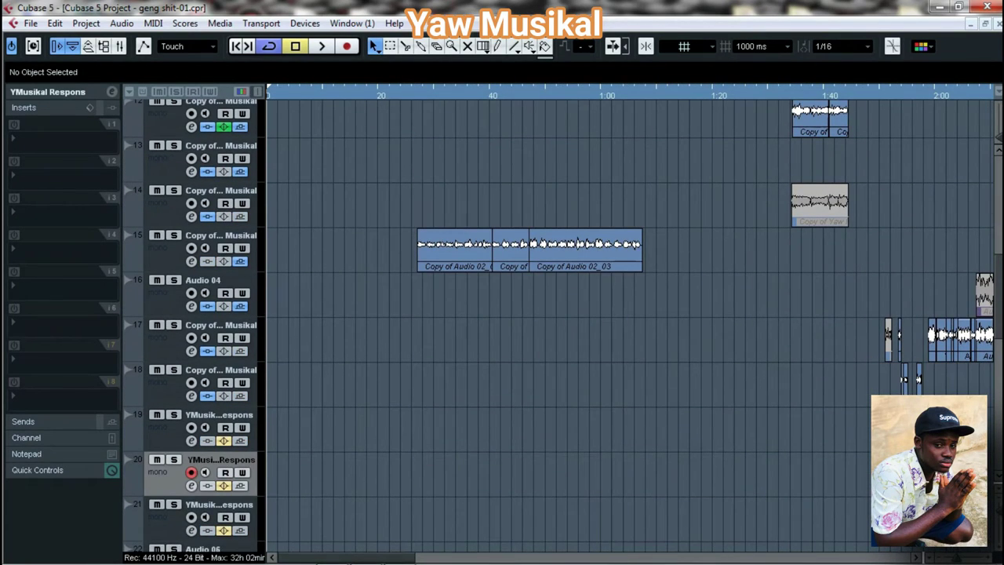
pyautogui.scroll(10, 581, 198)
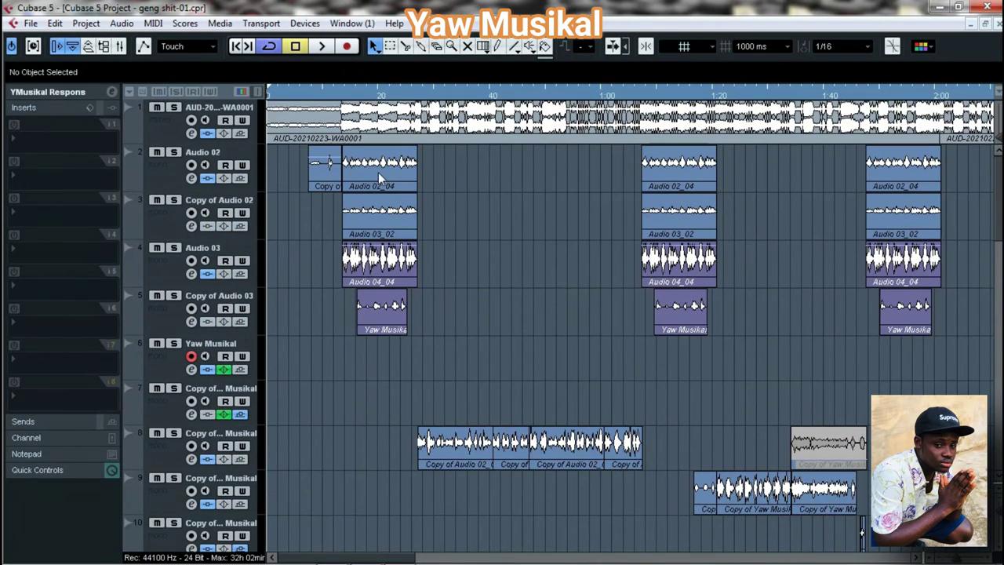
pyautogui.press('h')
pyautogui.press('h')
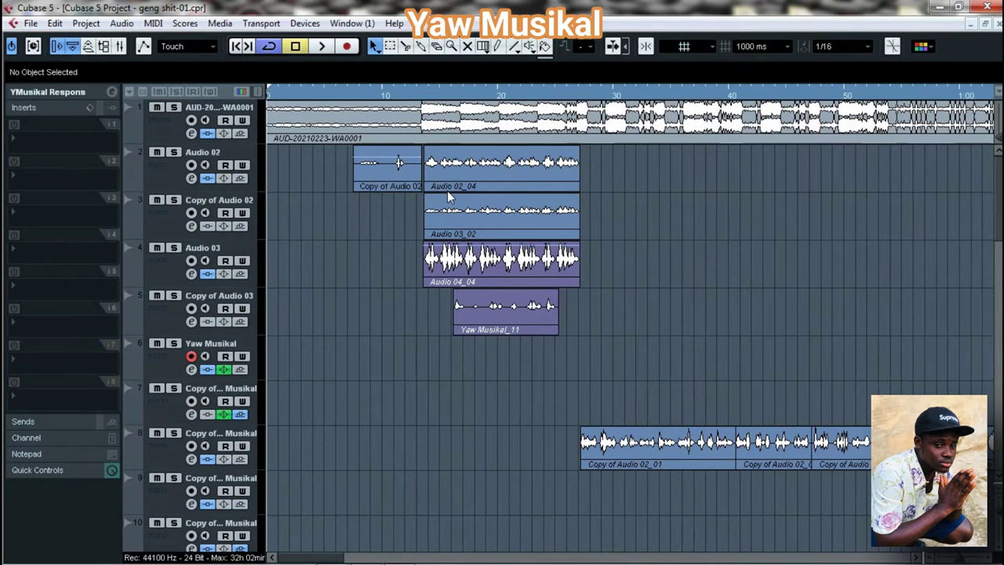
pyautogui.press('g')
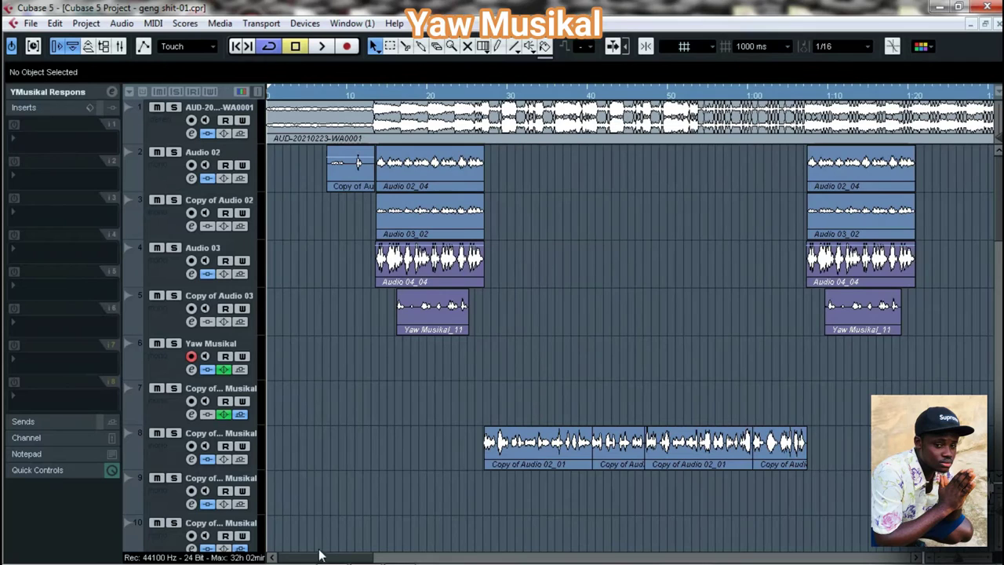
pyautogui.press('h')
pyautogui.press('h')
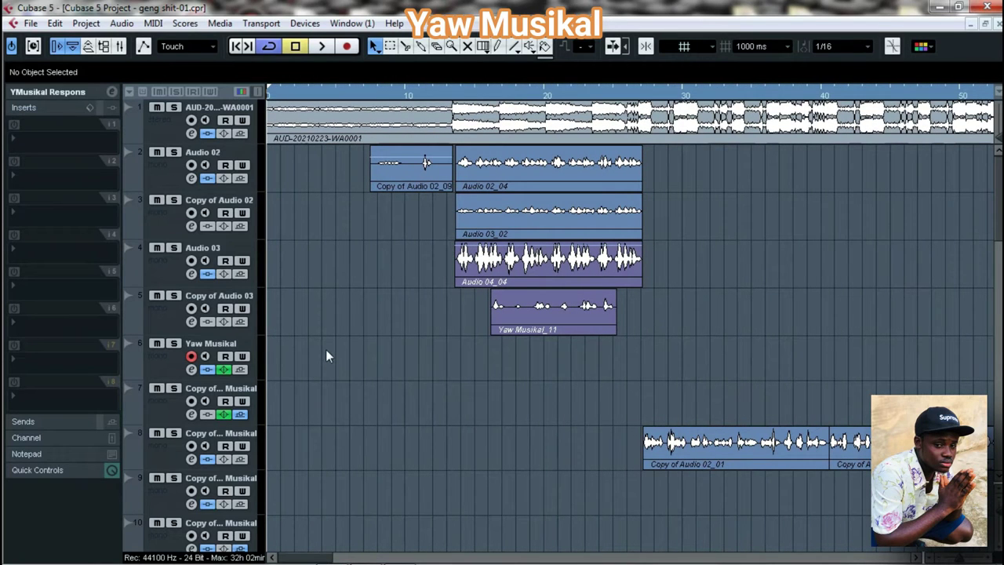
# Step: Play the project from the start and check the channel and output levels in the mixer
pyautogui.click(321, 47)
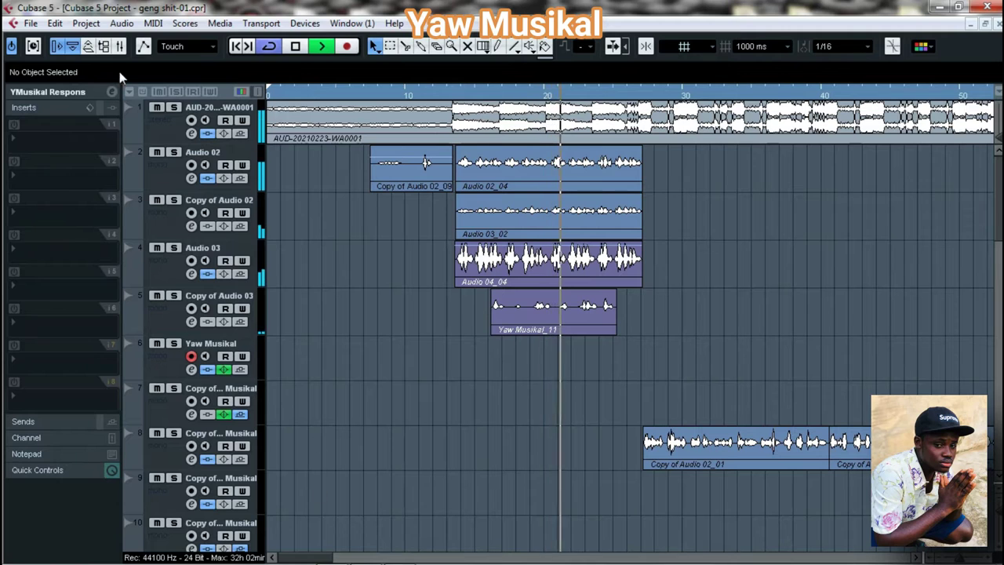
pyautogui.press('F3')
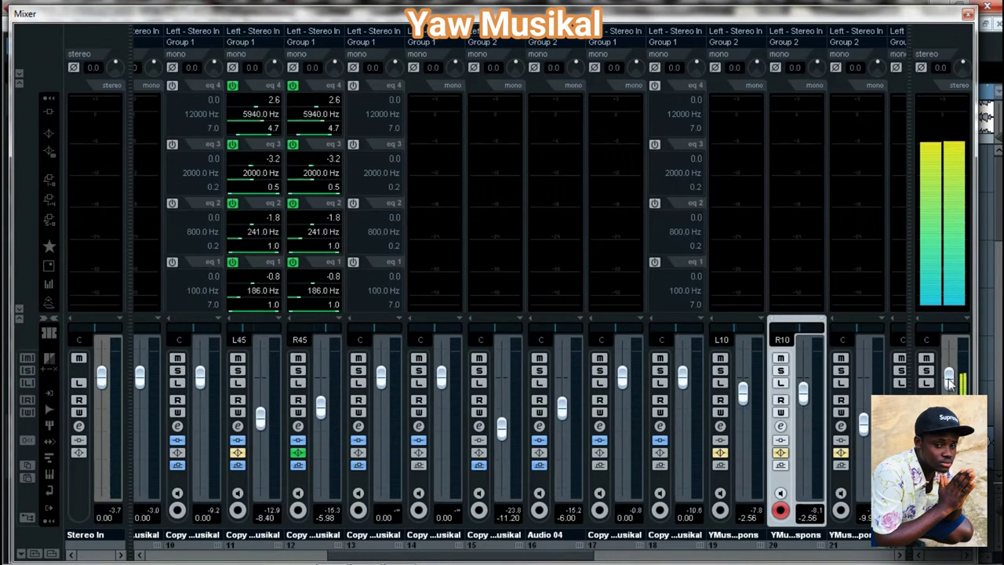
pyautogui.click(967, 15)
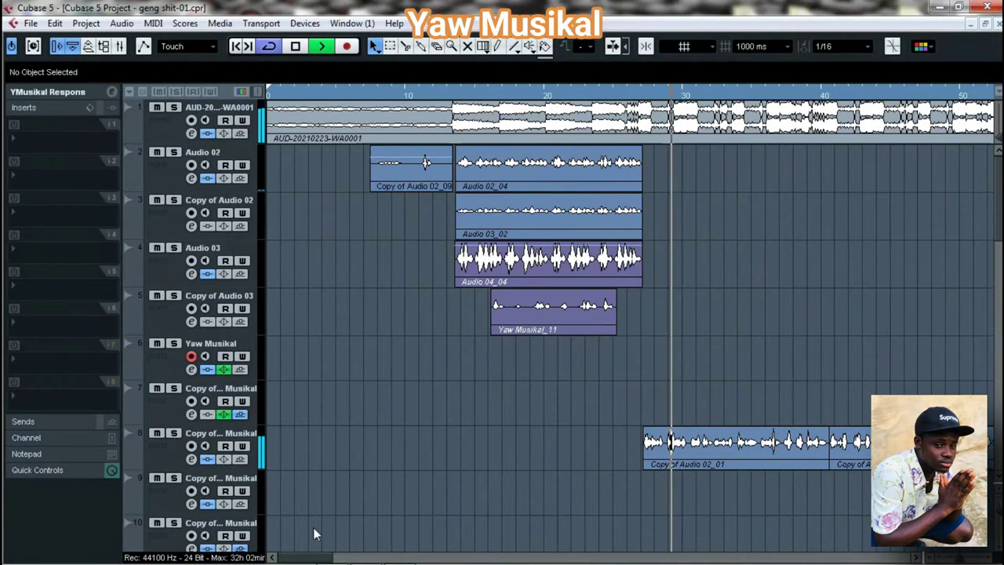
pyautogui.moveTo(305, 558); pyautogui.dragTo(331, 560)
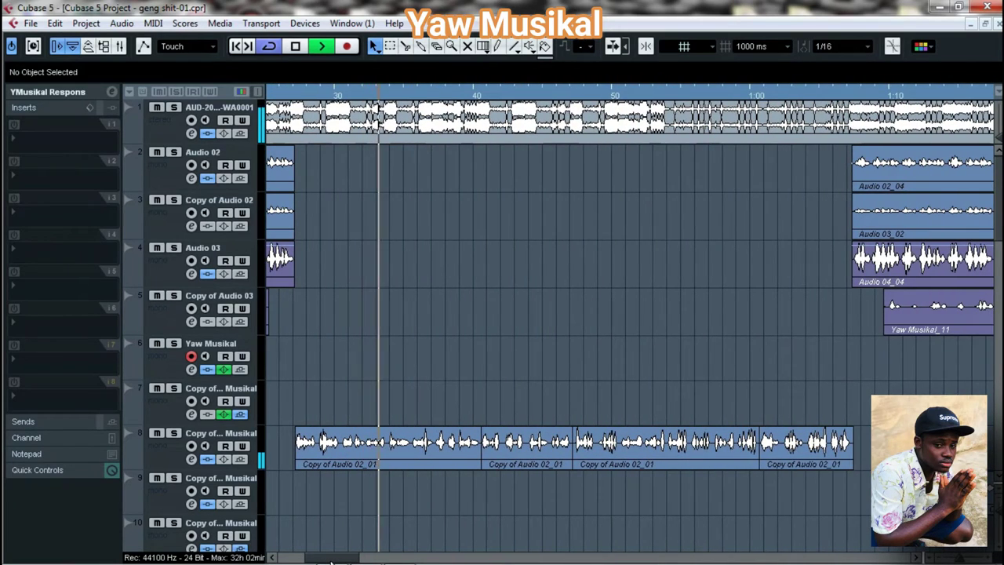
# Step: Mute the beat track during playback and briefly solo the vocal on track 15
pyautogui.press('g')
pyautogui.press('g')
pyautogui.press('g')
pyautogui.press('g')
pyautogui.press('g')
pyautogui.press('h')
pyautogui.press('h')
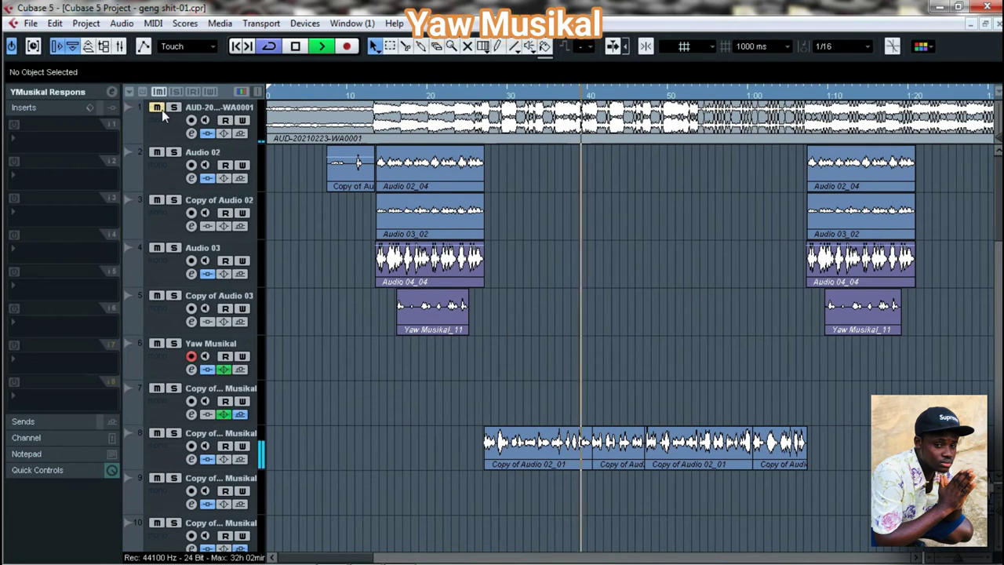
pyautogui.scroll(-4, 628, 314)
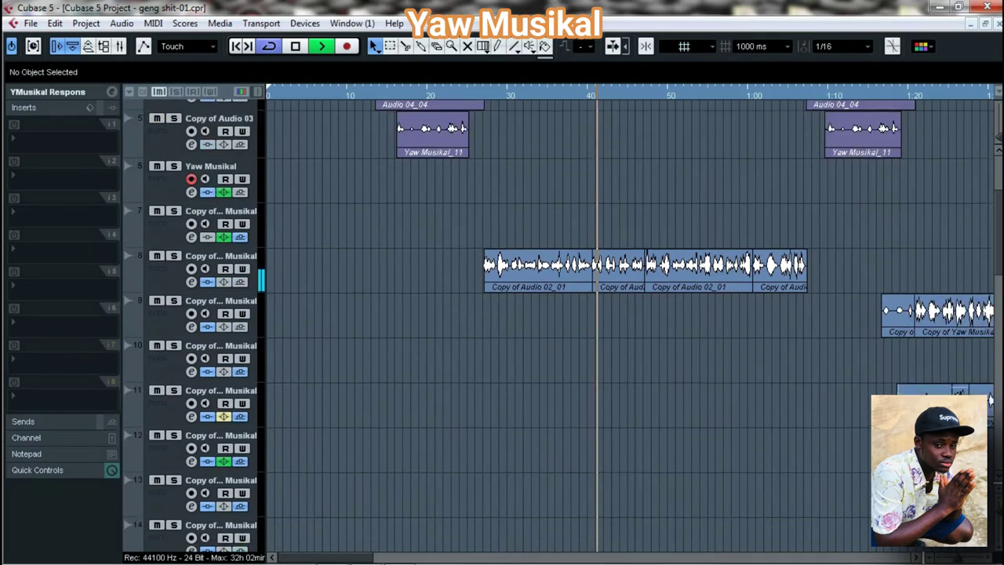
pyautogui.scroll(-5, 434, 266)
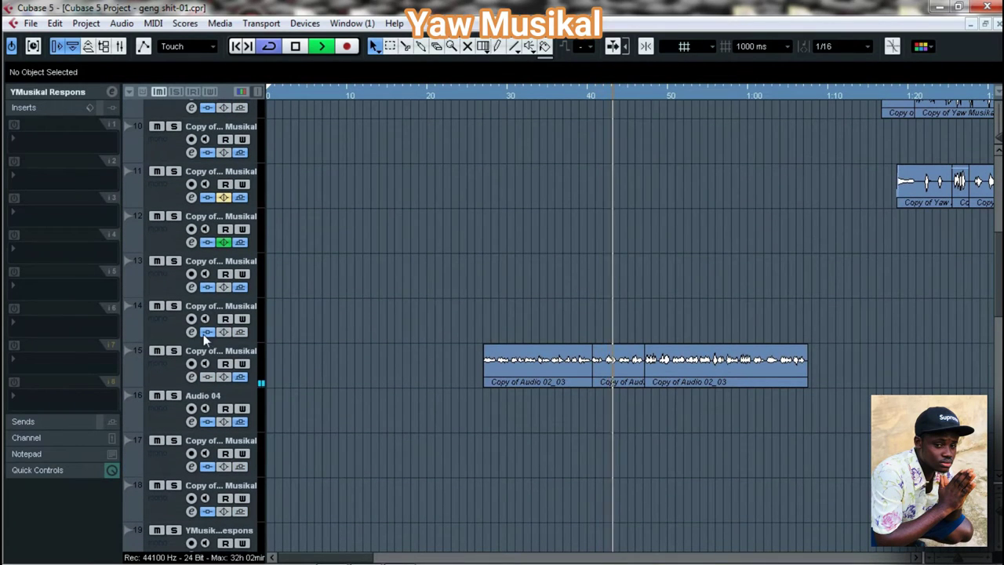
pyautogui.click(173, 354)
pyautogui.click(173, 353)
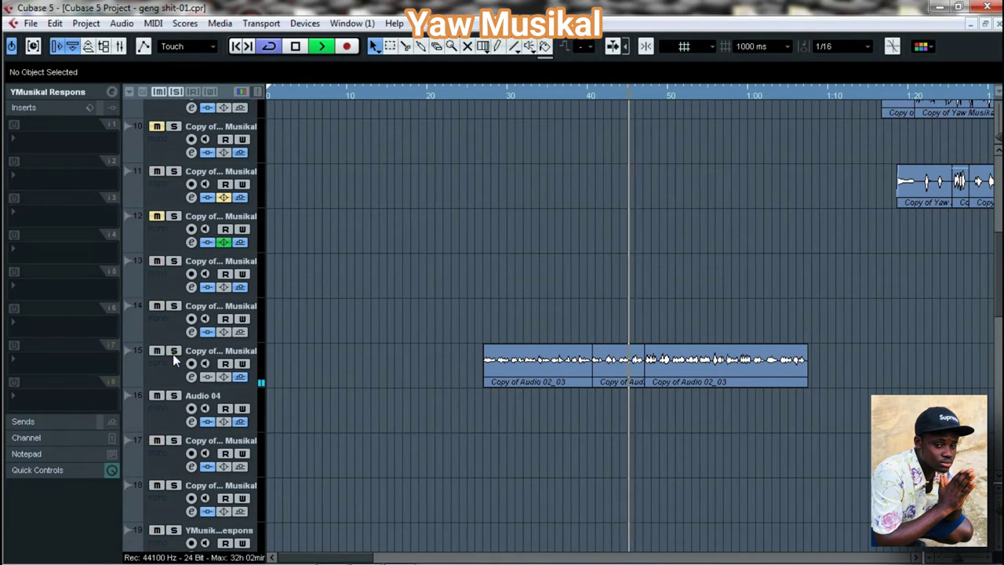
# Step: Check the Copy of Audio 07 vocal tracks during playback, and unmute the beat track
pyautogui.scroll(-12, 933, 316)
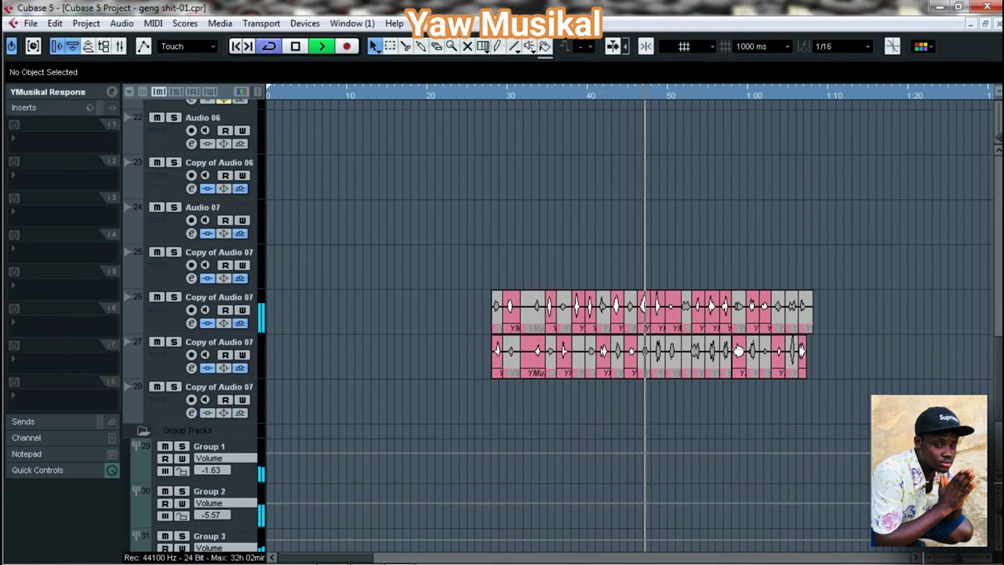
pyautogui.scroll(2, 998, 356)
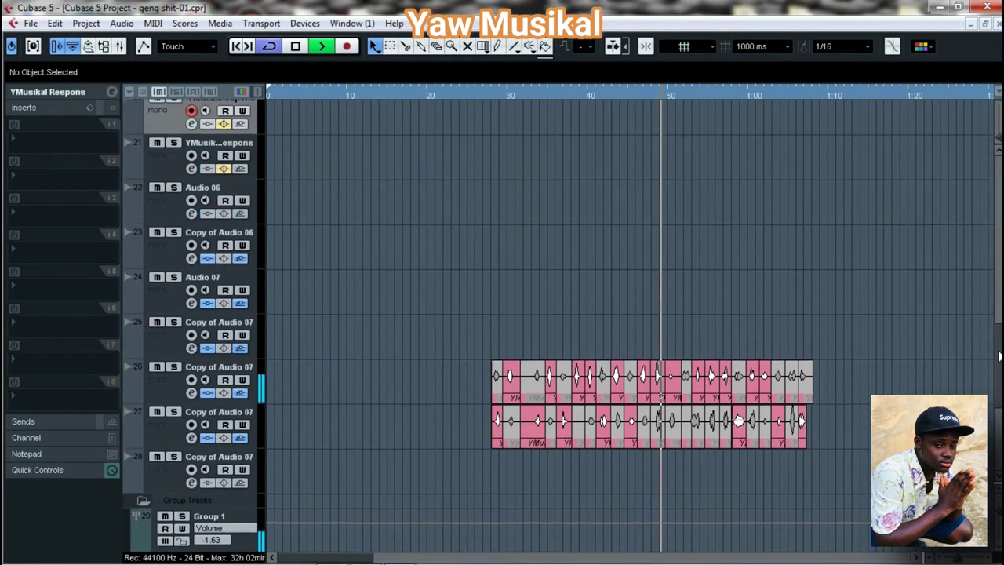
pyautogui.scroll(20, 998, 357)
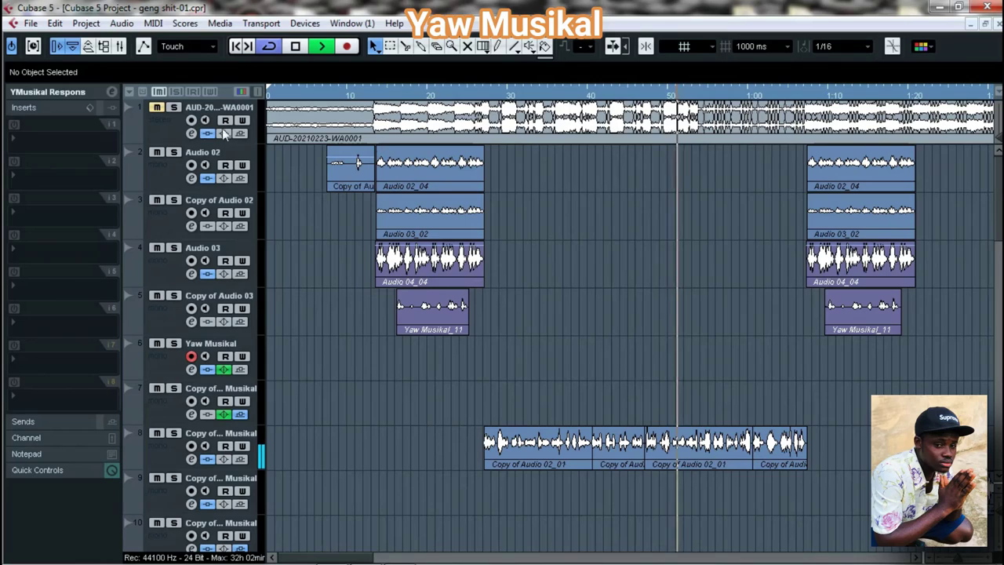
pyautogui.click(159, 109)
# Step: Follow the playback along the track 8 vocal up to the second Audio 02_04 section, and stop it
pyautogui.press('g')
pyautogui.press('g')
pyautogui.press('g')
pyautogui.press('g')
pyautogui.press('h')
pyautogui.press('h')
pyautogui.press('h')
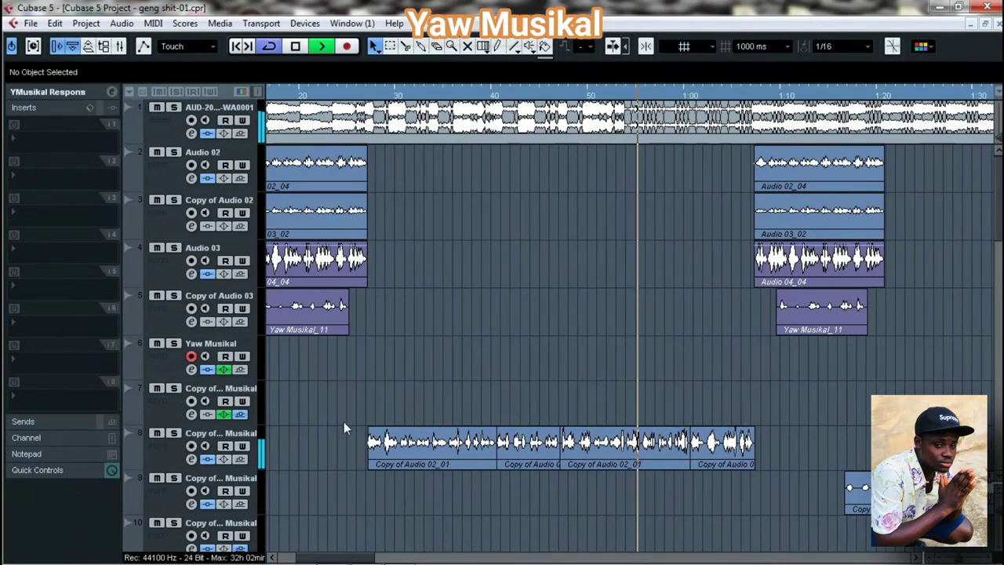
pyautogui.moveTo(332, 558); pyautogui.dragTo(349, 559)
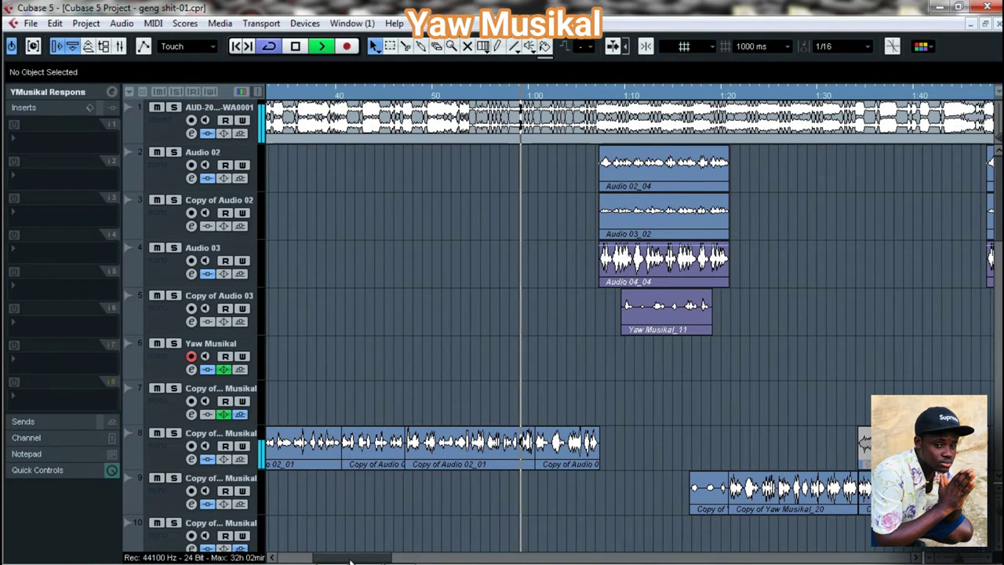
pyautogui.moveTo(350, 560); pyautogui.dragTo(354, 561)
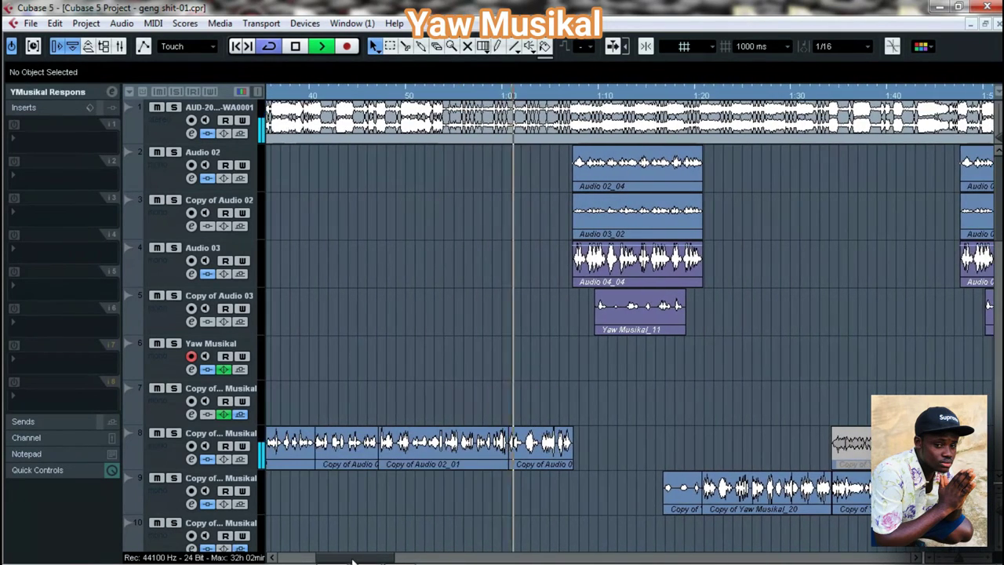
pyautogui.press('g')
pyautogui.press('g')
pyautogui.press('g')
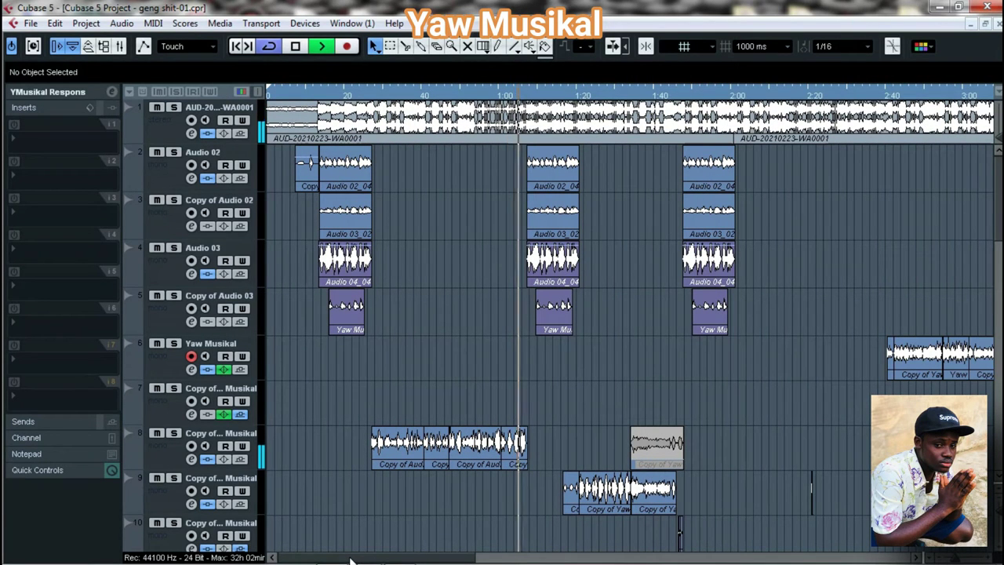
pyautogui.press('space')
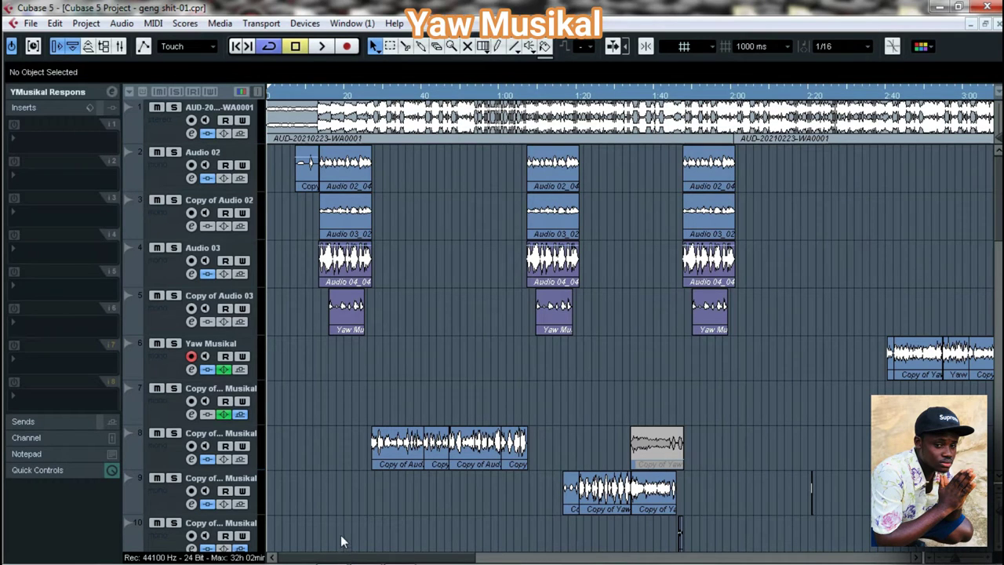
# Step: Review the song's full-length arrangement and the vocal clips on tracks 5 to 14
pyautogui.press('g')
pyautogui.press('g')
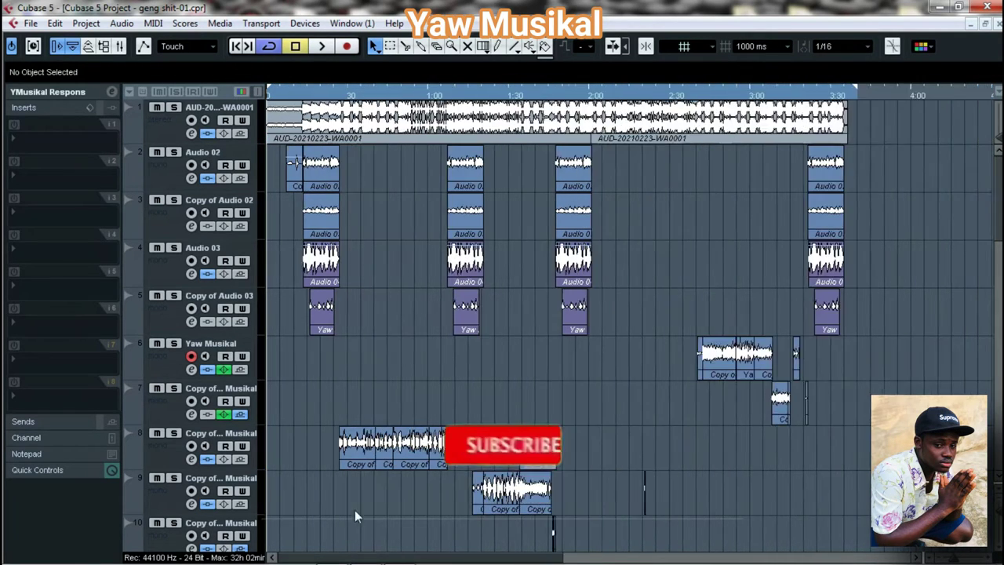
pyautogui.press('h')
pyautogui.press('h')
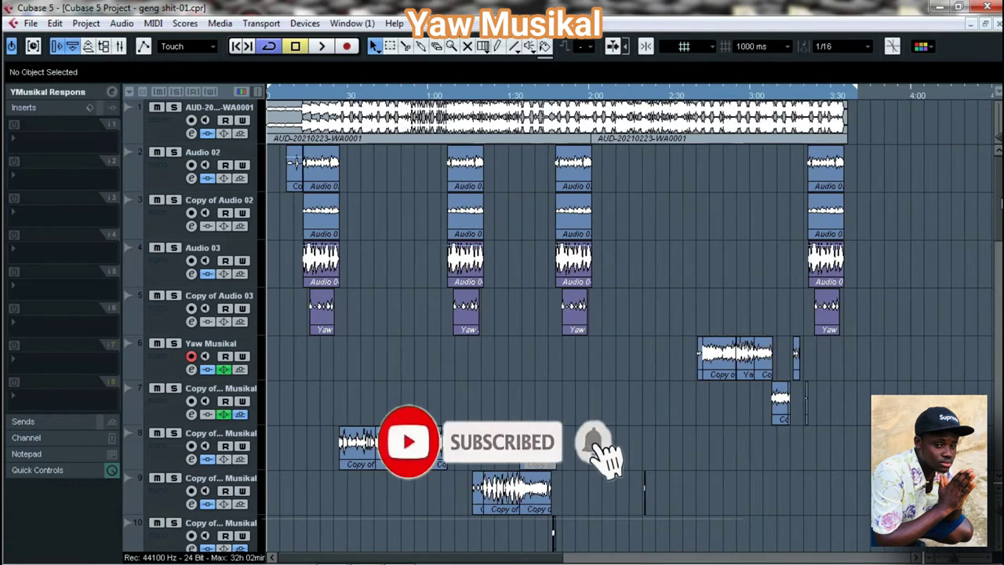
pyautogui.press('h')
pyautogui.scroll(-4, 628, 325)
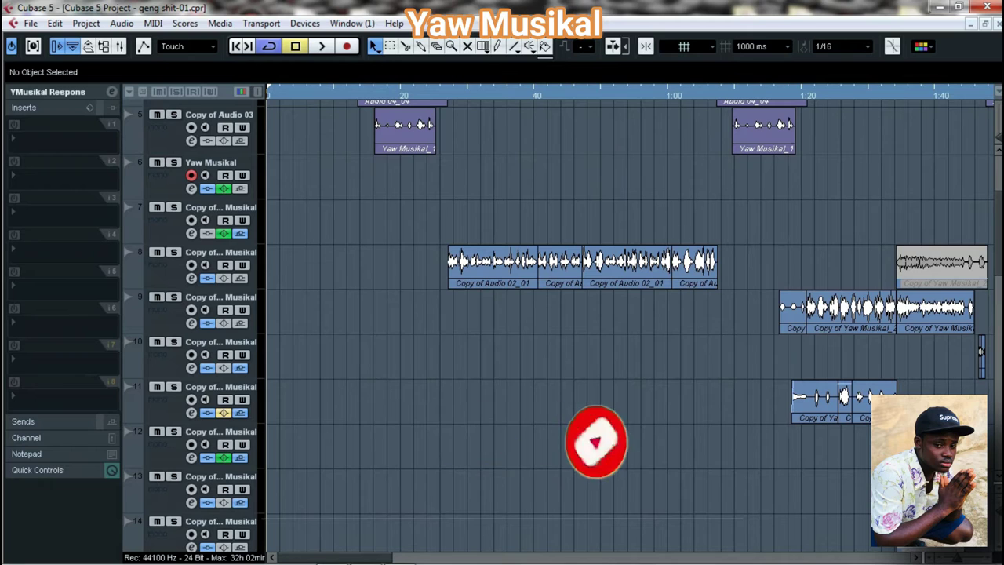
pyautogui.scroll(4, 627, 326)
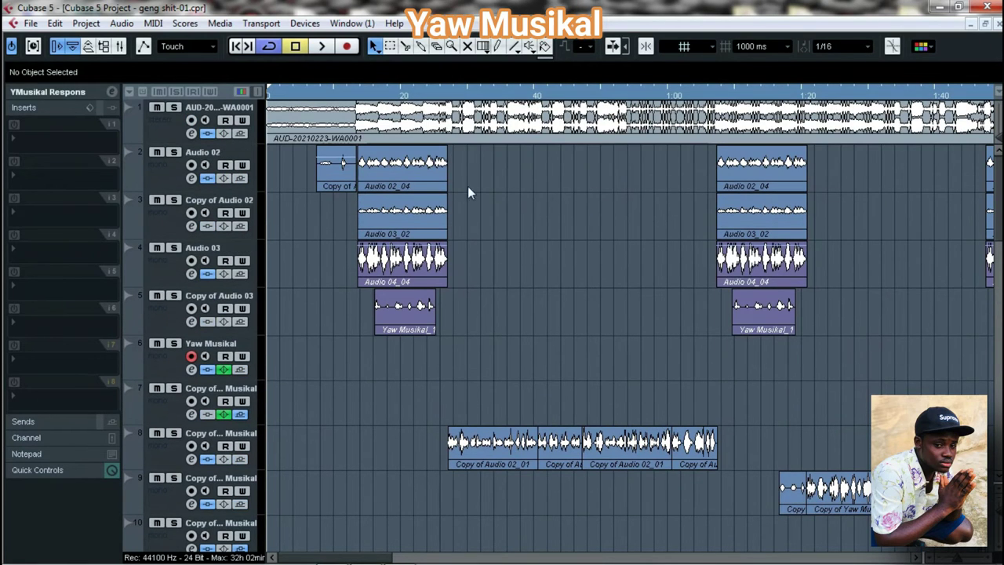
# Step: Place the playhead just before the first Audio 02_04 clip and inspect the Audio 02 track's FabFilter Pro-Q 3 EQ curve
pyautogui.click(176, 178)
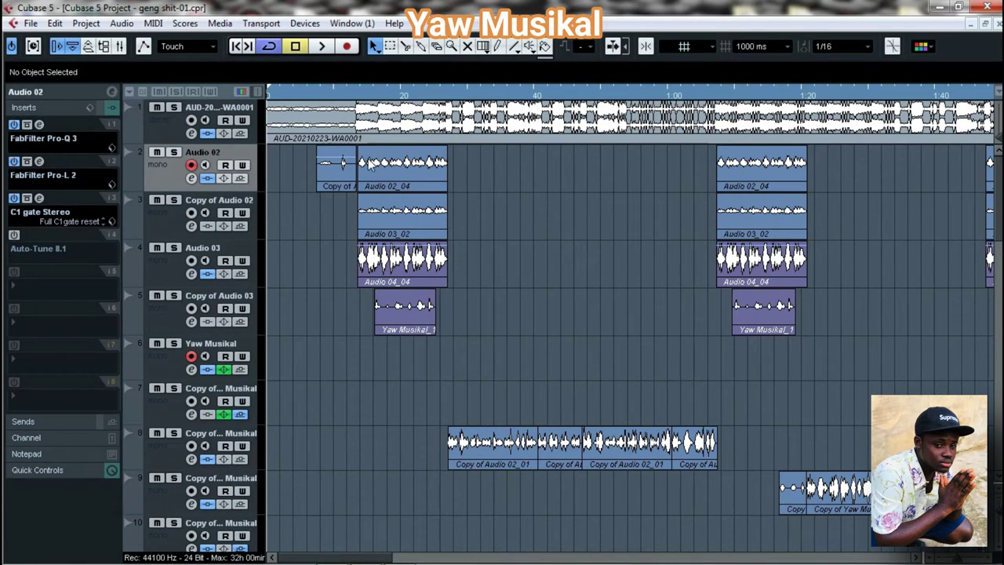
pyautogui.moveTo(354, 92); pyautogui.dragTo(353, 107)
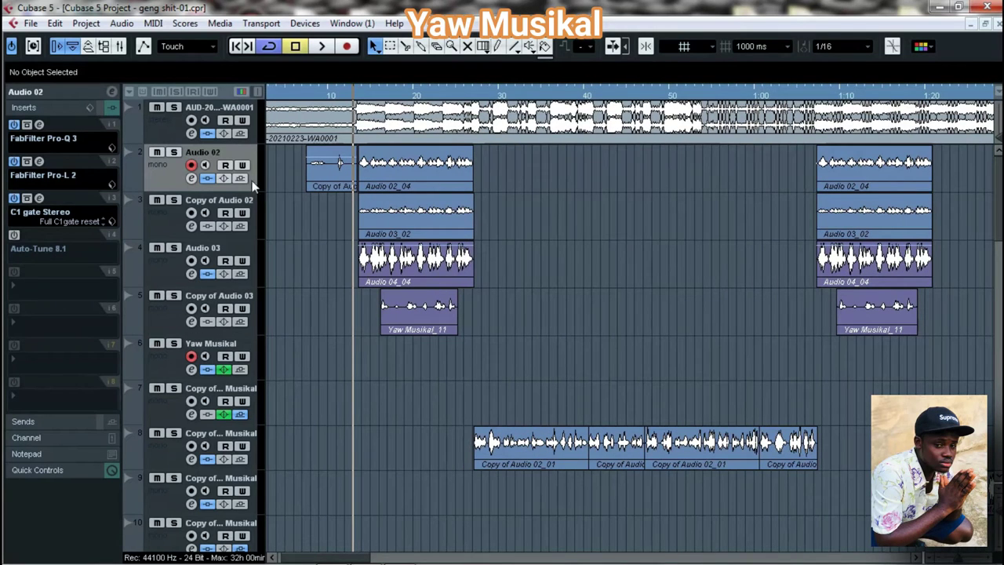
pyautogui.click(39, 125)
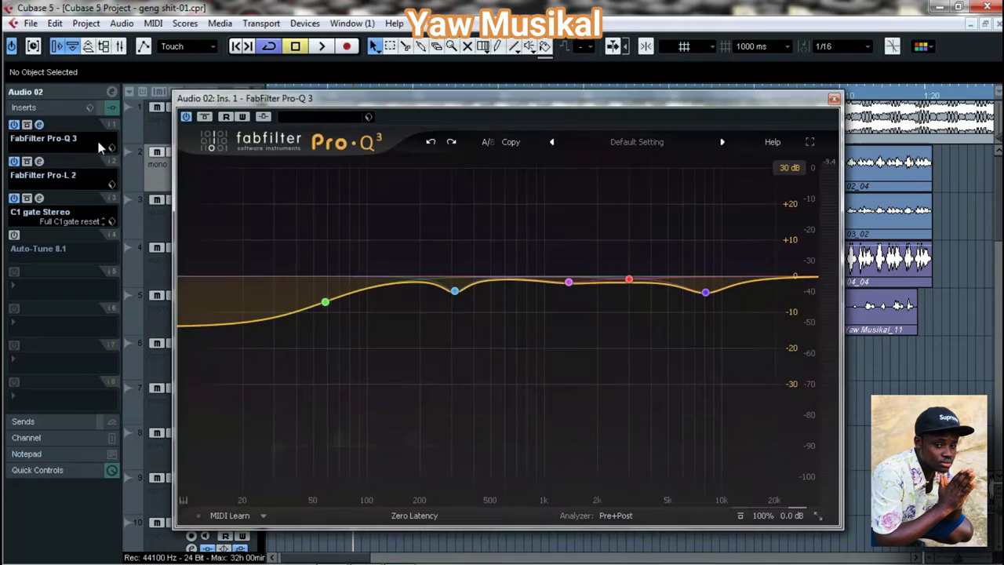
pyautogui.moveTo(412, 99); pyautogui.dragTo(394, 75)
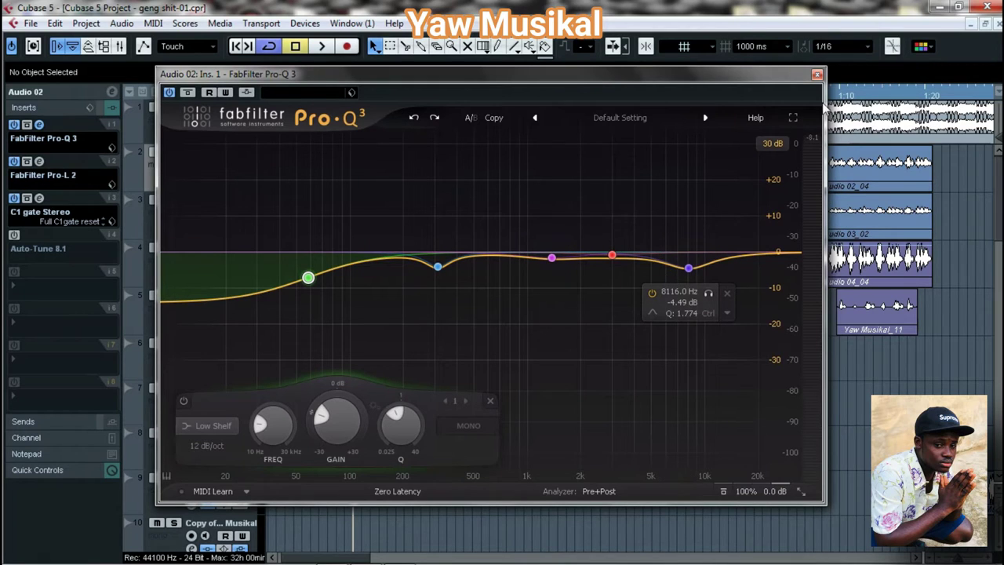
pyautogui.click(773, 144)
pyautogui.click(790, 210)
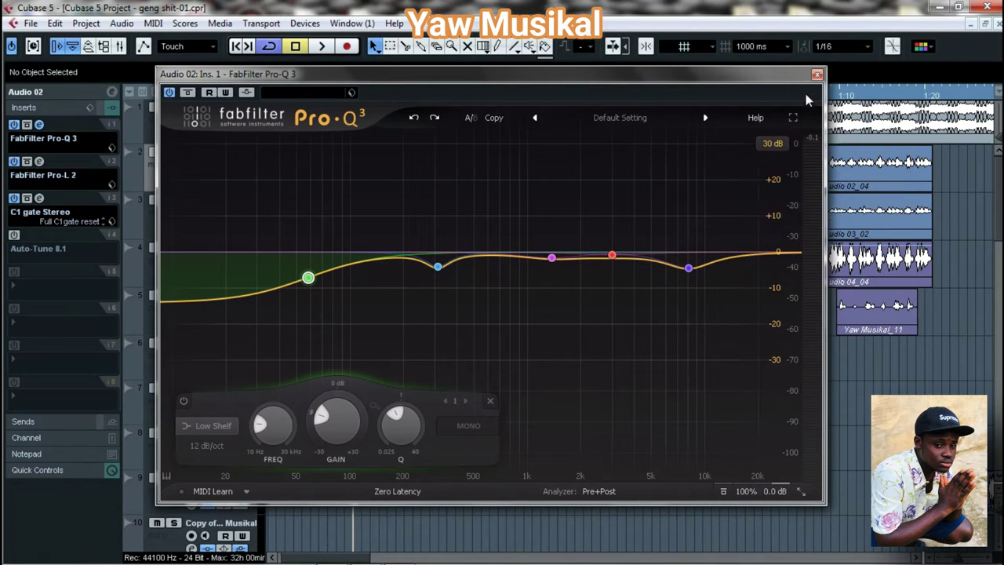
pyautogui.click(817, 73)
# Step: Inspect the FabFilter Pro-L 2 limiter settings on the Audio 02 track, and close the plug-in
pyautogui.click(39, 162)
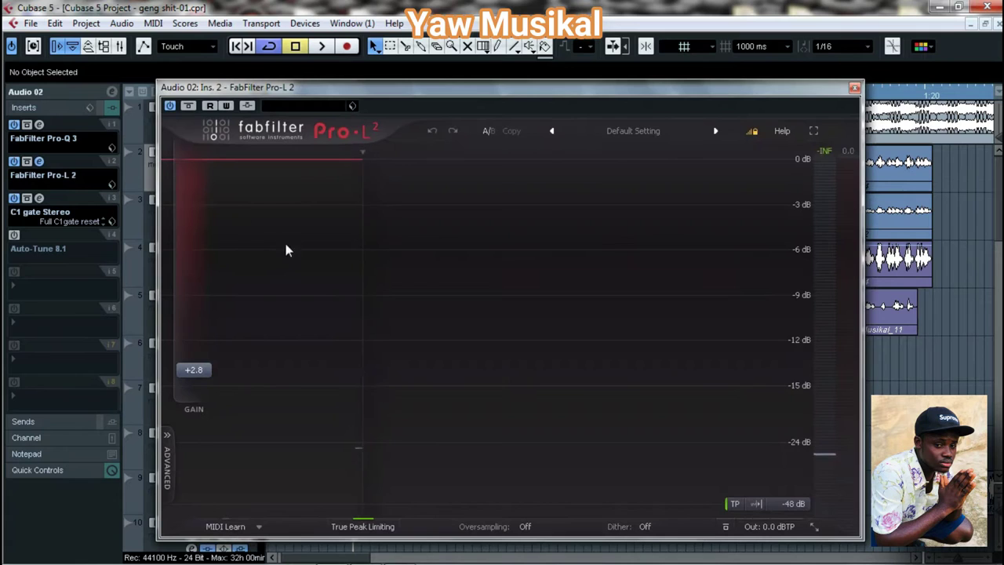
pyautogui.moveTo(374, 98); pyautogui.dragTo(372, 82)
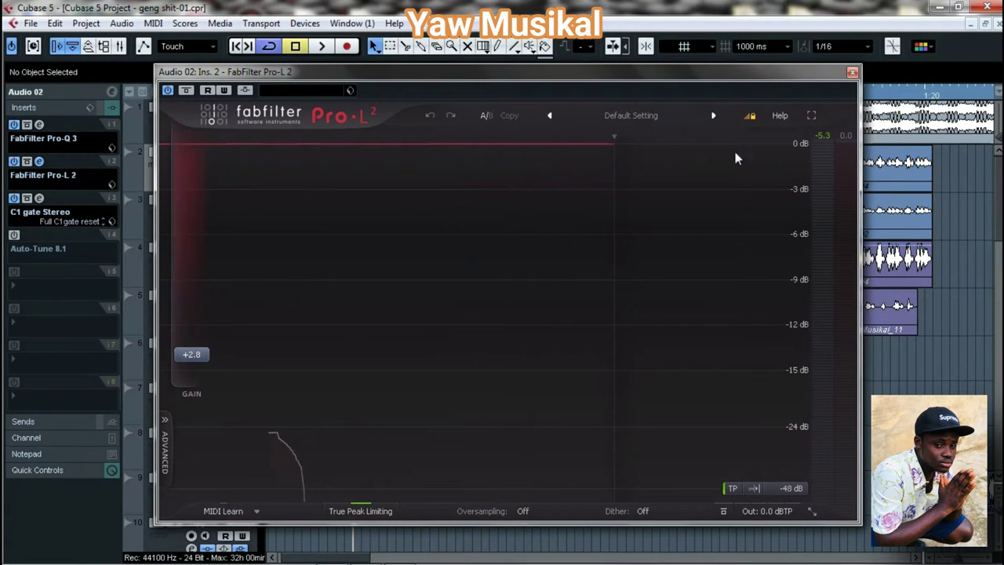
pyautogui.click(851, 72)
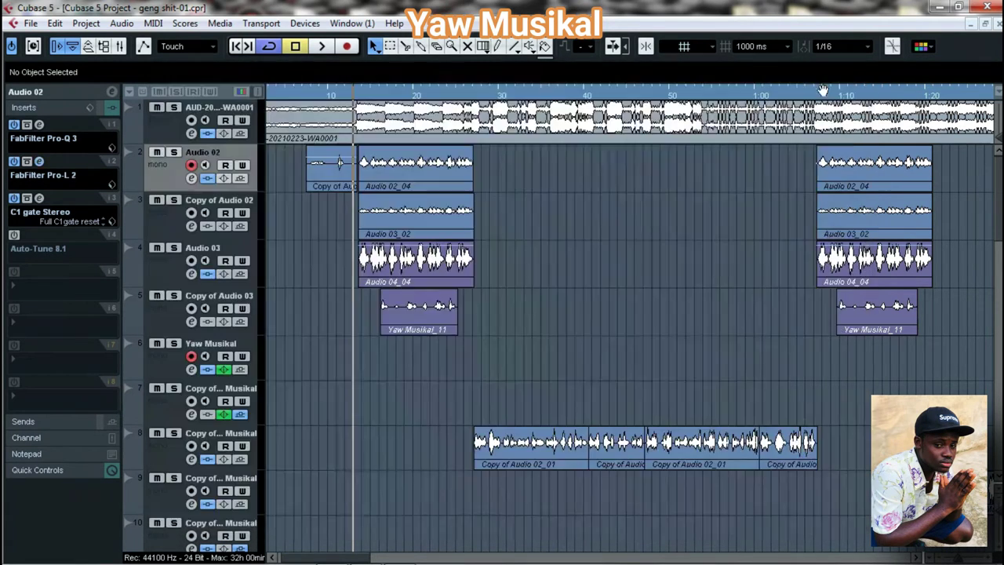
# Step: Inspect the C1 gate on the Audio 02 track, slightly nudging its gate thresholds, and close it
pyautogui.click(38, 199)
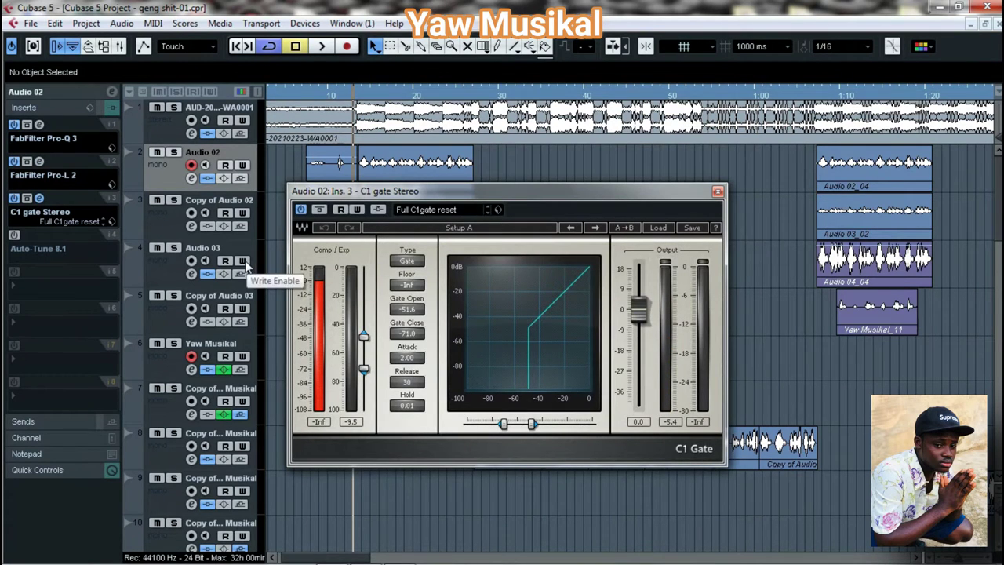
pyautogui.moveTo(394, 194); pyautogui.dragTo(381, 153)
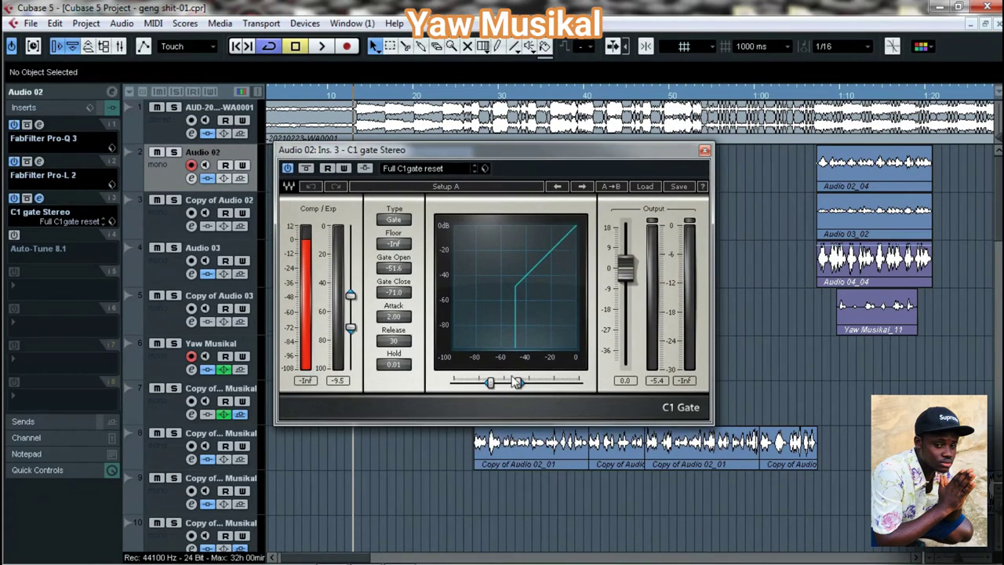
pyautogui.moveTo(351, 295); pyautogui.dragTo(350, 296)
pyautogui.moveTo(489, 382); pyautogui.dragTo(491, 382)
pyautogui.click(704, 150)
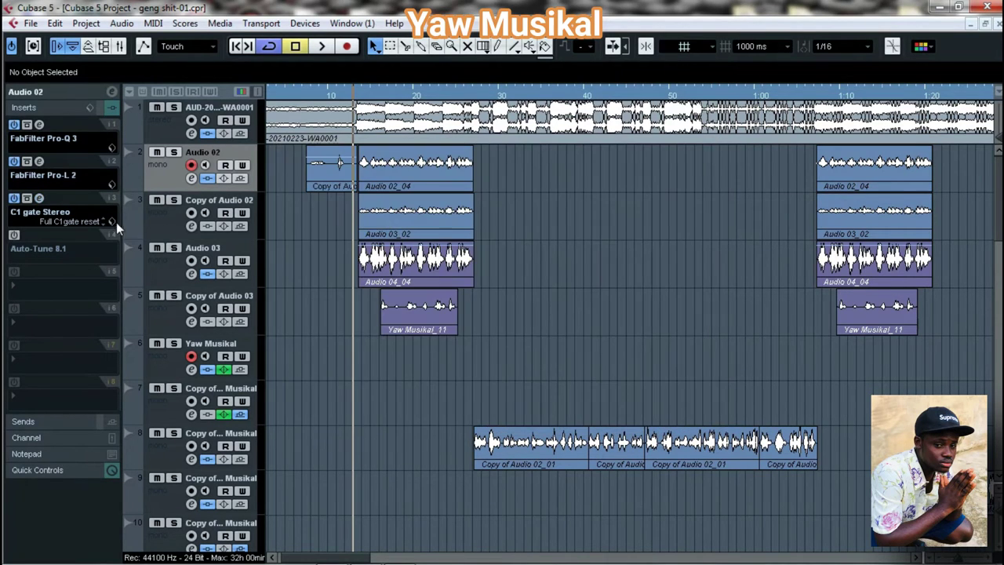
# Step: Compare the inserts of the Copy of Audio 02 and Audio 03 tracks, and look over the group and FX channels
pyautogui.click(163, 230)
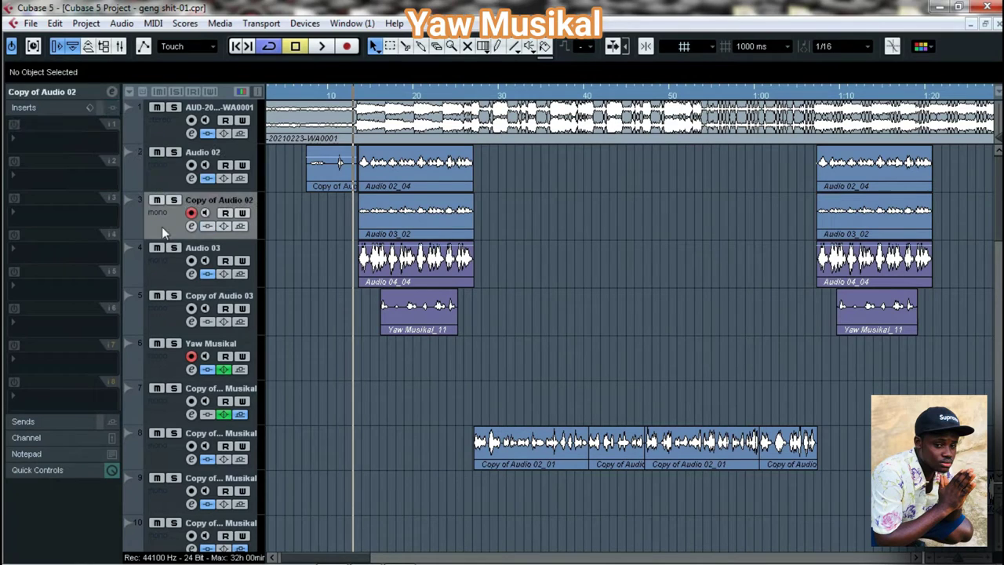
pyautogui.click(403, 224)
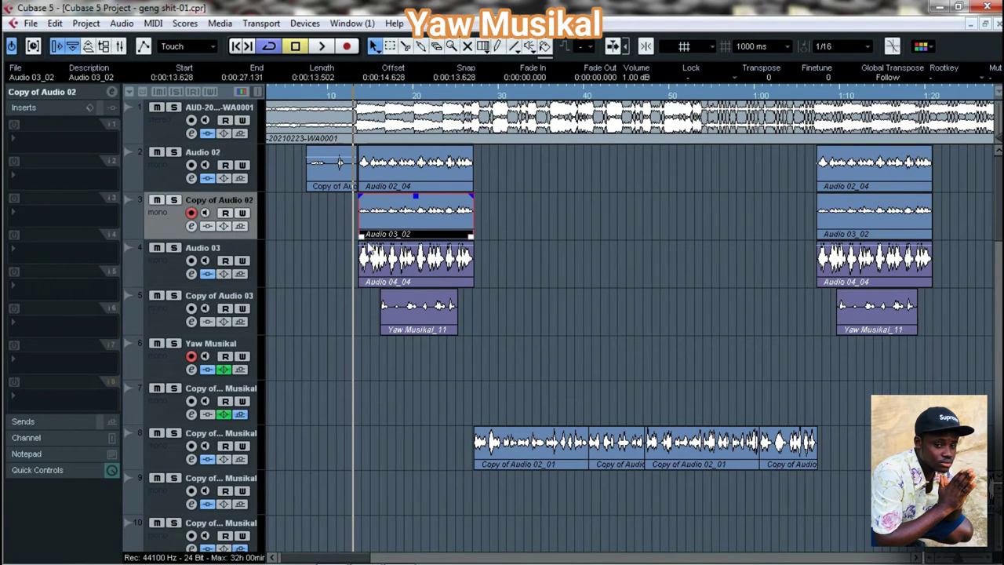
pyautogui.click(185, 281)
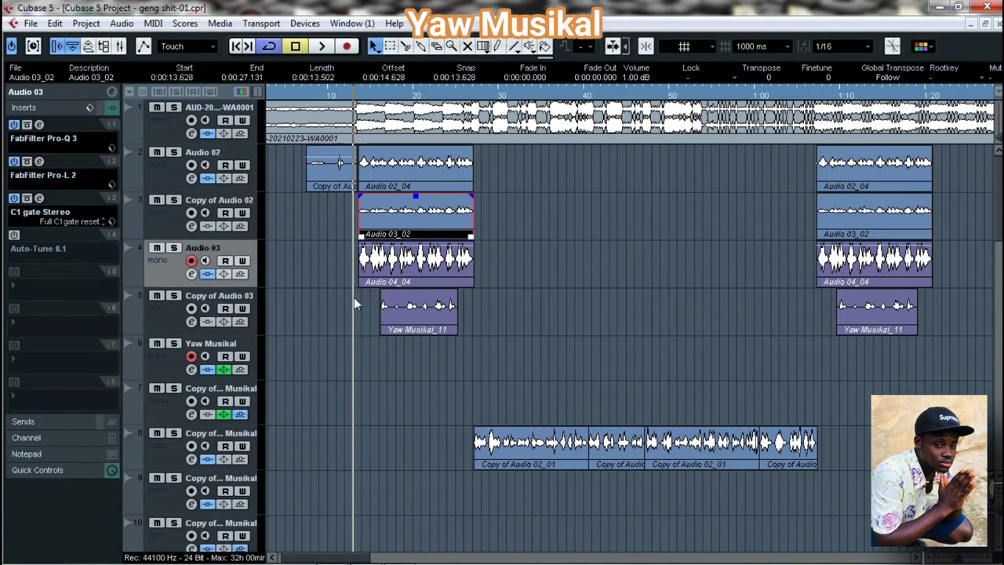
pyautogui.moveTo(999, 225); pyautogui.dragTo(1000, 453)
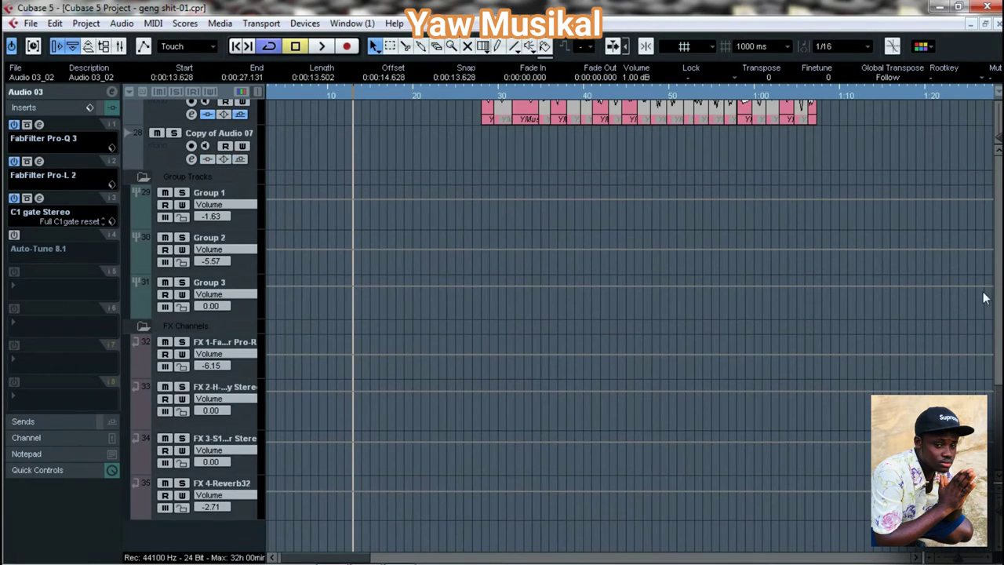
pyautogui.moveTo(1000, 408); pyautogui.dragTo(999, 174)
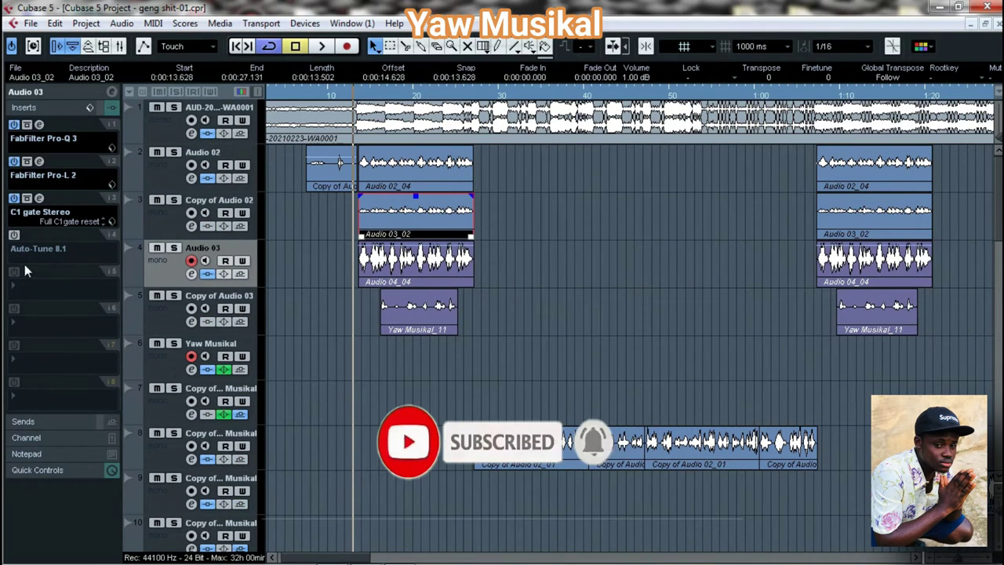
# Step: Compare the insert chains of the Audio 02 and Audio 03 tracks with those of their copies on tracks 3 and 5
pyautogui.click(156, 175)
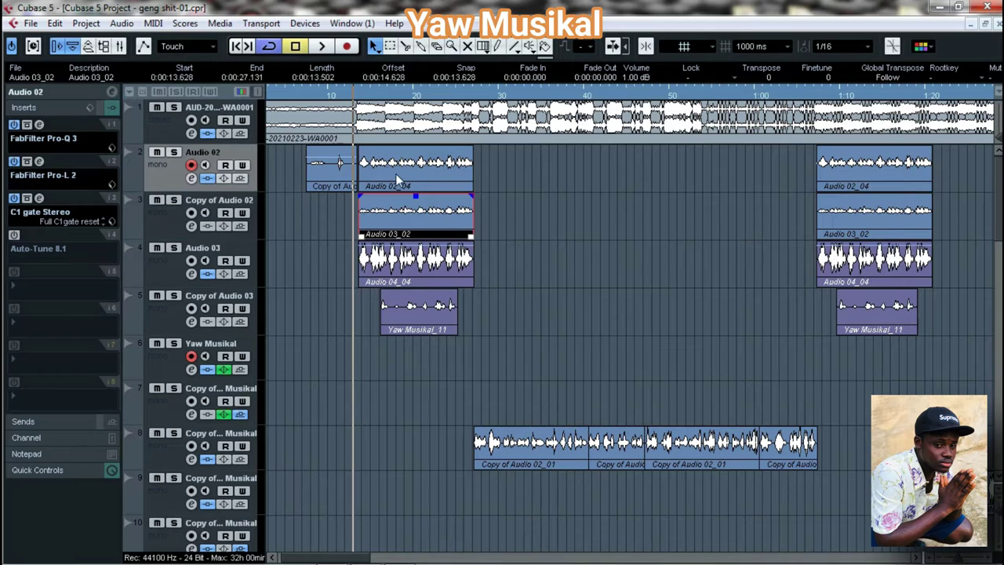
pyautogui.click(166, 306)
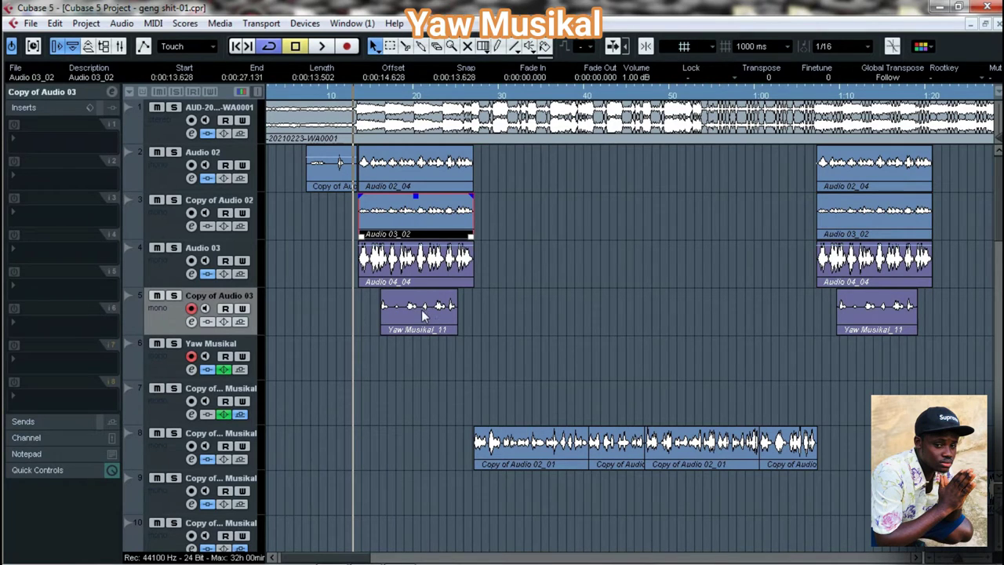
pyautogui.moveTo(998, 205)
pyautogui.mouseDown()
pyautogui.moveTo(998, 226)
pyautogui.moveTo(998, 204)
pyautogui.mouseUp()
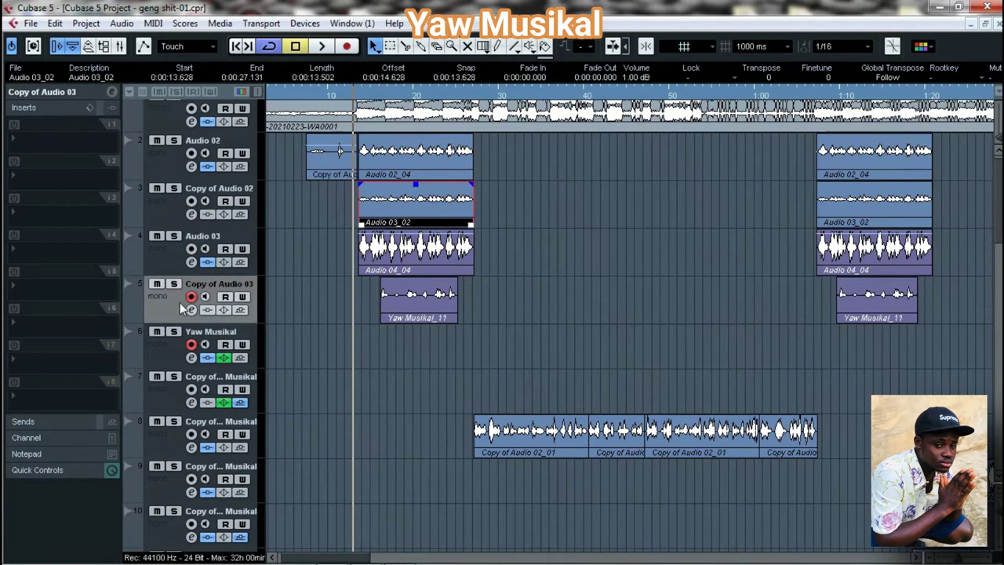
pyautogui.click(162, 249)
pyautogui.click(174, 207)
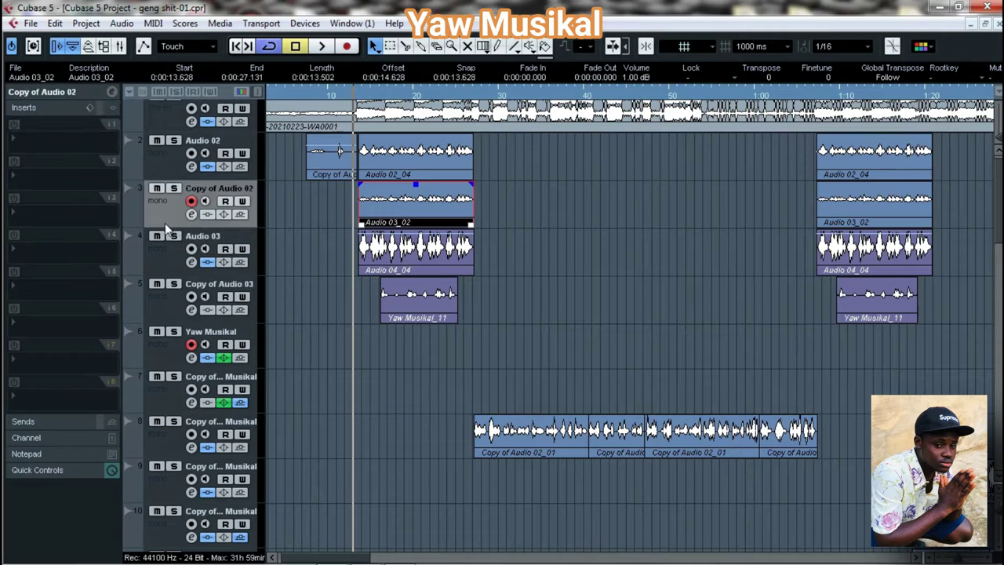
pyautogui.click(165, 305)
pyautogui.click(168, 213)
pyautogui.click(170, 257)
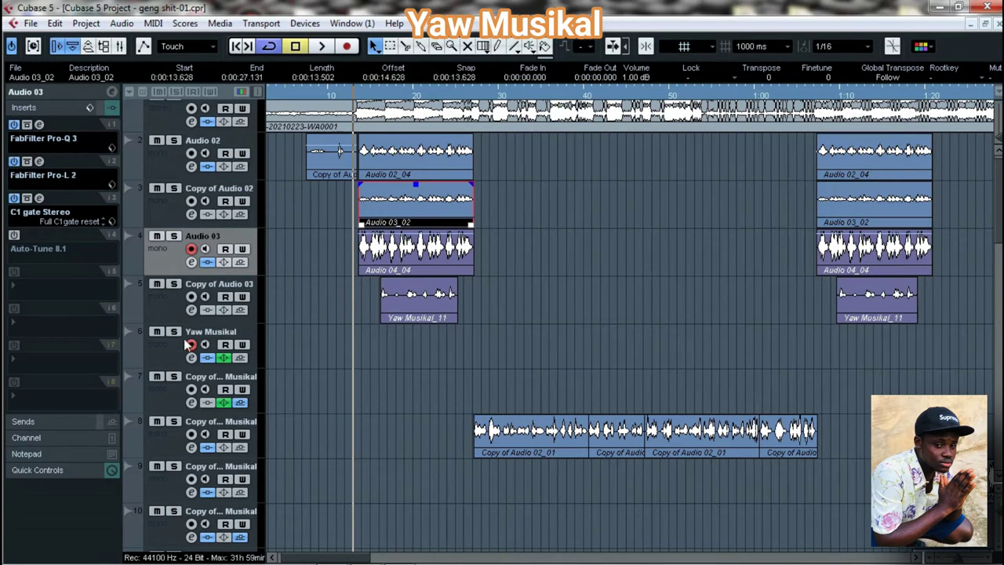
# Step: Place the playhead just before track 8's first vocal clip and raise that track's Pro-Q 3 low shelf frequency to about 50 Hz
pyautogui.moveTo(311, 558); pyautogui.dragTo(337, 562)
pyautogui.click(152, 444)
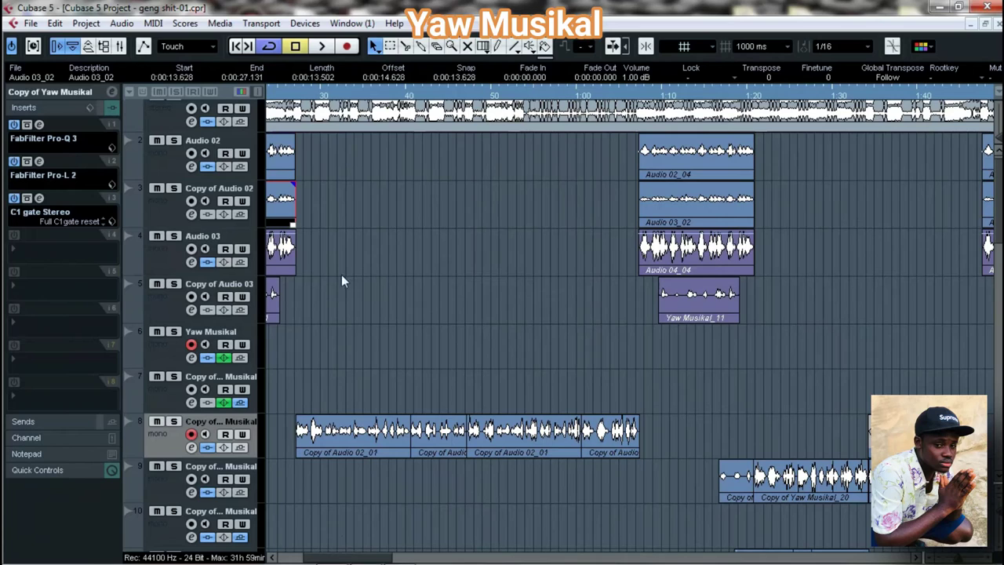
pyautogui.click(285, 94)
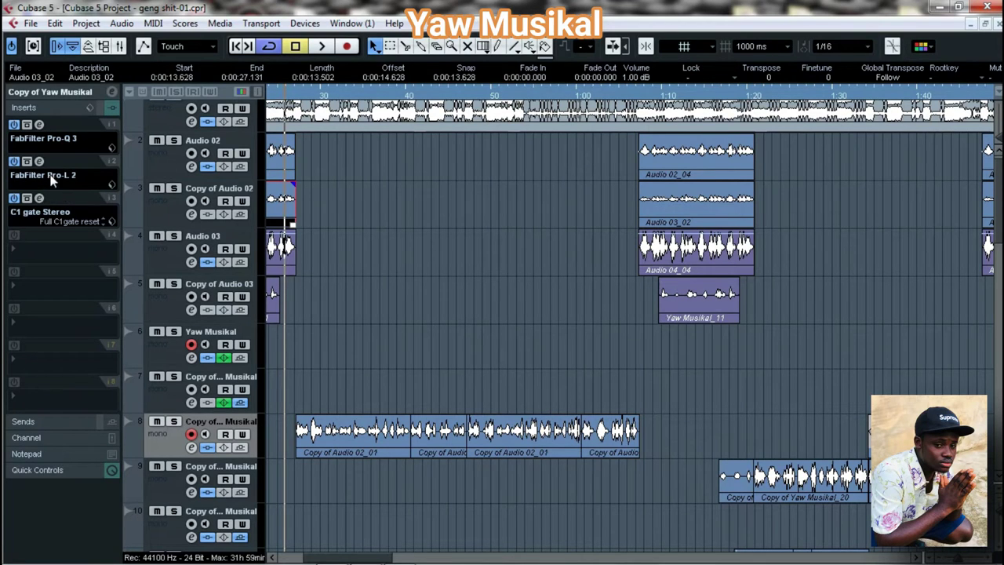
pyautogui.click(38, 124)
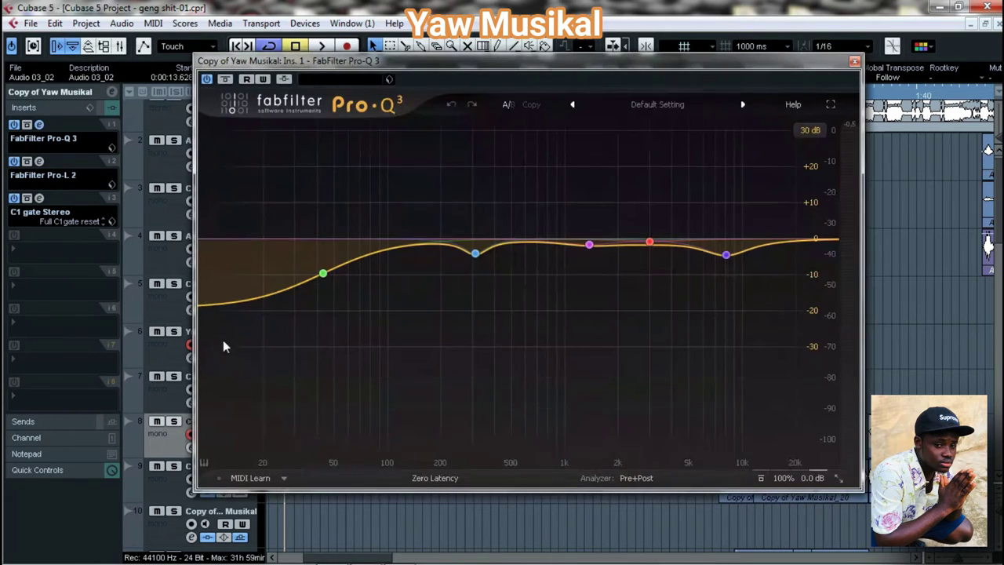
pyautogui.moveTo(323, 274); pyautogui.dragTo(334, 271)
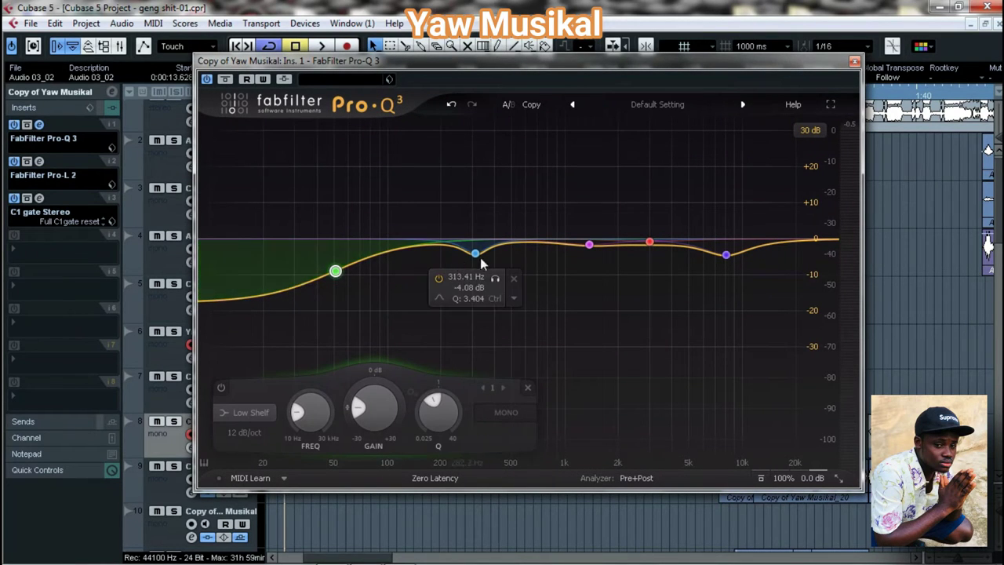
pyautogui.click(854, 63)
# Step: Inspect track 8's Pro-L 2 limiter and adjust its C1 gate to open at -52.9 and close at -72.3
pyautogui.click(41, 161)
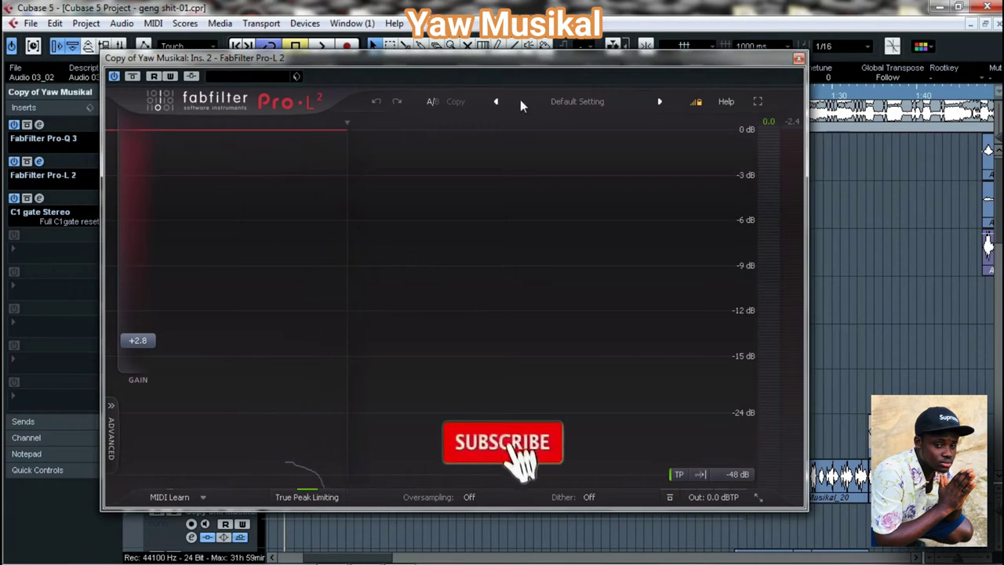
pyautogui.click(798, 58)
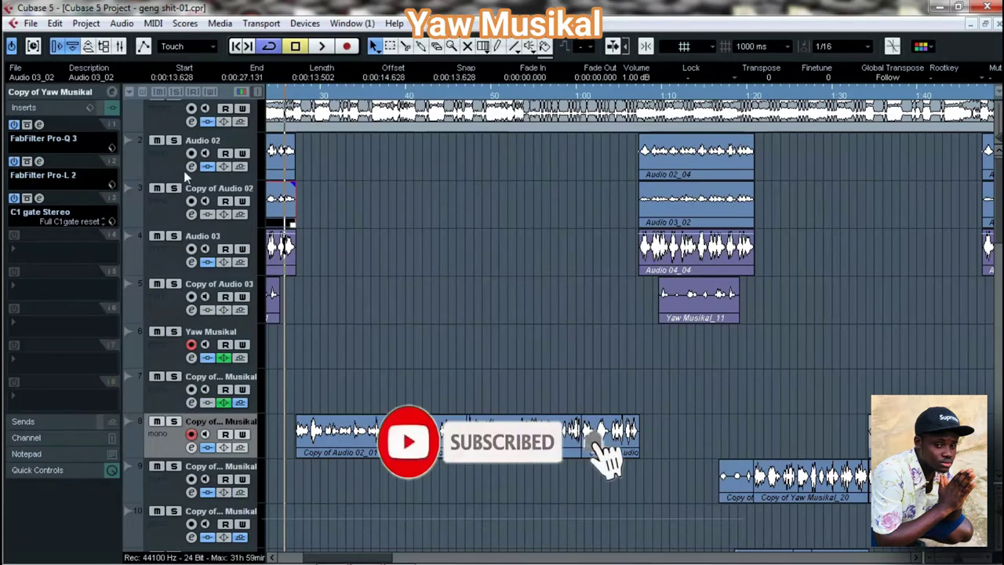
pyautogui.click(40, 199)
pyautogui.moveTo(516, 383); pyautogui.dragTo(517, 383)
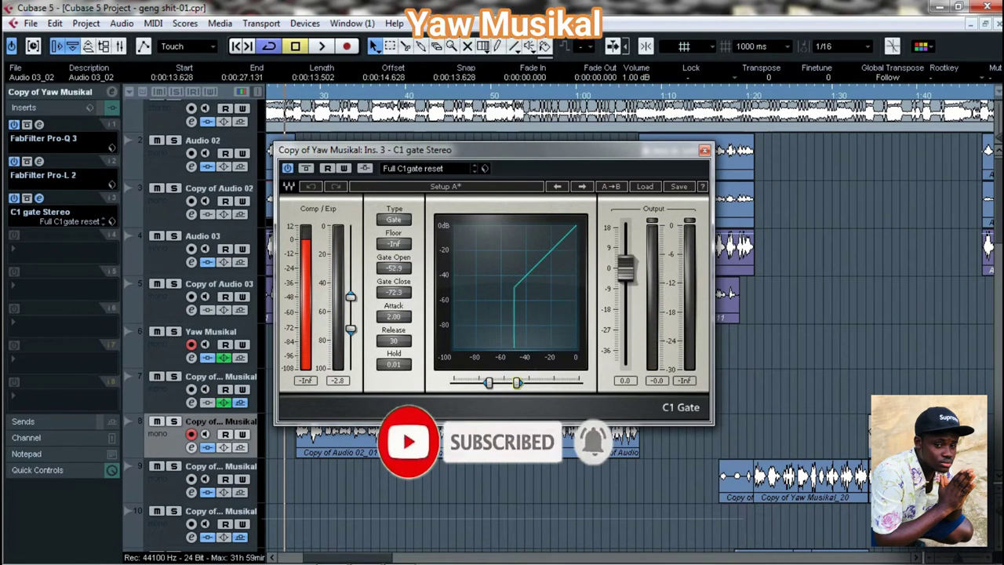
pyautogui.click(704, 149)
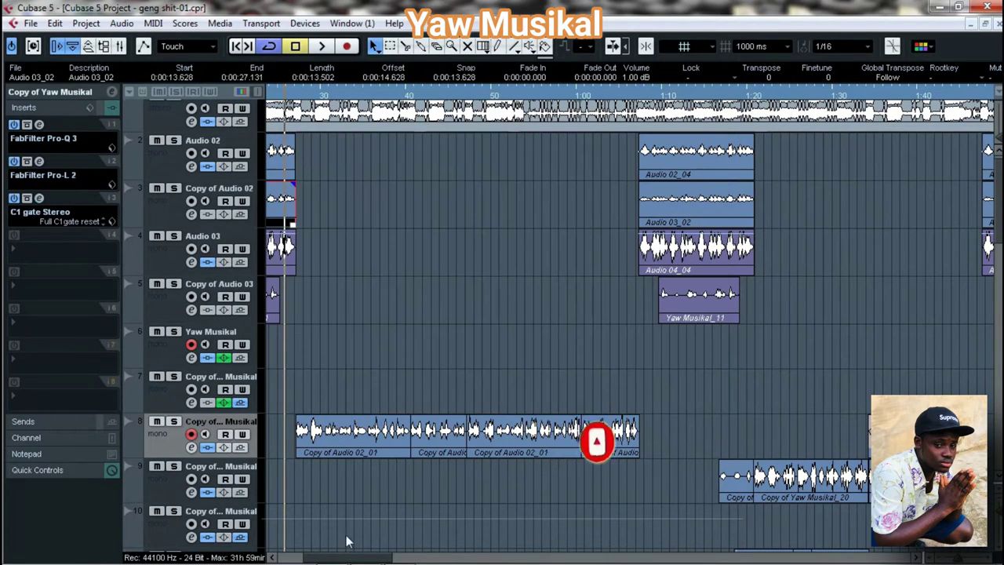
# Step: Review the wider arrangement from the start of the song, and select the second-verse vocal clips on tracks 8 to 12
pyautogui.moveTo(330, 558)
pyautogui.mouseDown()
pyautogui.moveTo(346, 559)
pyautogui.moveTo(326, 557)
pyautogui.mouseUp()
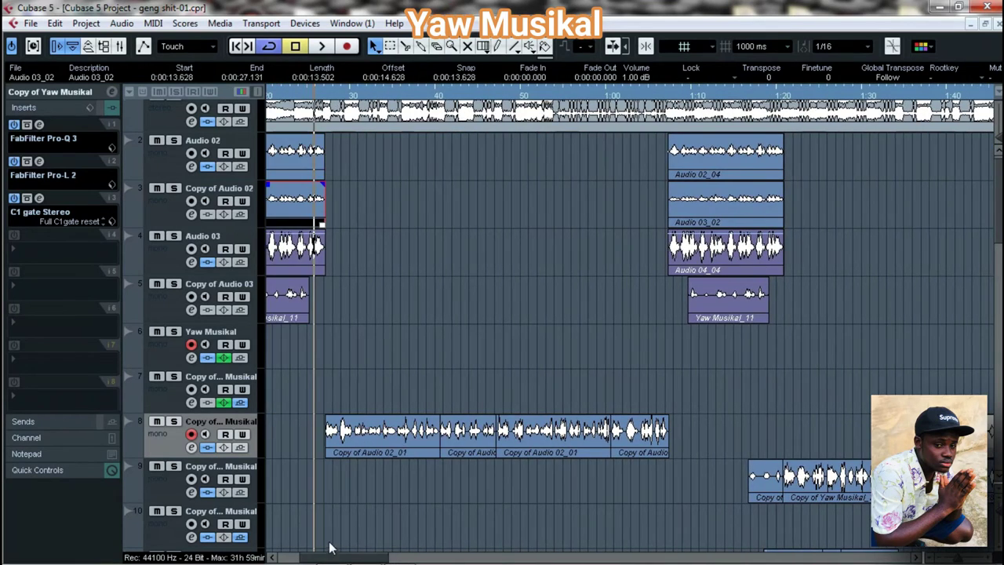
pyautogui.press('g')
pyautogui.press('g')
pyautogui.press('g')
pyautogui.press('g')
pyautogui.press('g')
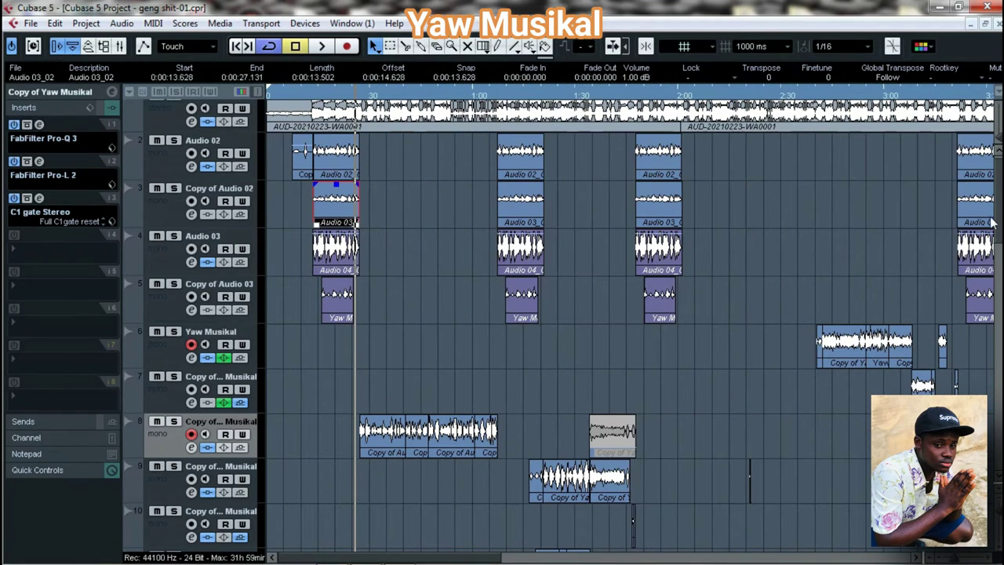
pyautogui.scroll(-3, 322, 345)
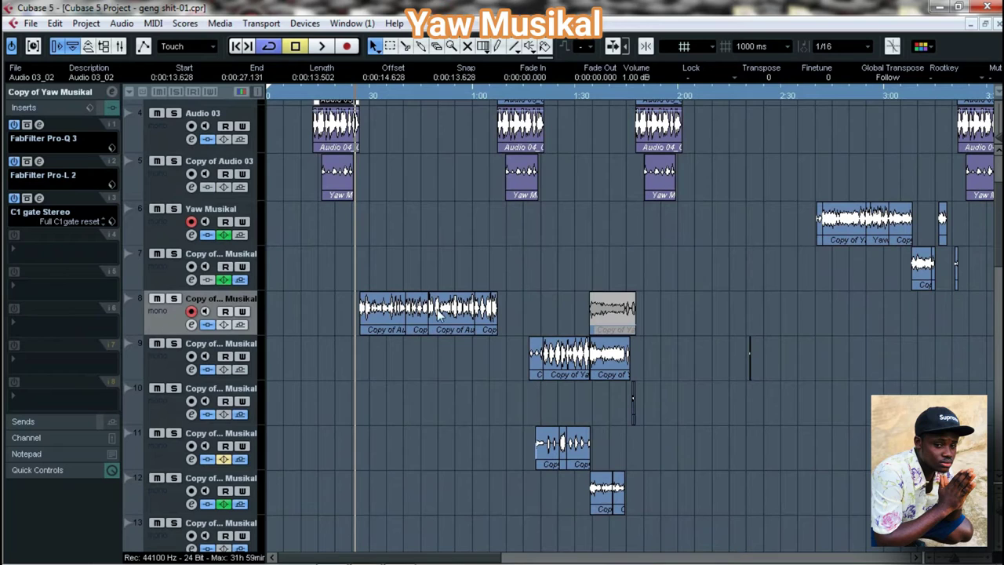
pyautogui.moveTo(374, 252); pyautogui.dragTo(534, 343)
pyautogui.moveTo(533, 306); pyautogui.dragTo(629, 504)
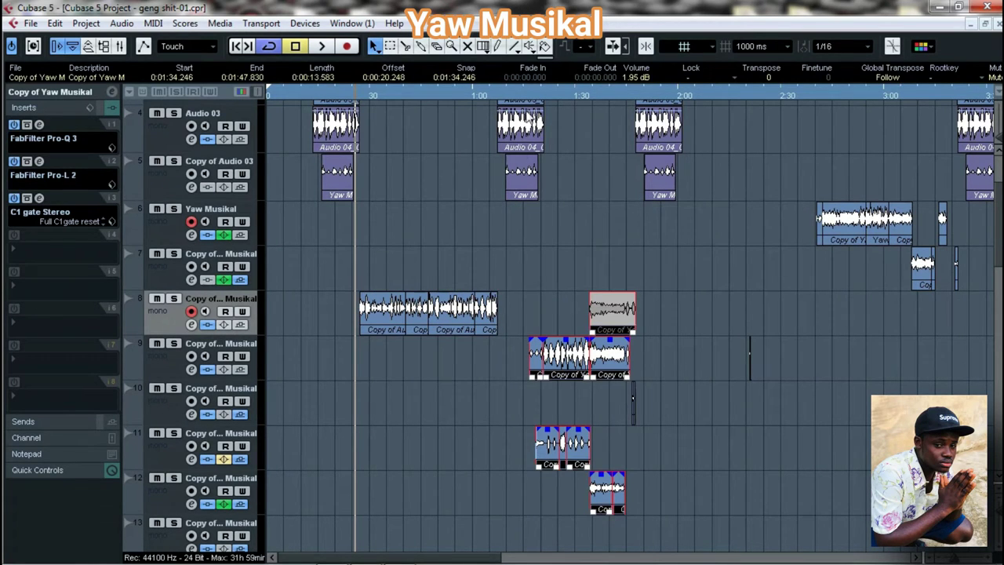
# Step: Select the vocal clips on tracks 16 to 21, review the upper tracks' clips again, and clear the selection
pyautogui.moveTo(424, 558); pyautogui.dragTo(489, 558)
pyautogui.scroll(-8, 999, 220)
pyautogui.moveTo(396, 201); pyautogui.dragTo(661, 467)
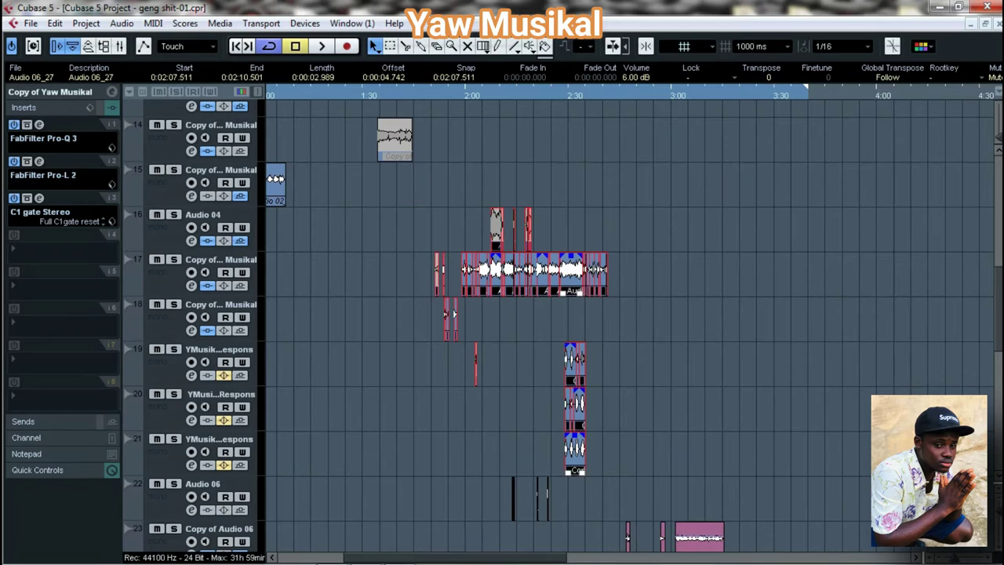
pyautogui.scroll(9, 999, 220)
pyautogui.moveTo(588, 195); pyautogui.dragTo(718, 363)
pyautogui.moveTo(816, 119); pyautogui.dragTo(263, 227)
pyautogui.click(621, 254)
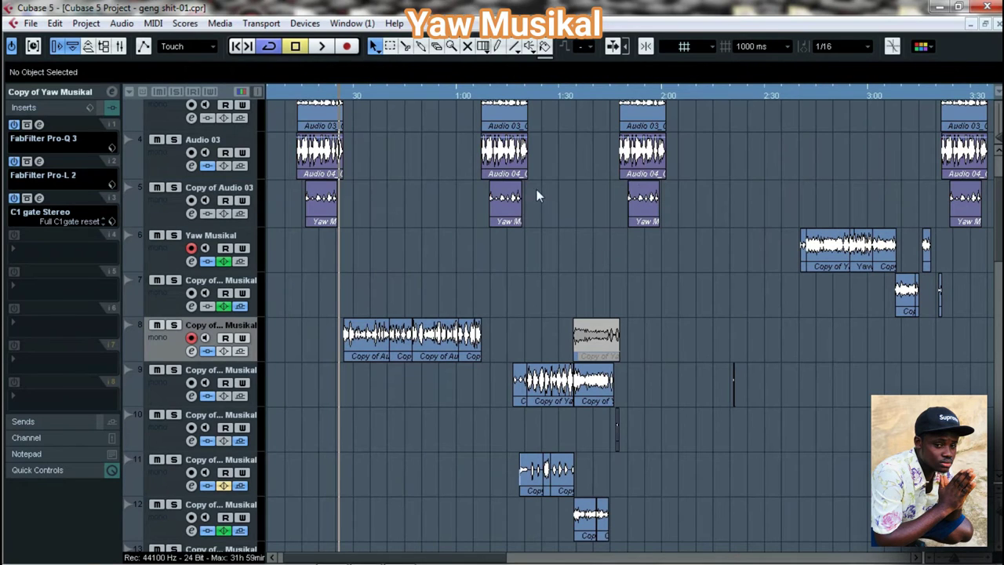
# Step: Look through the remaining vocal tracks down to the group tracks, and compare the insert chains of Group 1 and Group 3
pyautogui.scroll(-10, 704, 371)
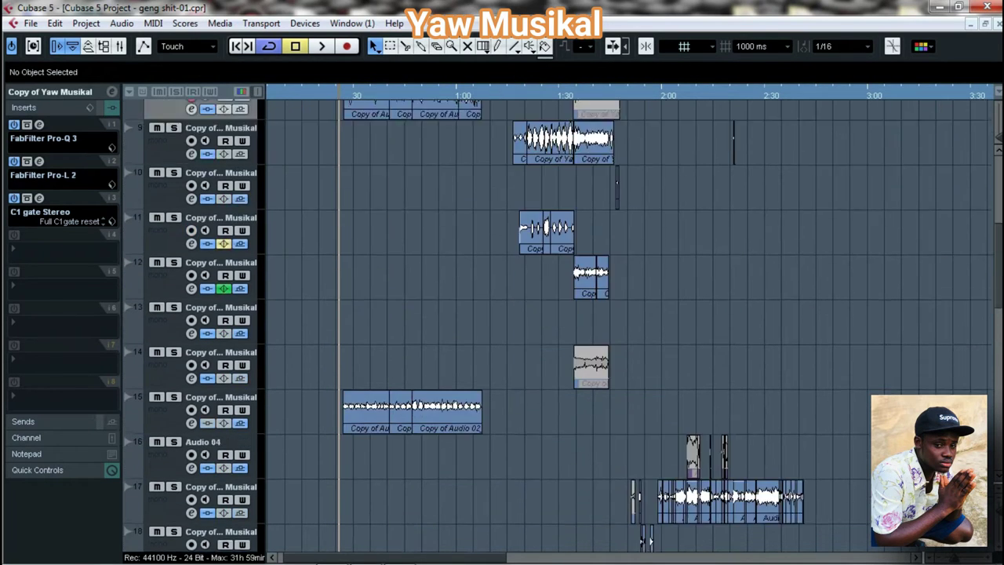
pyautogui.scroll(-1, 803, 404)
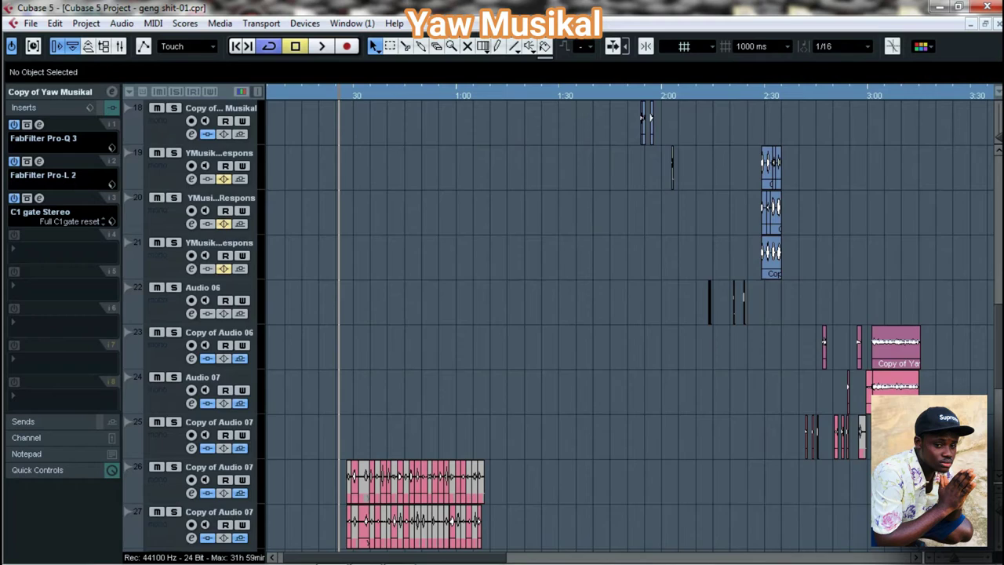
pyautogui.scroll(-5, 920, 368)
pyautogui.click(227, 268)
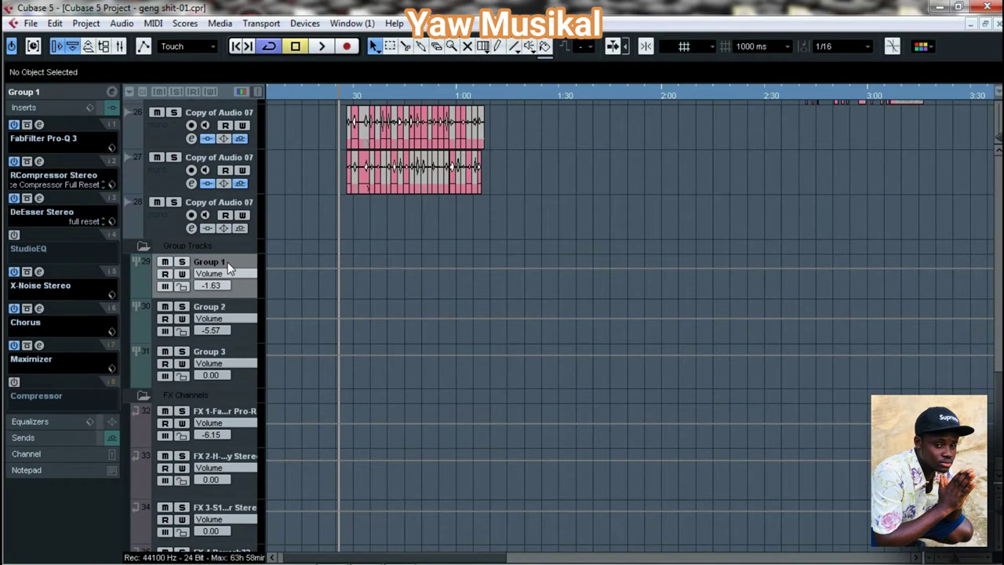
pyautogui.click(248, 355)
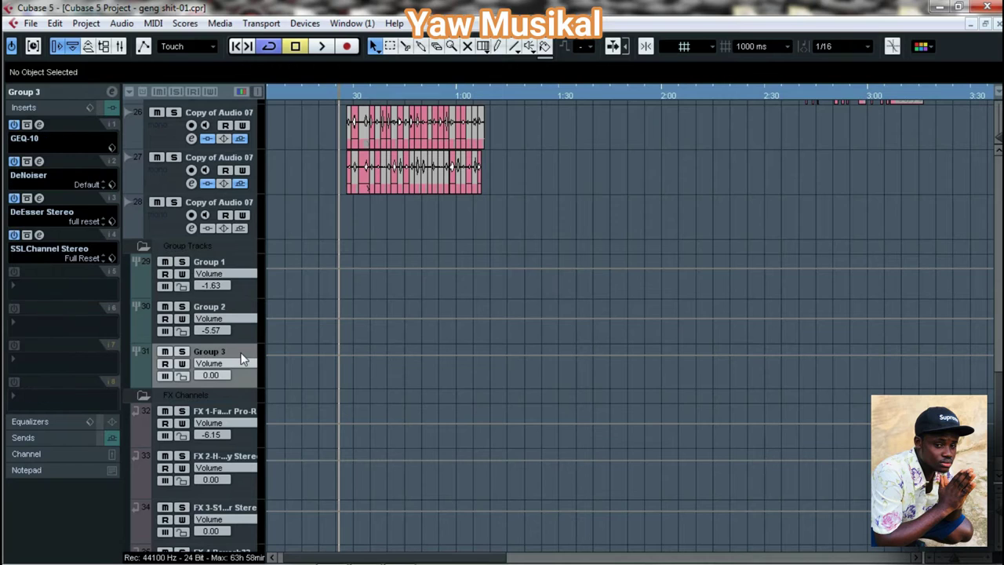
pyautogui.click(242, 261)
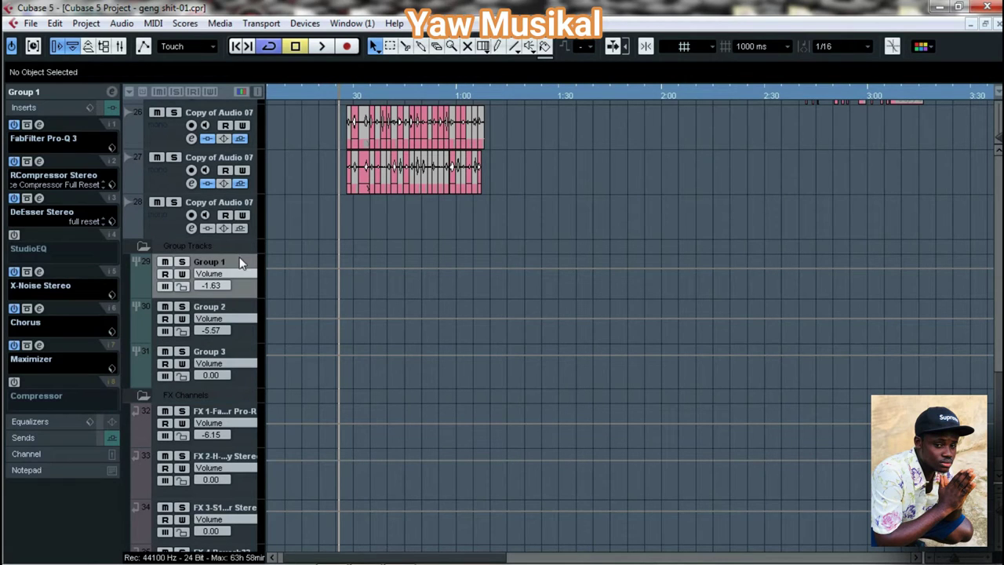
# Step: Compare Group 3's and Group 1's inserts, check Group 1's output routing options without changing them, and show Group 1's insert chain again
pyautogui.click(236, 353)
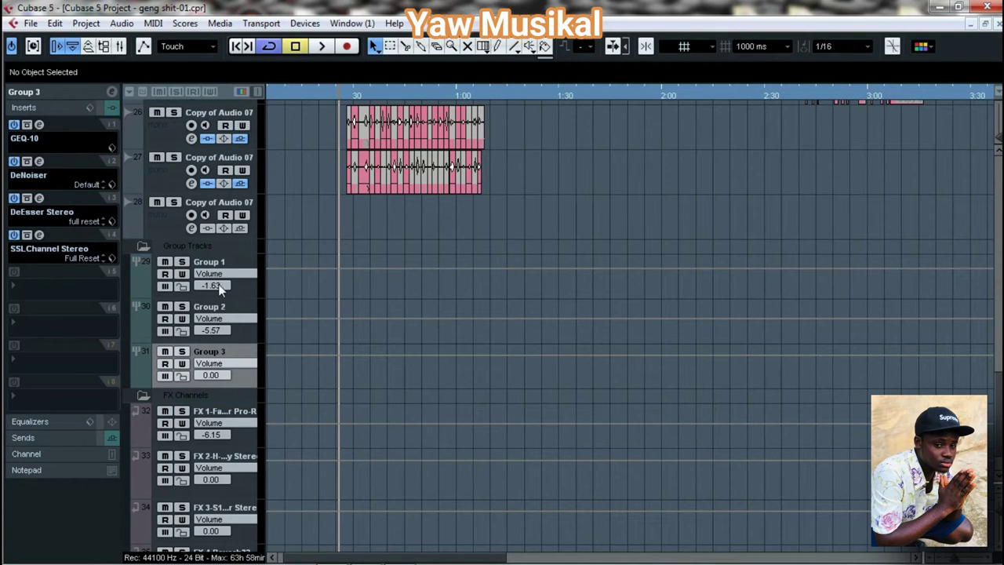
pyautogui.click(232, 270)
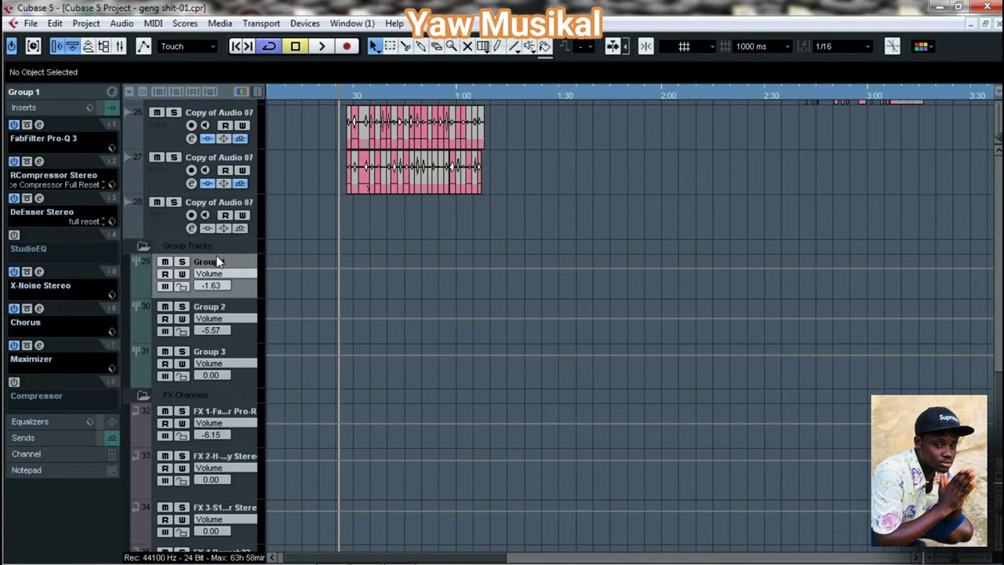
pyautogui.click(68, 92)
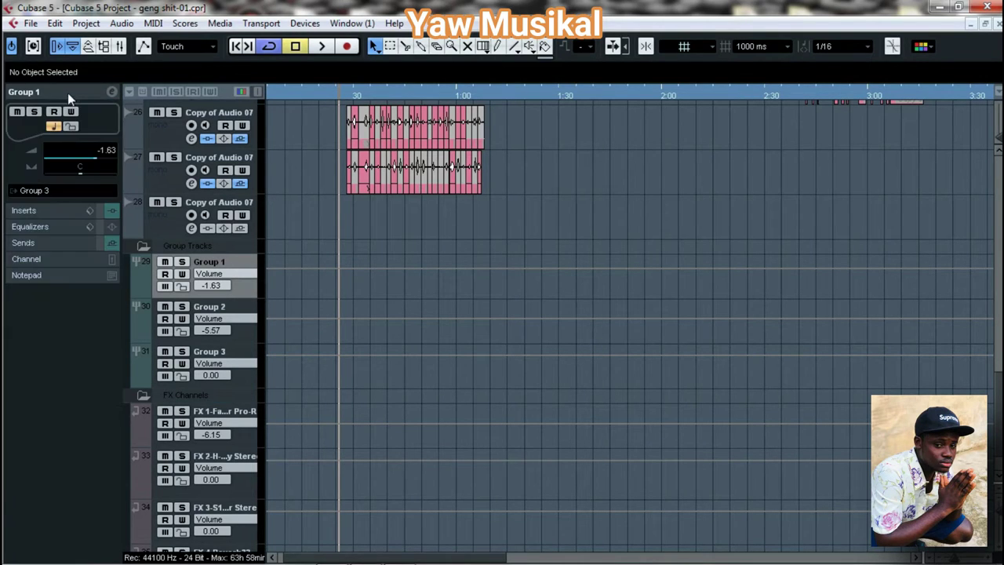
pyautogui.click(51, 196)
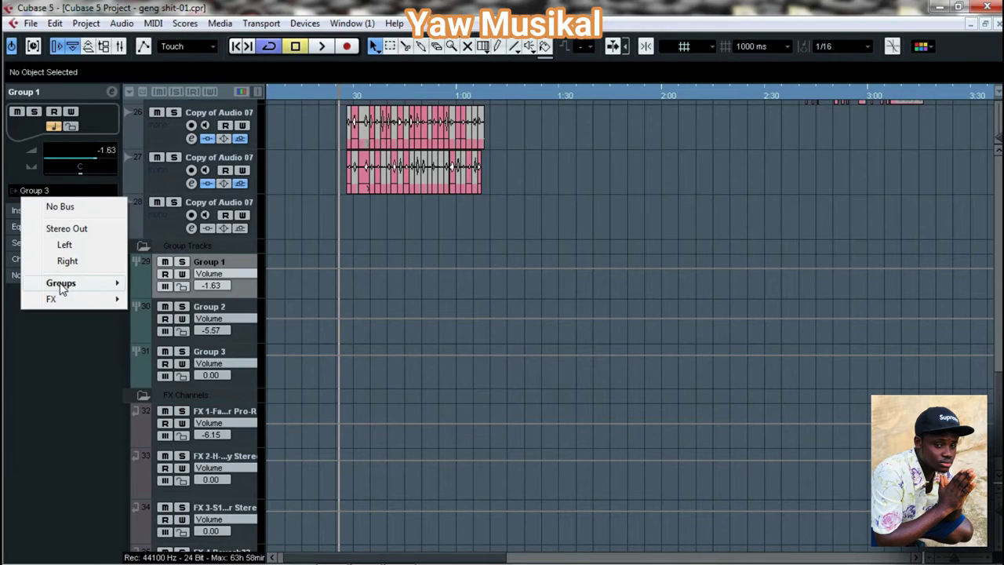
pyautogui.moveTo(116, 284)
pyautogui.click(415, 232)
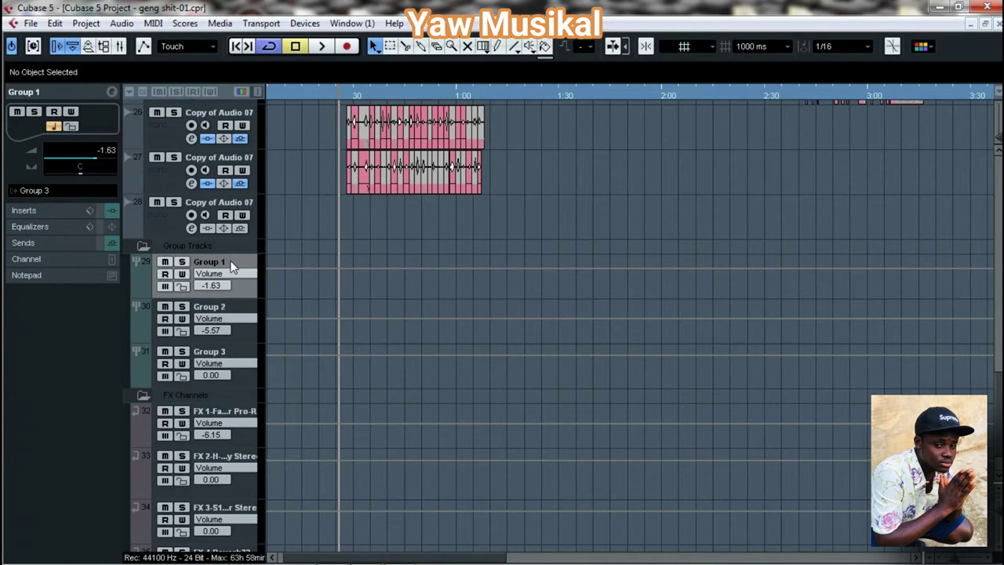
pyautogui.click(47, 210)
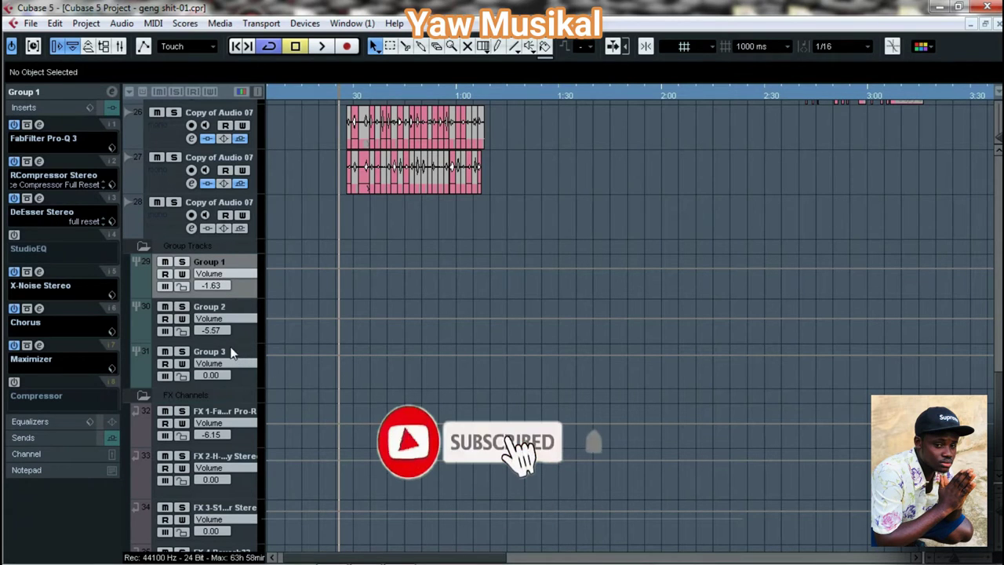
# Step: Open Group 1's Pro-Q 3, try boosting the blue bell band just above the low cut, and undo the boost
pyautogui.click(41, 125)
pyautogui.moveTo(382, 53); pyautogui.dragTo(364, 71)
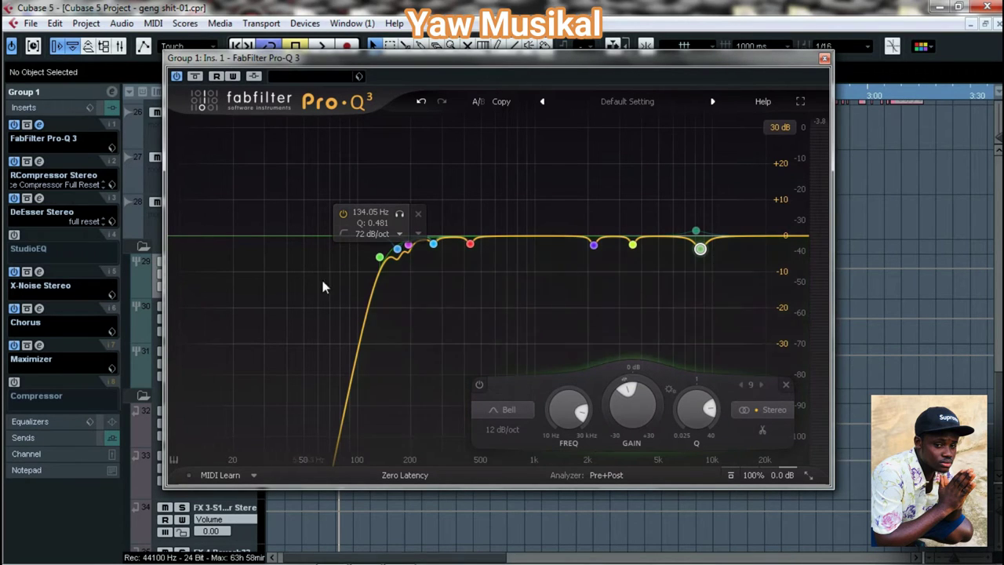
pyautogui.moveTo(398, 250); pyautogui.dragTo(395, 173)
pyautogui.moveTo(396, 210); pyautogui.dragTo(397, 231)
pyautogui.click(419, 103)
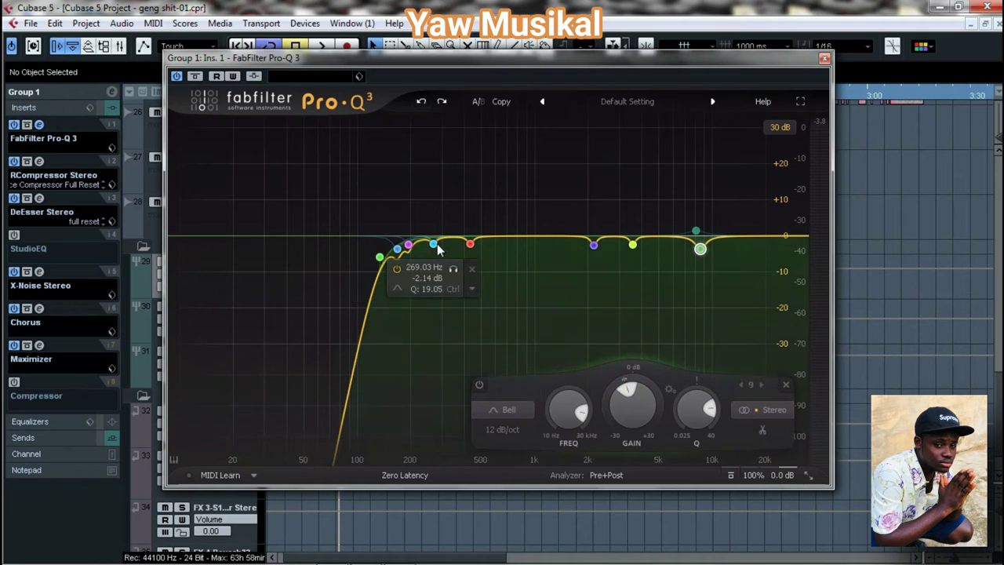
# Step: Try boosting the 269 Hz band to +12.35 dB at 254.06 Hz and the 433 Hz band to +21.64 dB, undoing each boost
pyautogui.moveTo(433, 246); pyautogui.dragTo(428, 193)
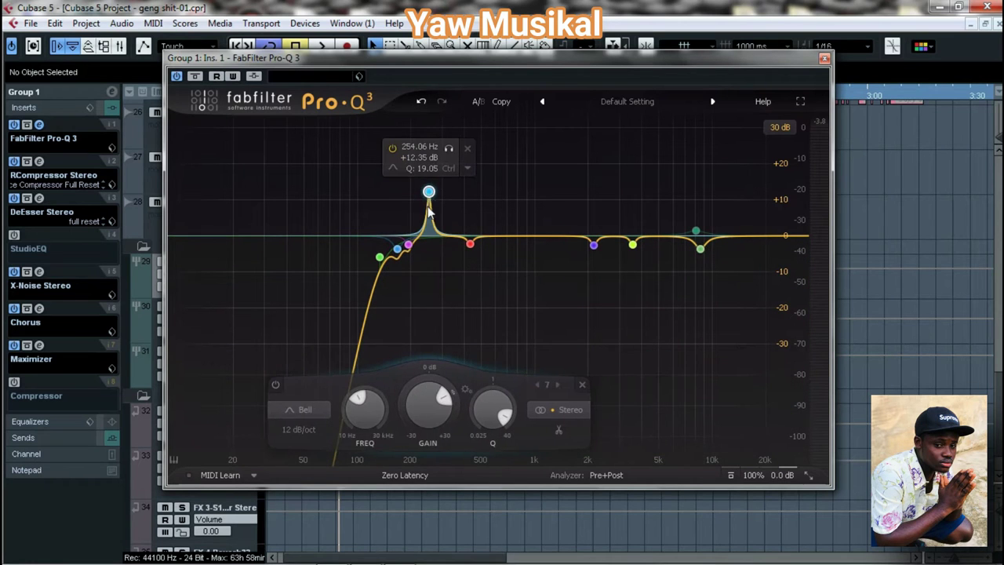
pyautogui.click(417, 103)
pyautogui.click(470, 243)
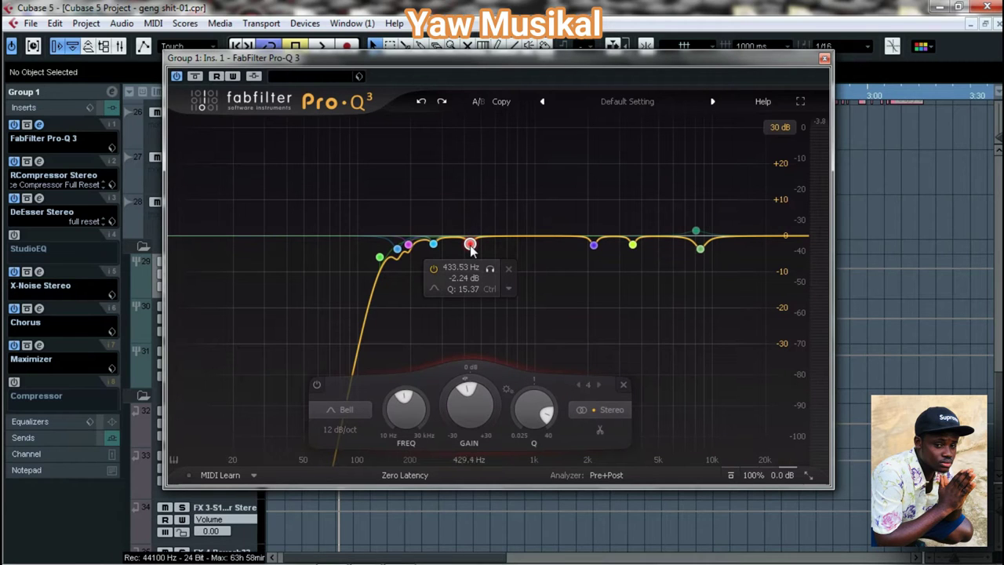
pyautogui.moveTo(470, 244); pyautogui.dragTo(470, 169)
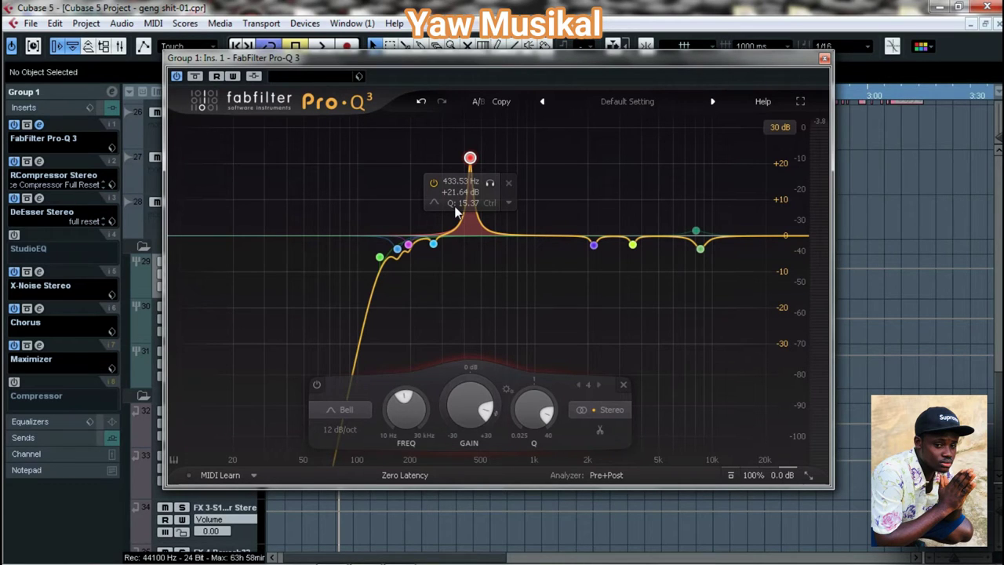
pyautogui.click(422, 103)
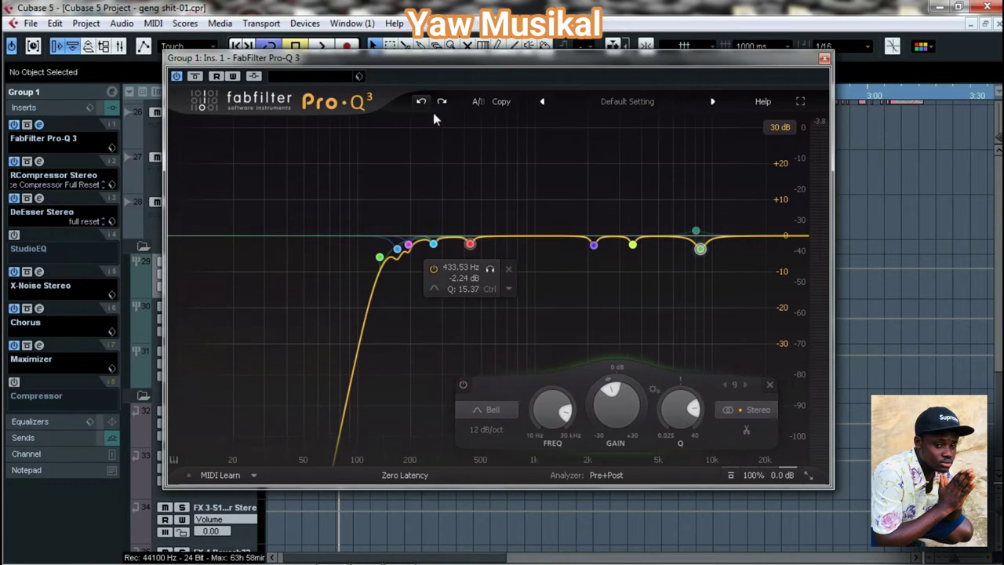
# Step: Inspect the purple, yellow and light-green high-frequency cut bands and view the options of the disabled 8116 Hz band
pyautogui.click(594, 244)
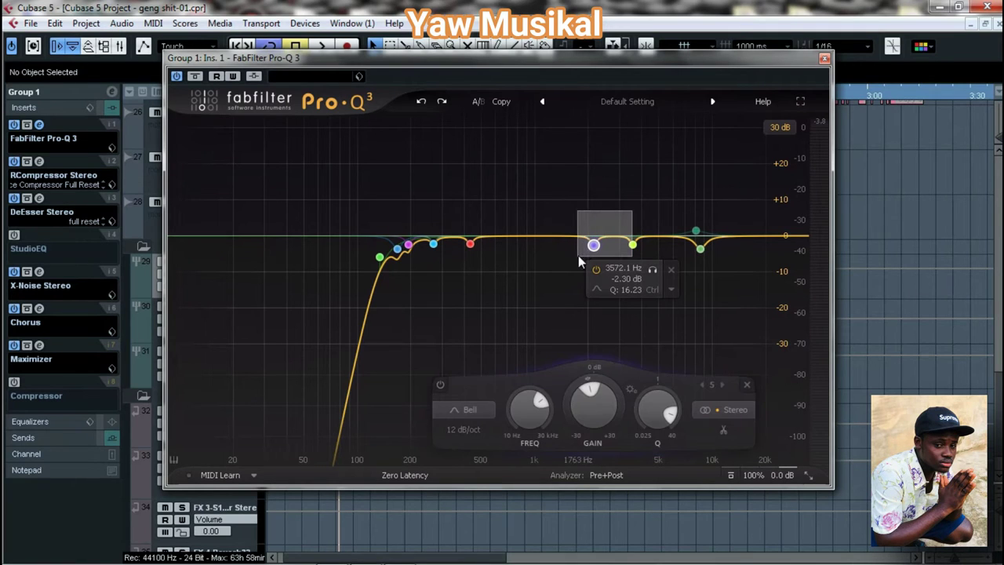
pyautogui.click(632, 244)
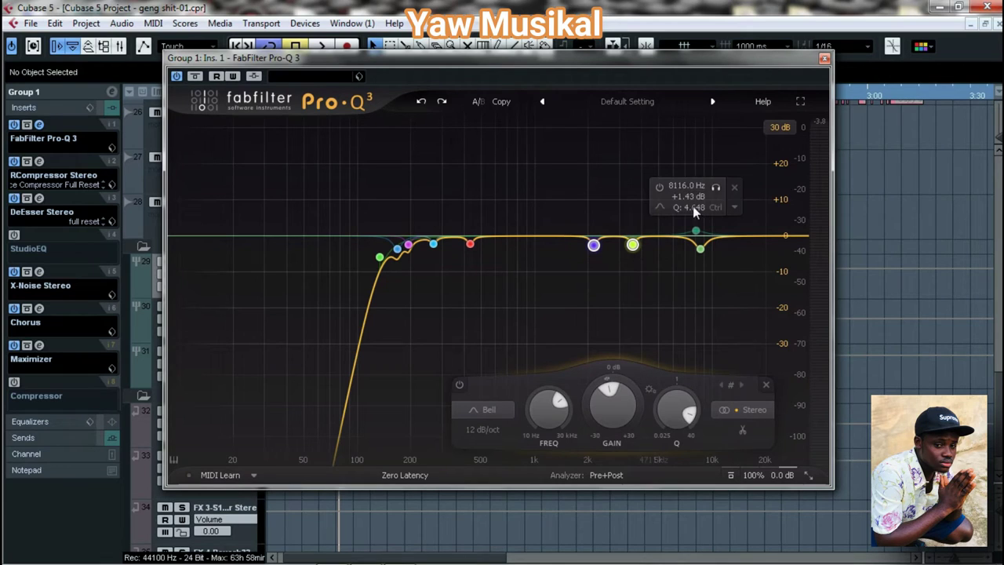
pyautogui.click(700, 249)
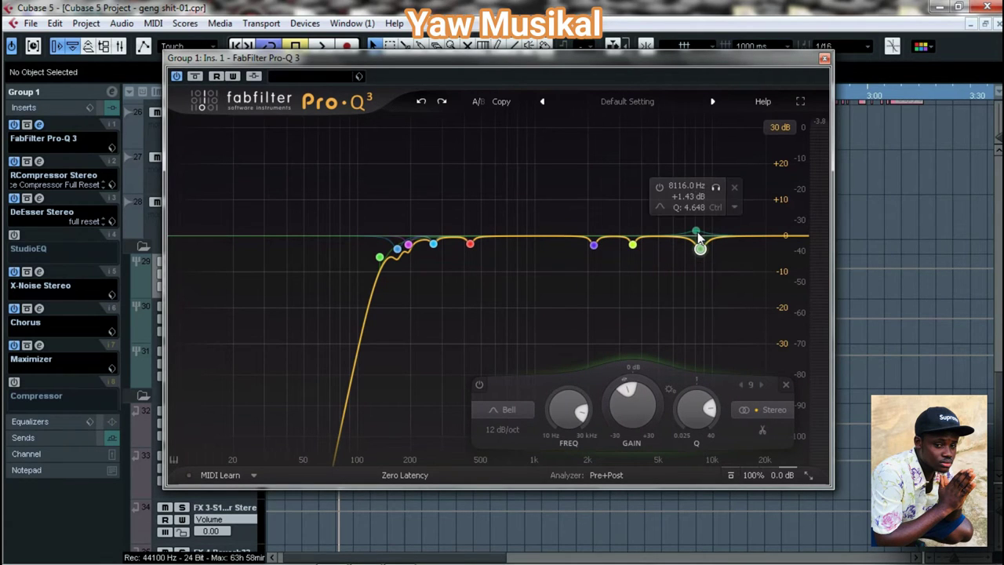
pyautogui.rightClick(698, 235)
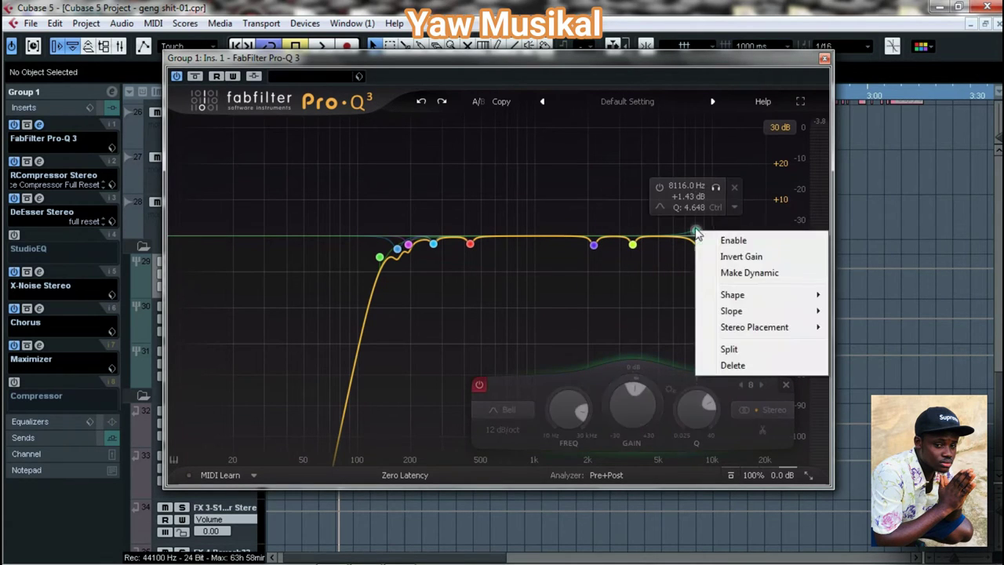
pyautogui.click(735, 244)
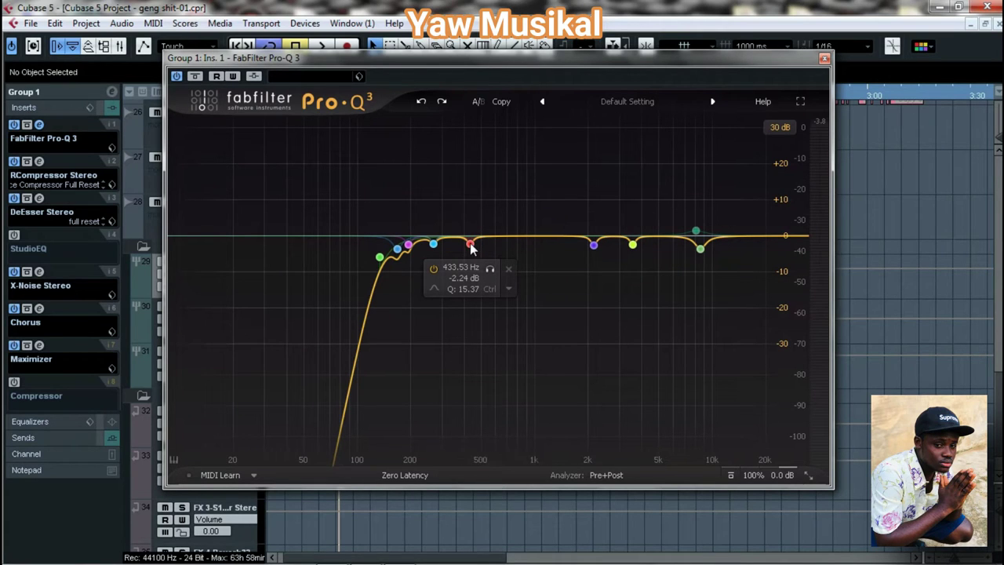
# Step: Try boosting the 433 Hz band to +21.43 dB at 459.08 Hz, flatten it, and boost it to +22.66 dB at 481.52 Hz during playback
pyautogui.moveTo(470, 245); pyautogui.dragTo(475, 159)
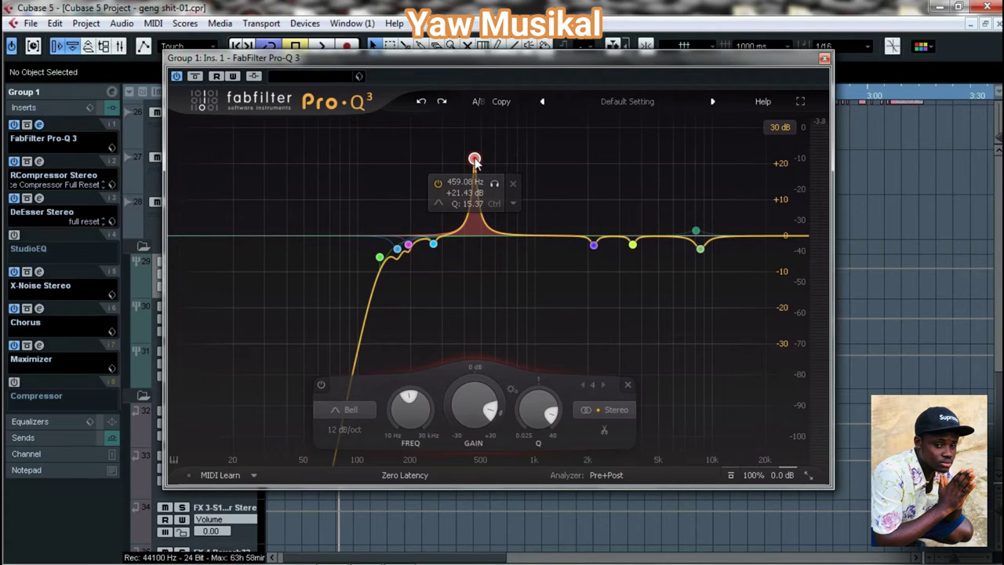
pyautogui.moveTo(475, 159); pyautogui.dragTo(475, 238)
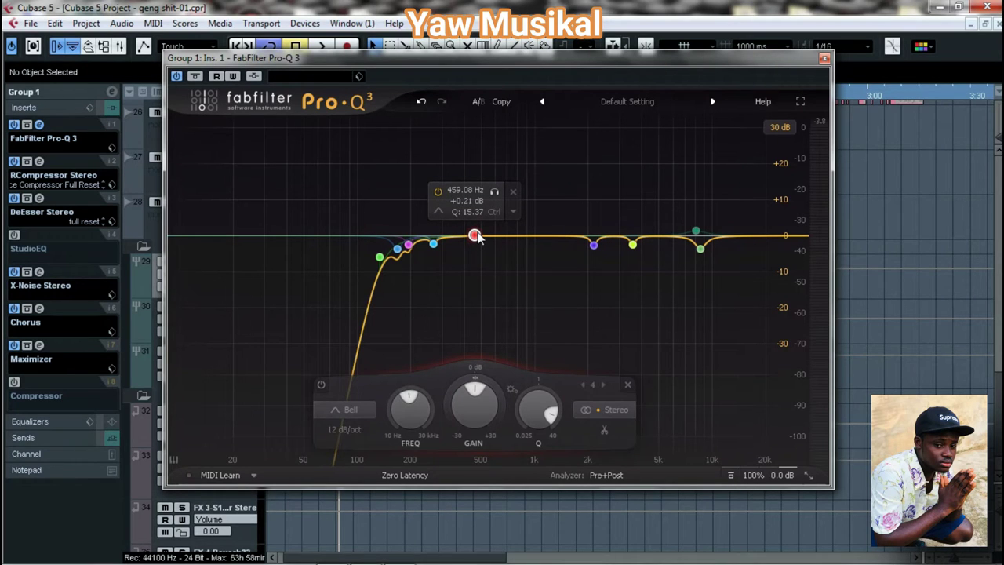
pyautogui.press('space')
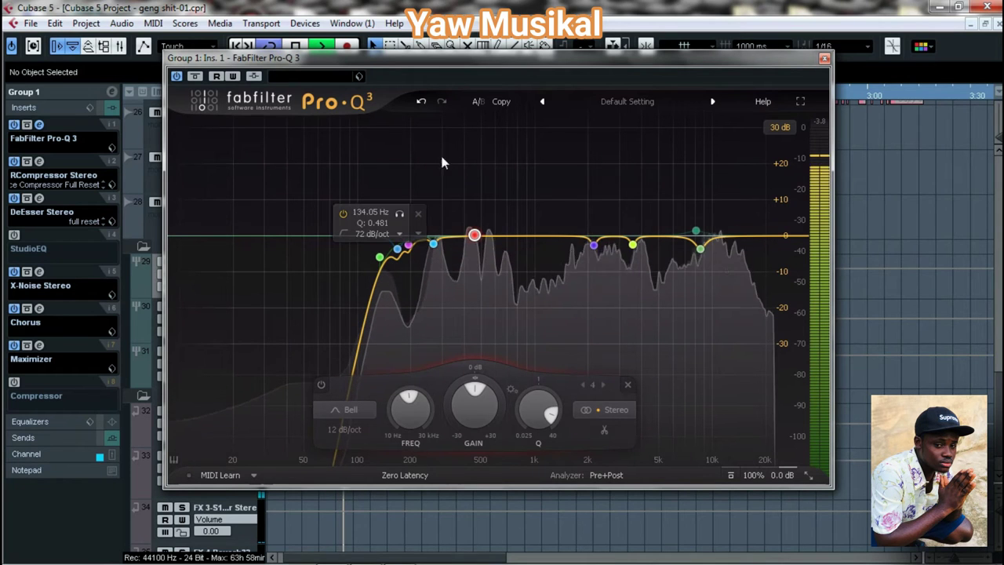
pyautogui.scroll(10, 913, 415)
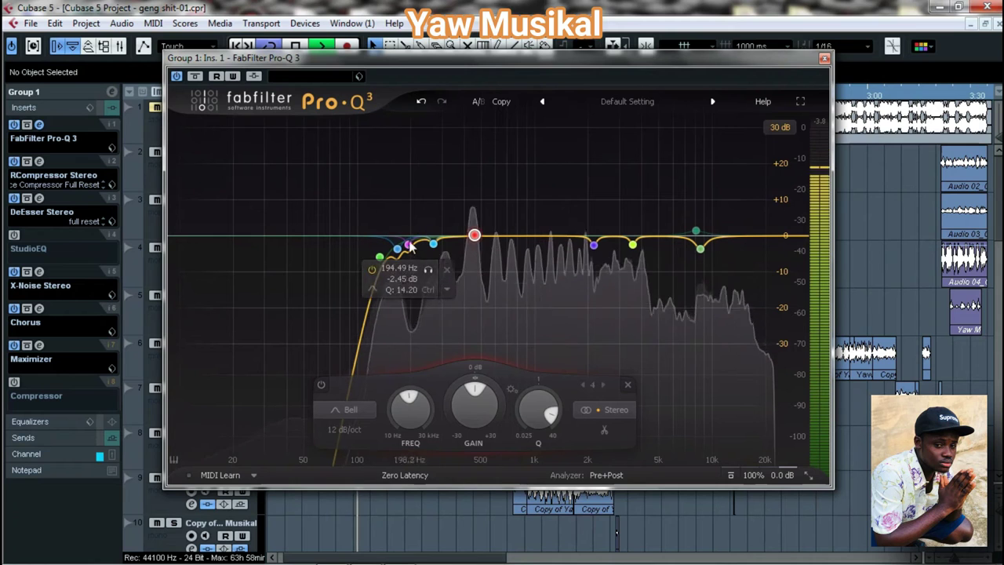
pyautogui.moveTo(475, 232); pyautogui.dragTo(479, 155)
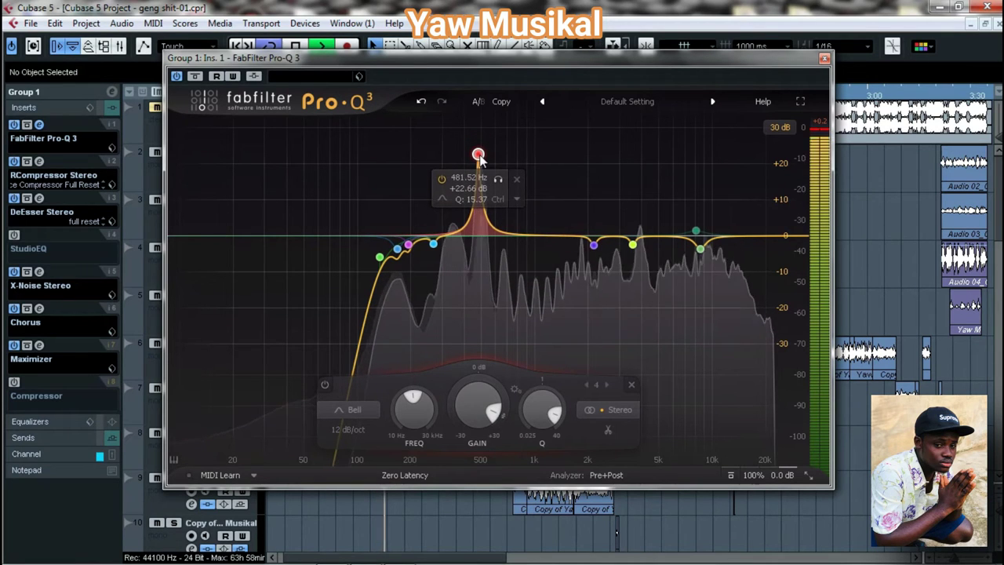
pyautogui.press('space')
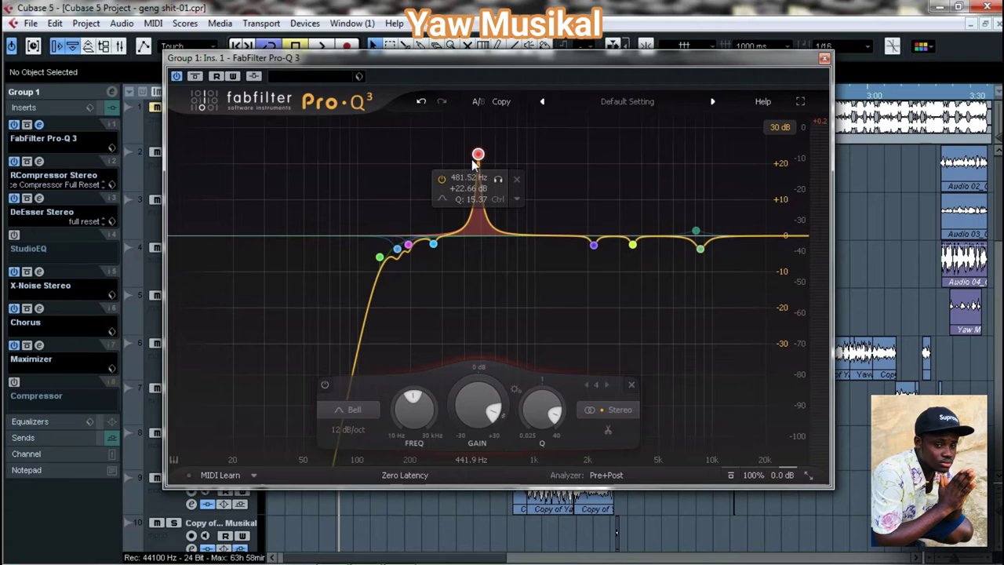
# Step: Try lowering the 481.52 Hz band into a slight cut, undo the trial changes to that band, and close the EQ
pyautogui.moveTo(473, 162); pyautogui.dragTo(479, 248)
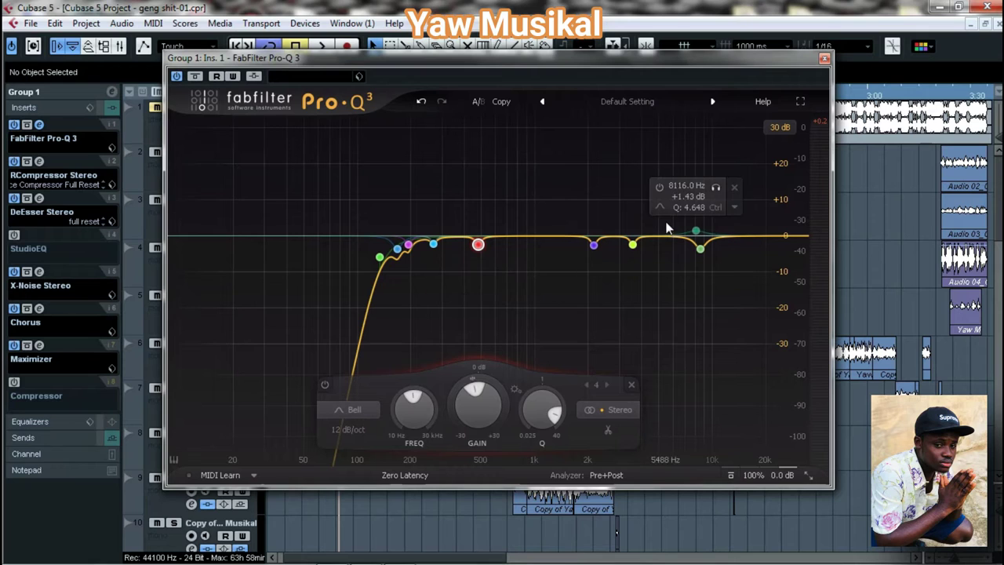
pyautogui.click(421, 101)
pyautogui.click(420, 101)
pyautogui.click(420, 102)
pyautogui.click(420, 101)
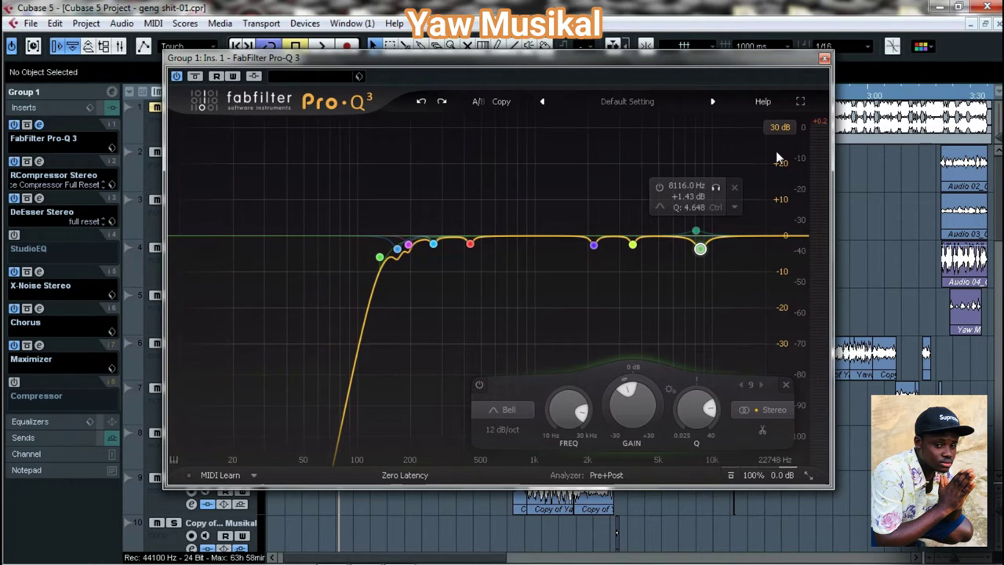
pyautogui.click(822, 60)
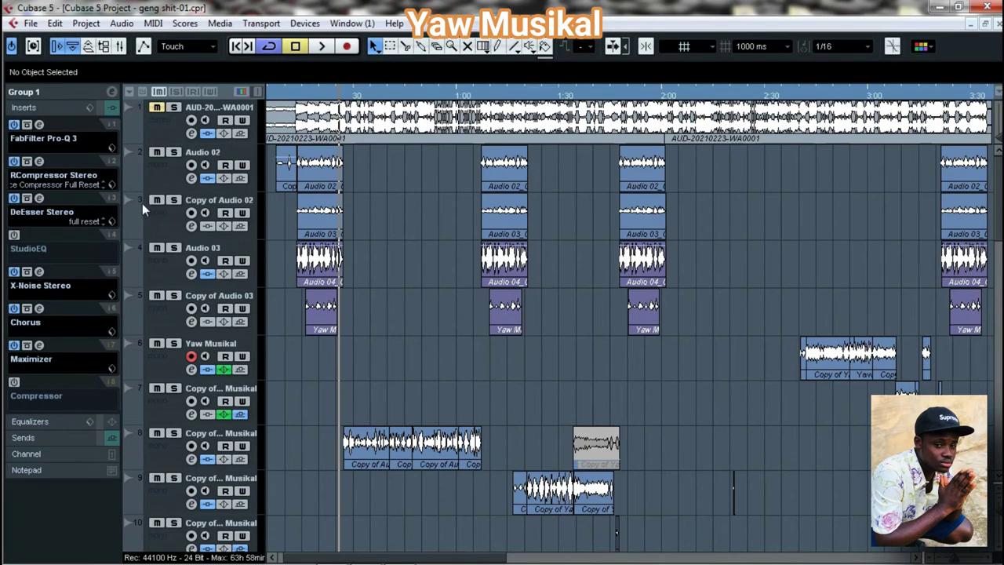
# Step: Reopen Group 1's Pro-Q 3, review the 433 Hz cut and the low-cut band, and close the EQ
pyautogui.click(38, 125)
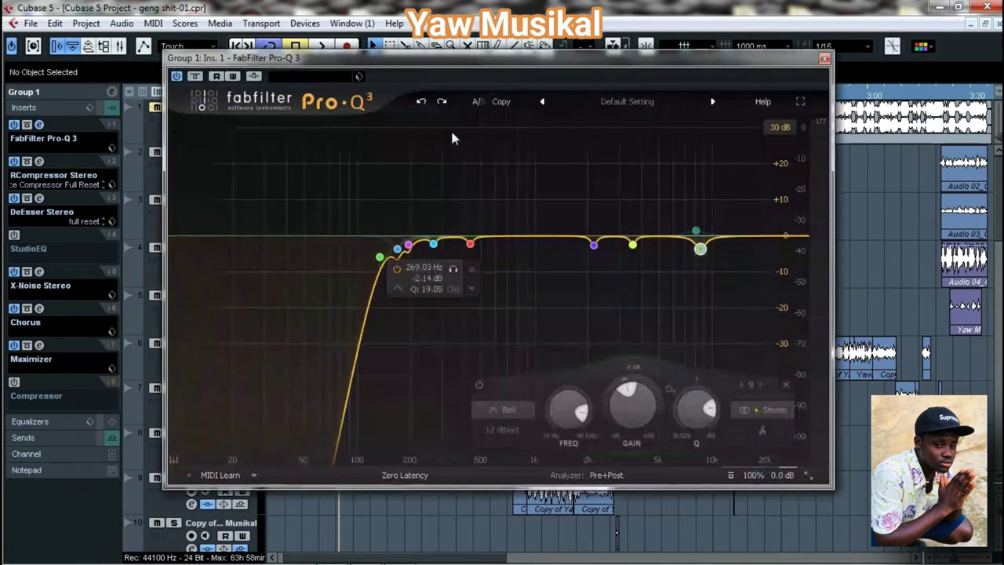
pyautogui.moveTo(486, 61)
pyautogui.mouseDown()
pyautogui.moveTo(502, 44)
pyautogui.moveTo(497, 50)
pyautogui.mouseUp()
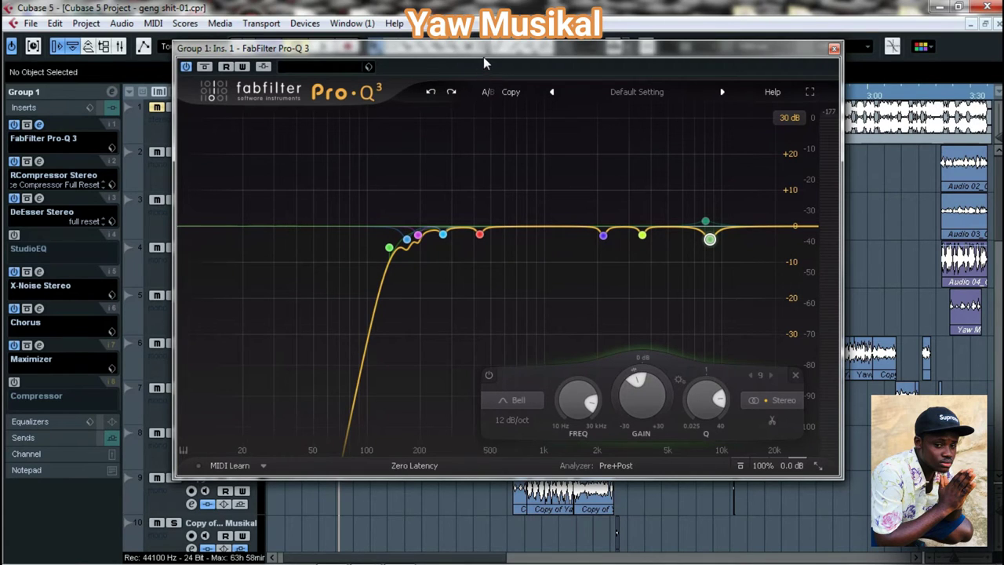
pyautogui.moveTo(478, 233)
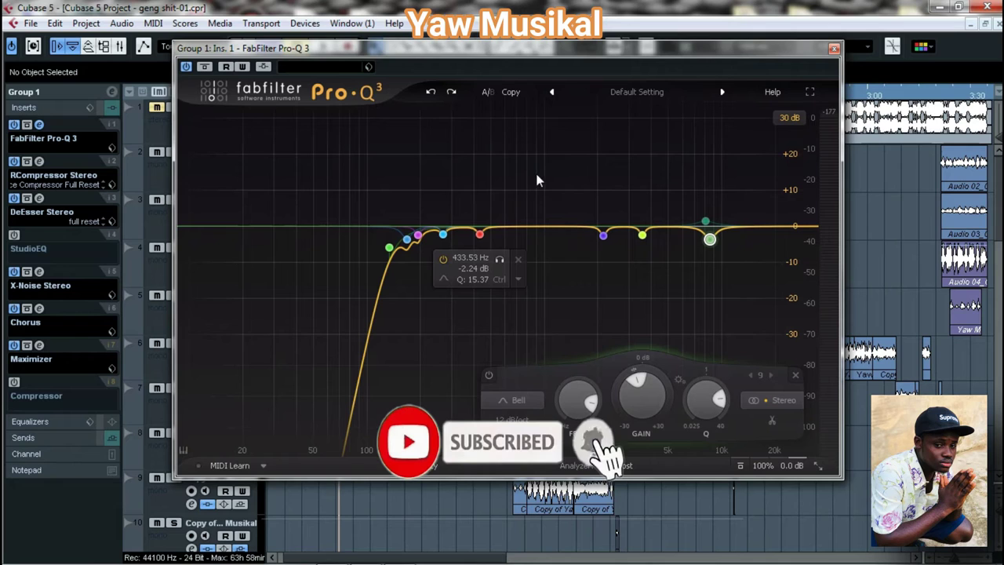
pyautogui.click(408, 245)
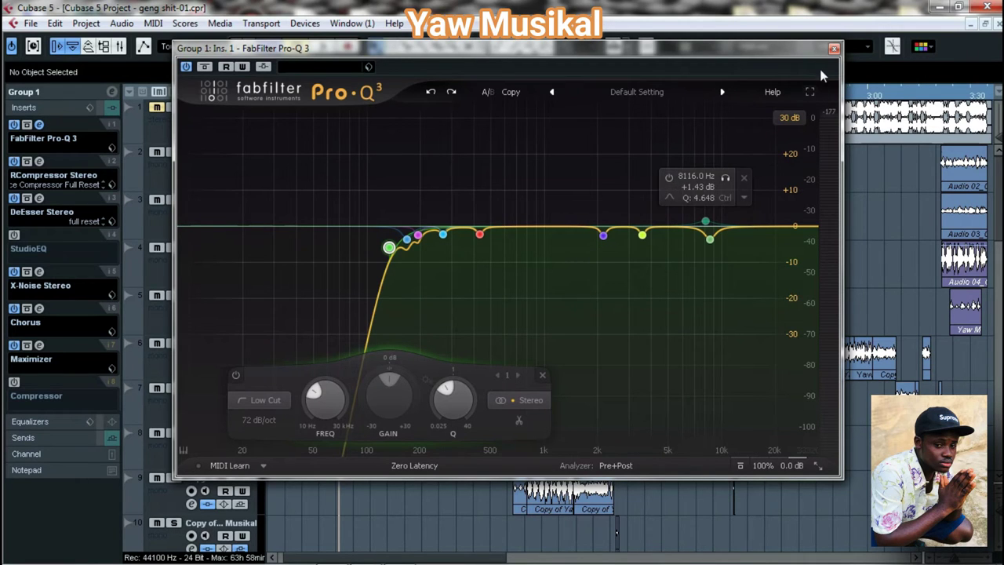
pyautogui.click(834, 47)
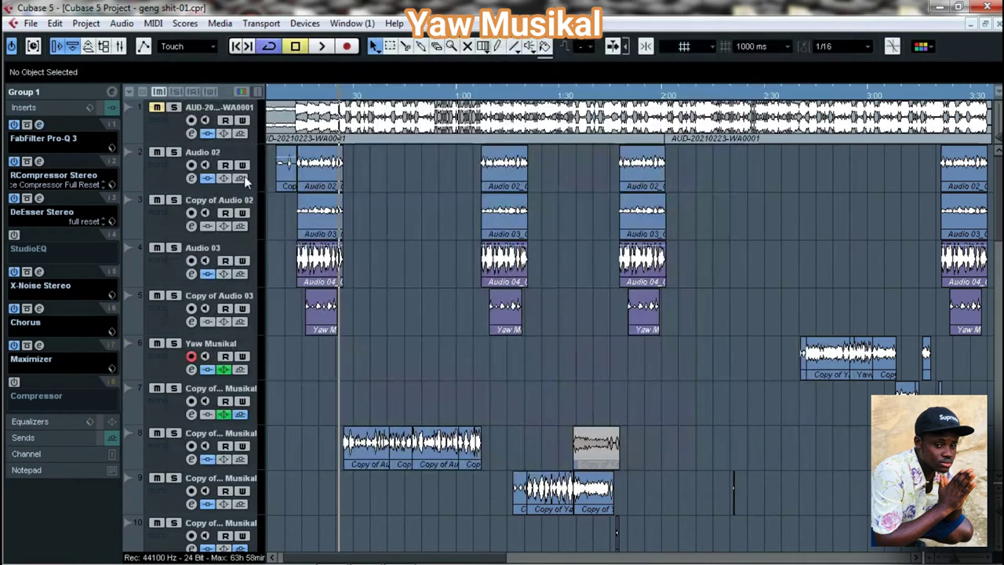
# Step: Inspect the RCompressor Stereo settings on Group 1's second insert, including attack and release, and close the compressor
pyautogui.click(39, 161)
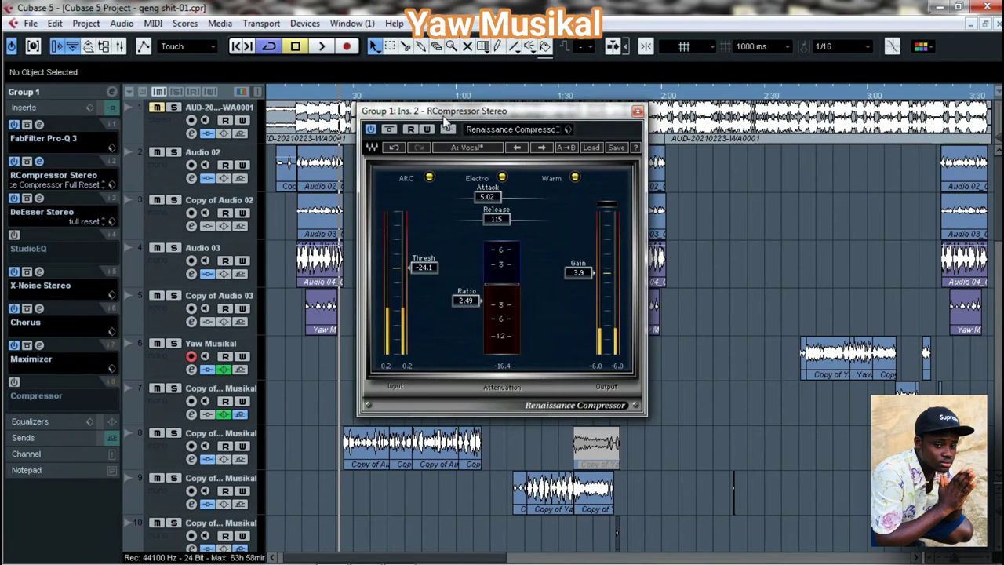
pyautogui.moveTo(440, 110); pyautogui.dragTo(433, 91)
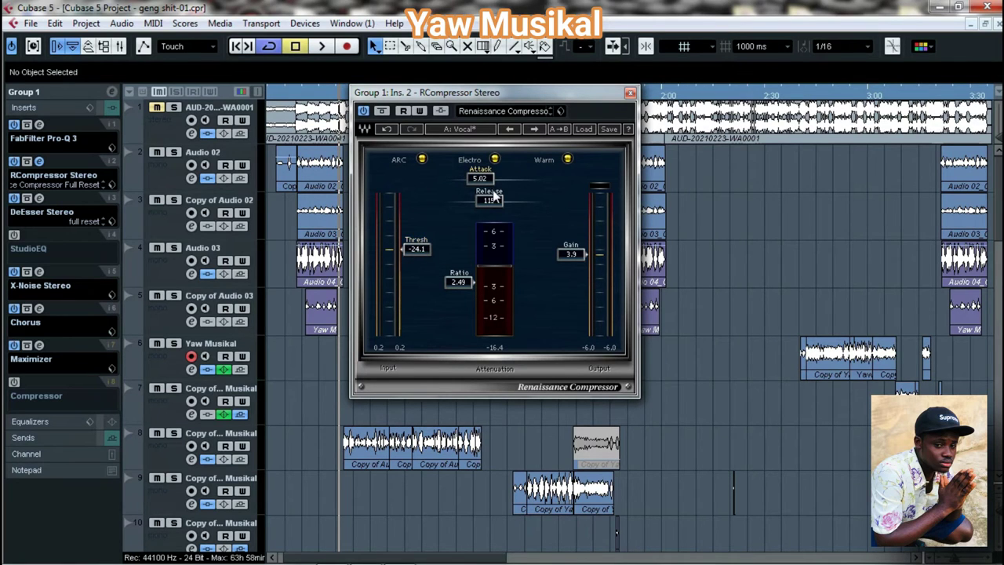
pyautogui.moveTo(480, 179); pyautogui.dragTo(482, 178)
pyautogui.click(629, 93)
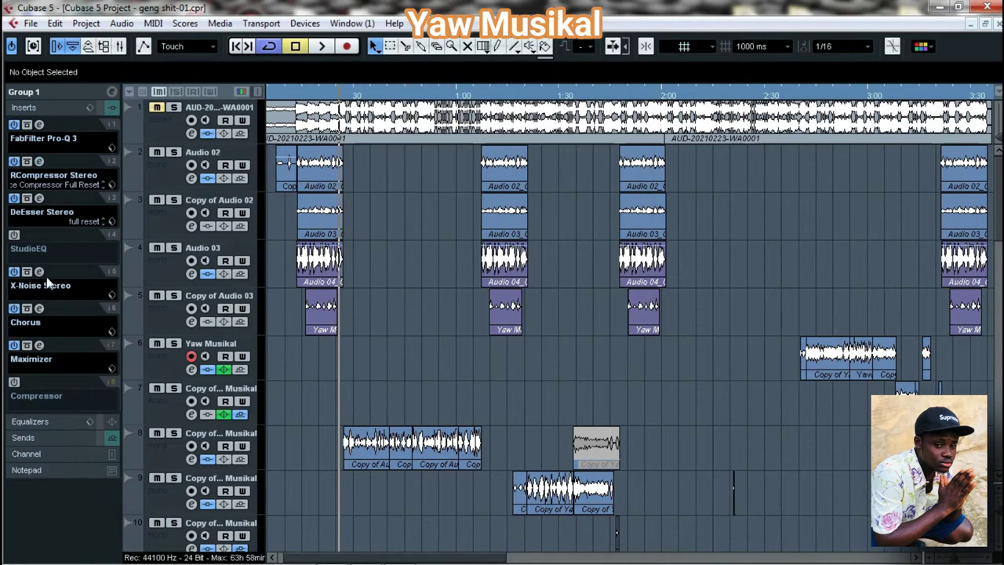
# Step: Inspect the DeEsser Stereo threshold and the X-Noise Stereo threshold and reduction settings on Group 1, closing each effect
pyautogui.click(38, 198)
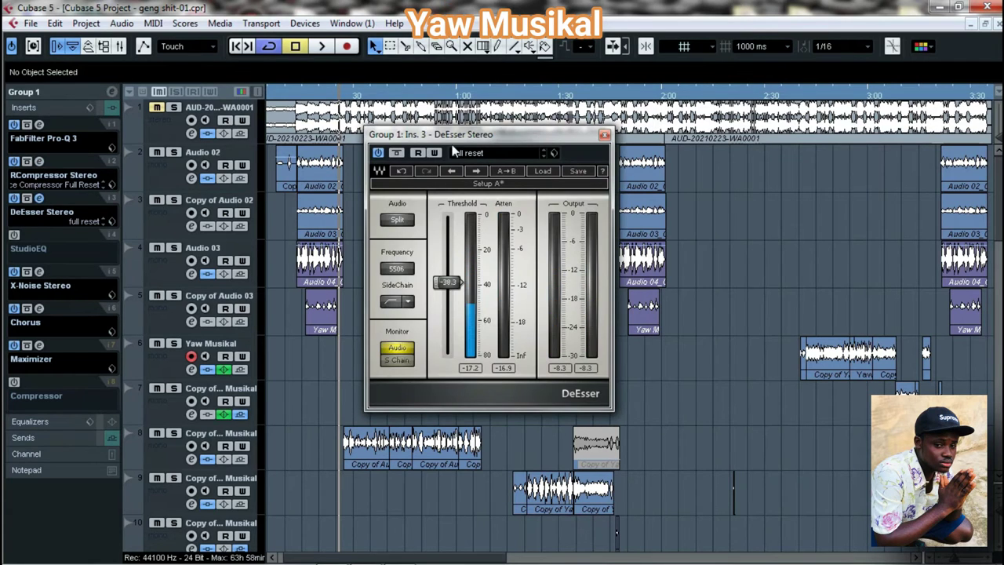
pyautogui.moveTo(455, 139); pyautogui.dragTo(408, 122)
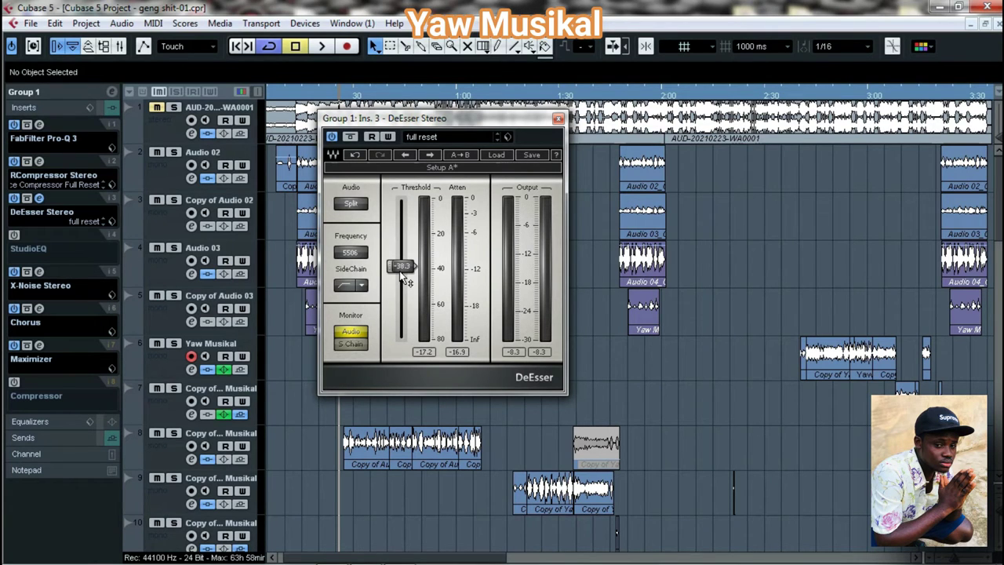
pyautogui.click(558, 118)
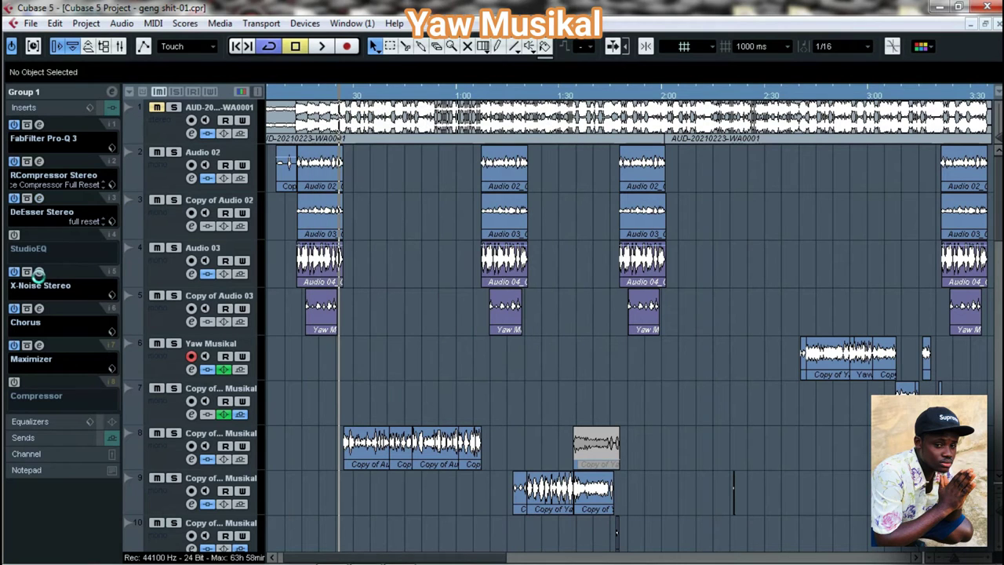
pyautogui.click(38, 273)
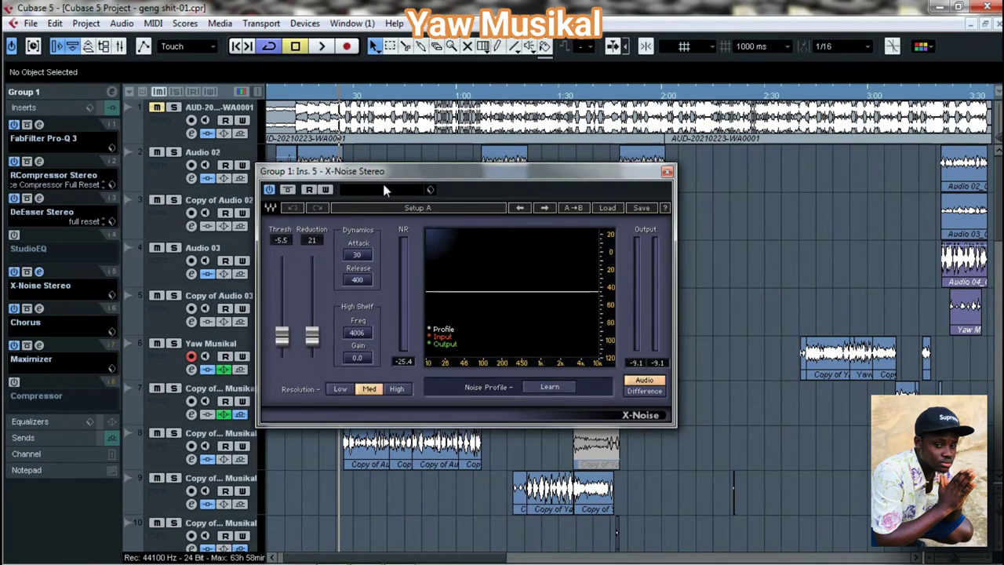
pyautogui.moveTo(392, 172); pyautogui.dragTo(388, 156)
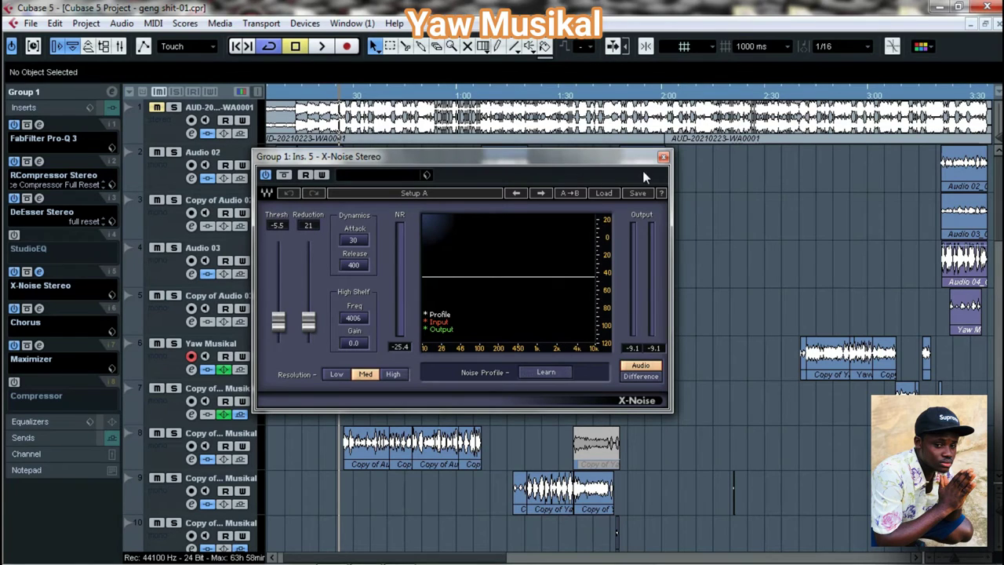
pyautogui.moveTo(308, 320)
pyautogui.mouseDown()
pyautogui.moveTo(309, 295)
pyautogui.moveTo(308, 320)
pyautogui.mouseUp()
pyautogui.click(662, 156)
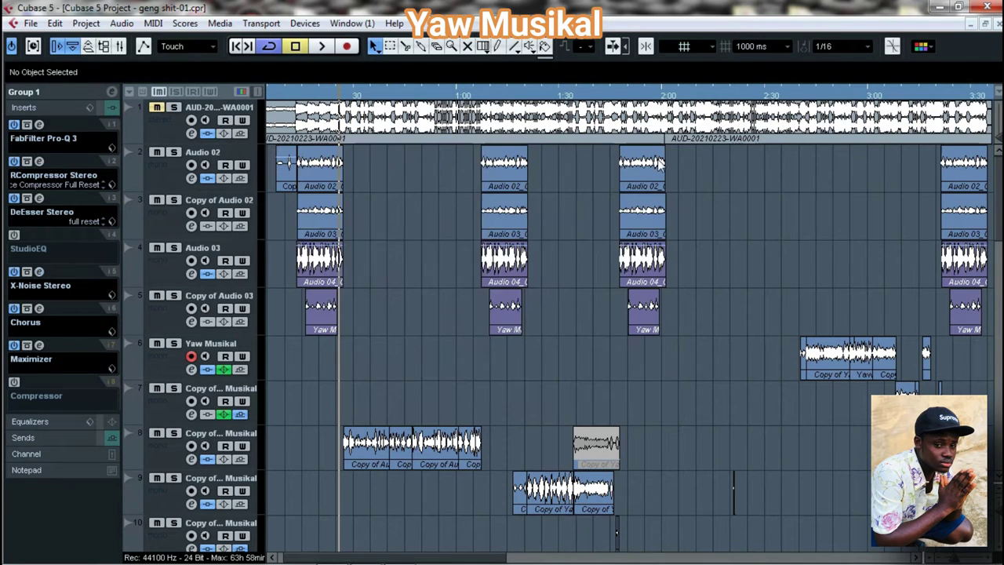
# Step: Inspect the Chorus and Maximizer settings on Group 1's sixth and seventh inserts, closing each effect
pyautogui.click(39, 308)
pyautogui.moveTo(505, 171); pyautogui.dragTo(494, 130)
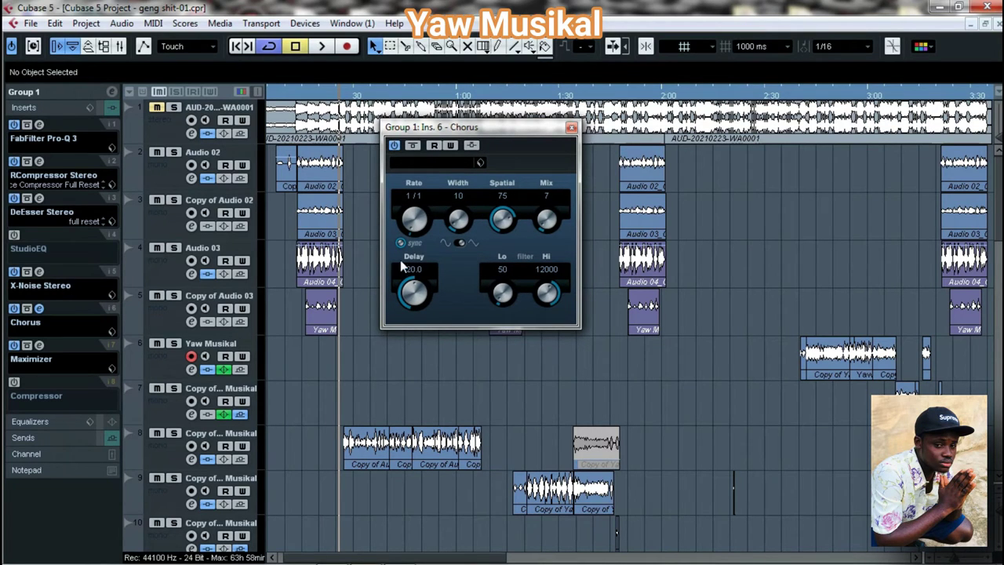
pyautogui.click(571, 127)
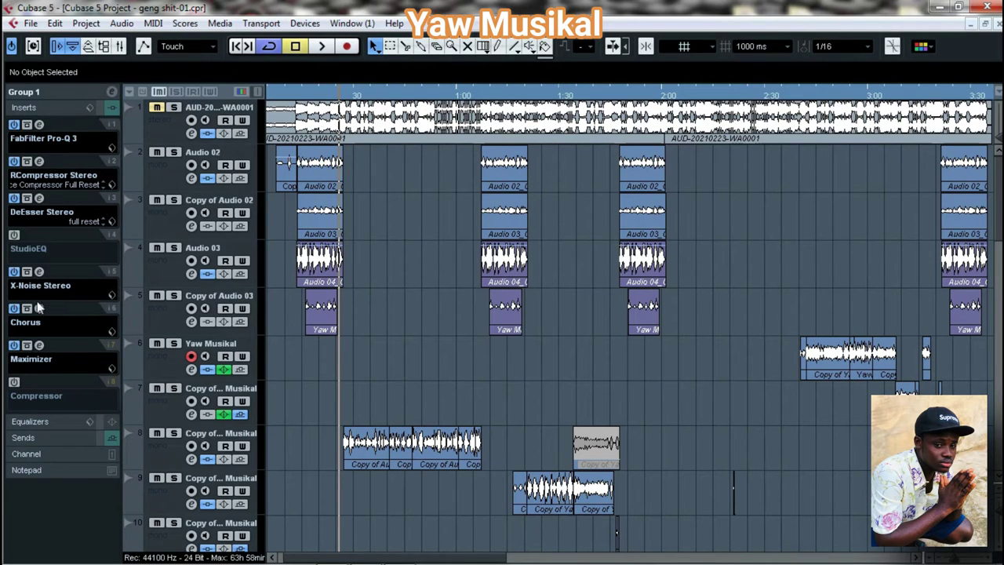
pyautogui.click(38, 345)
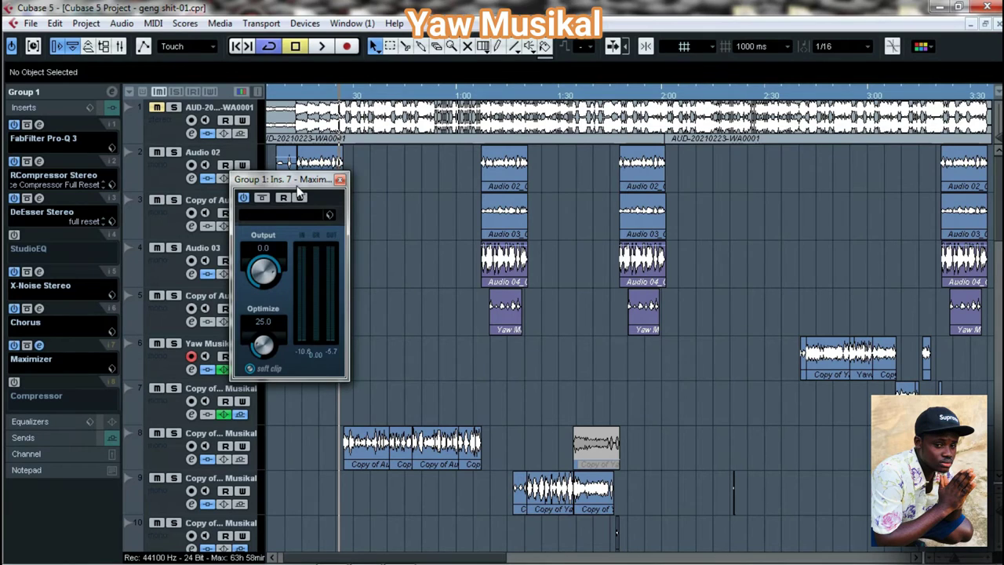
pyautogui.moveTo(296, 176); pyautogui.dragTo(307, 144)
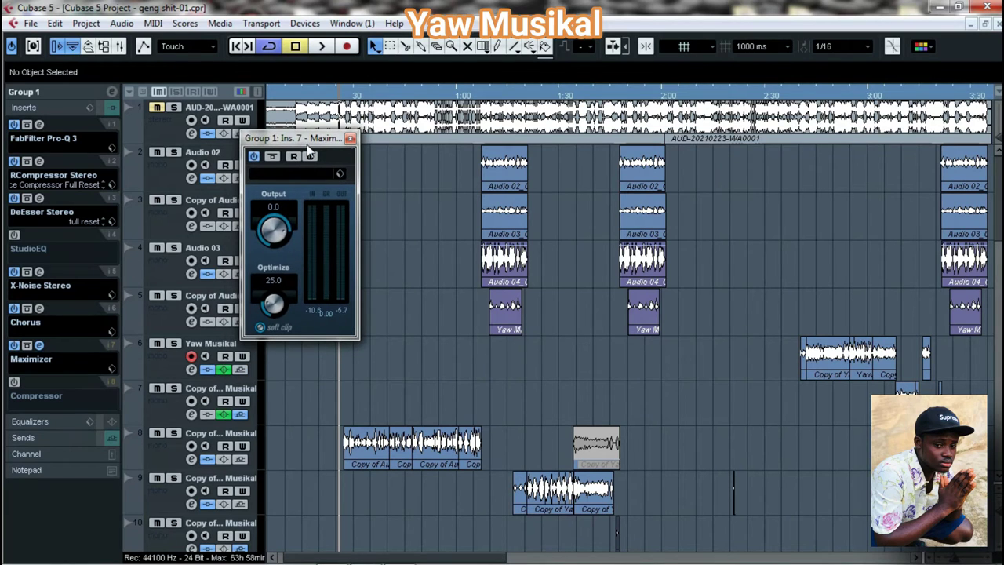
pyautogui.click(350, 138)
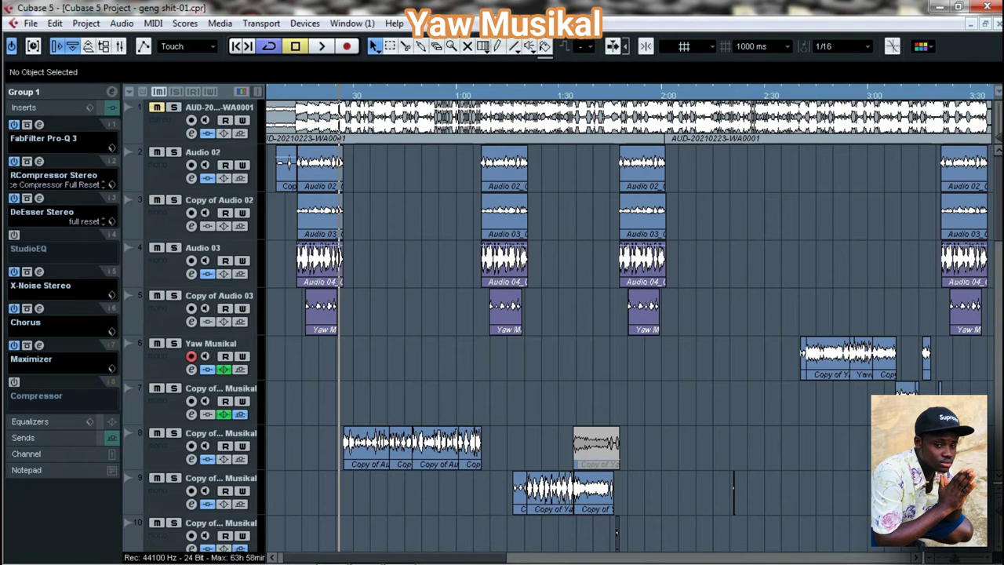
# Step: Select Group 3, inspect its GEQ-10 band settings and DeNoiser reduction, and close both effects
pyautogui.scroll(-20, 627, 325)
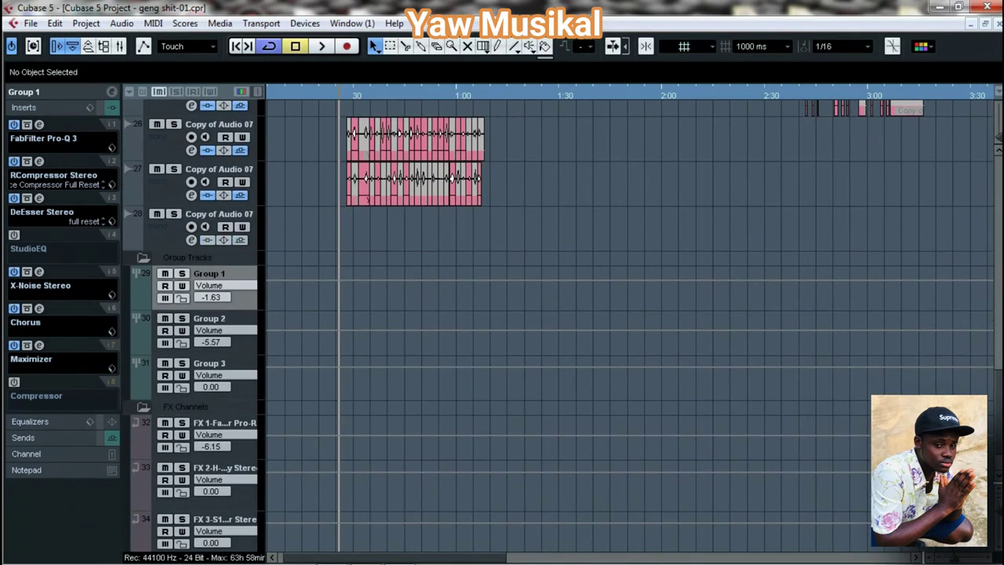
pyautogui.click(224, 363)
pyautogui.click(39, 125)
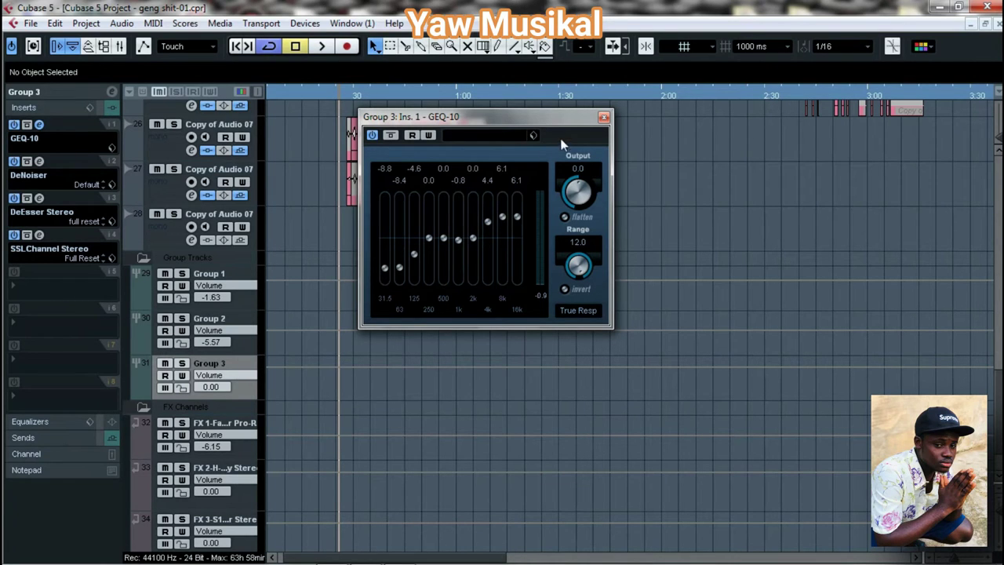
pyautogui.click(603, 118)
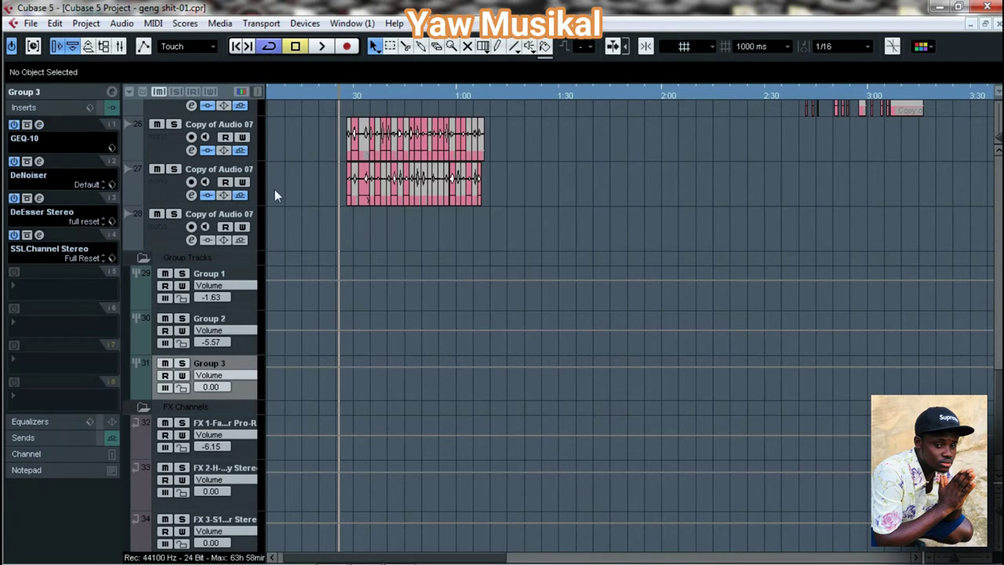
pyautogui.click(39, 161)
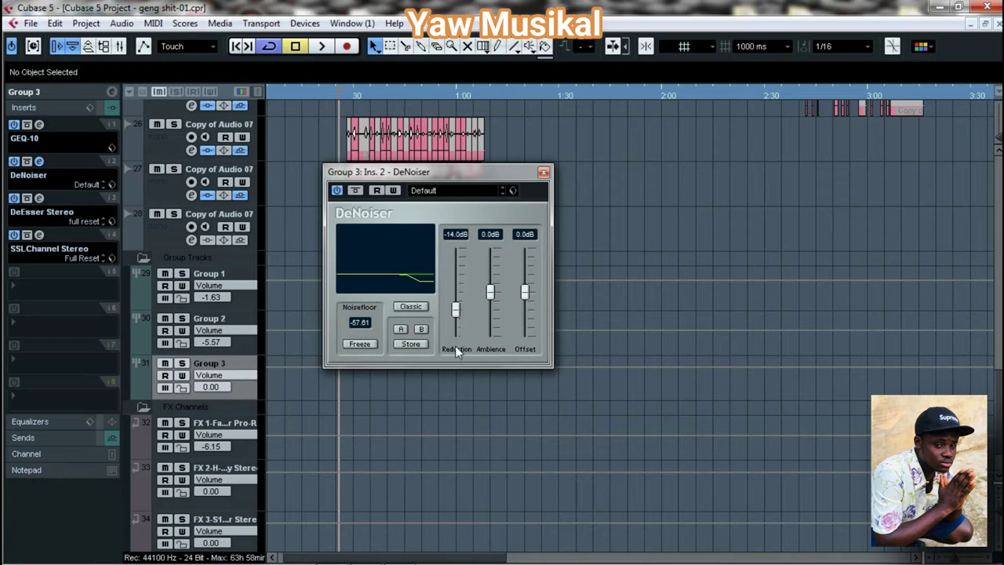
pyautogui.click(543, 172)
# Step: Inspect the DeEsser Stereo threshold on Group 3's third insert and close the effect
pyautogui.click(39, 198)
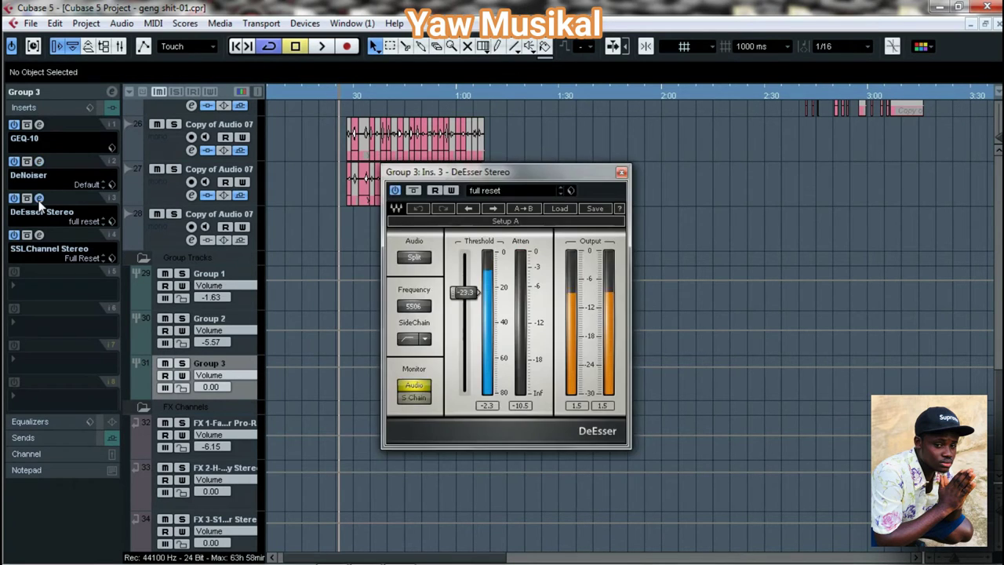
pyautogui.moveTo(476, 173); pyautogui.dragTo(468, 98)
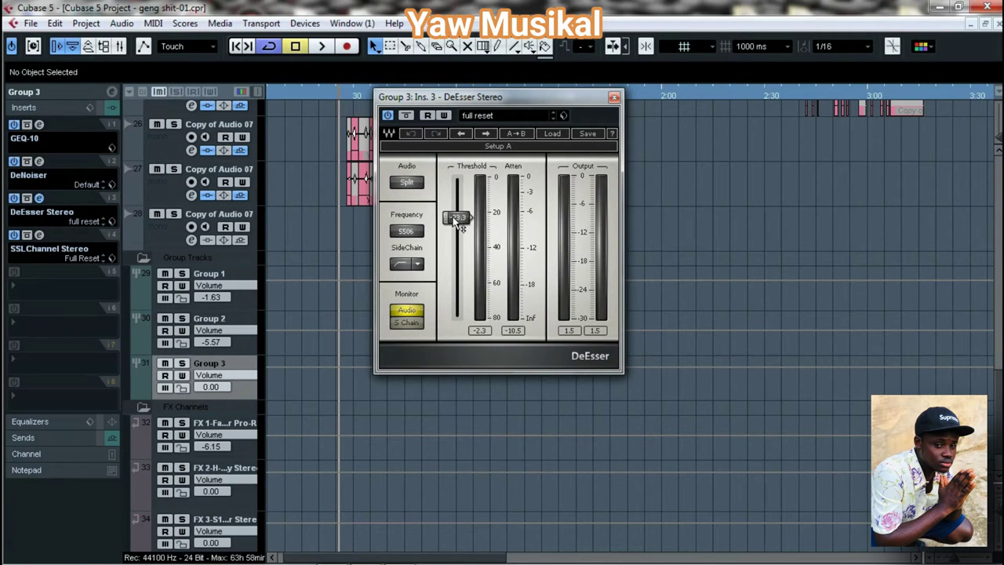
pyautogui.click(614, 97)
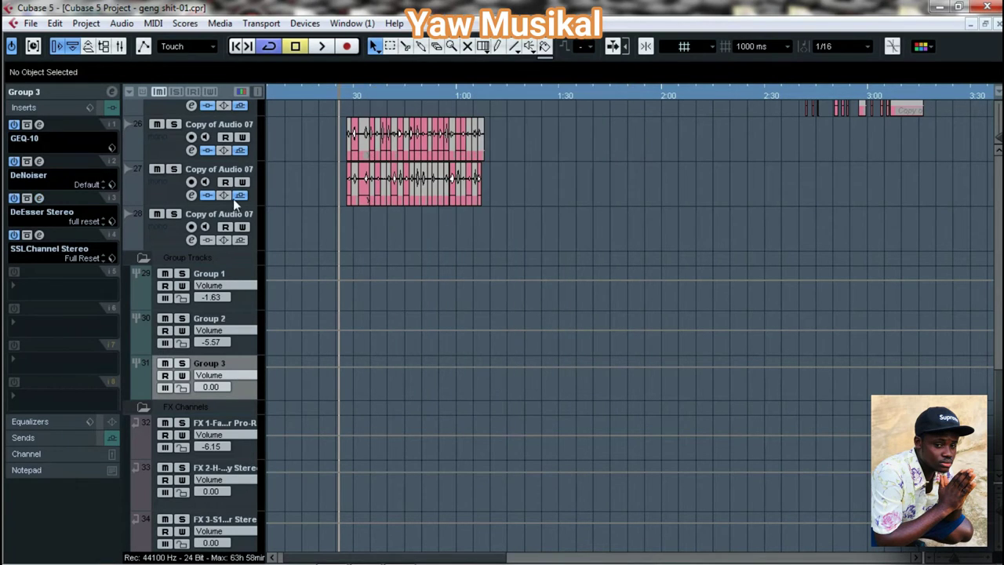
# Step: Inspect the SSLChannel Stereo filter, EQ and compressor controls on Group 3's fourth insert and close the effect
pyautogui.click(40, 235)
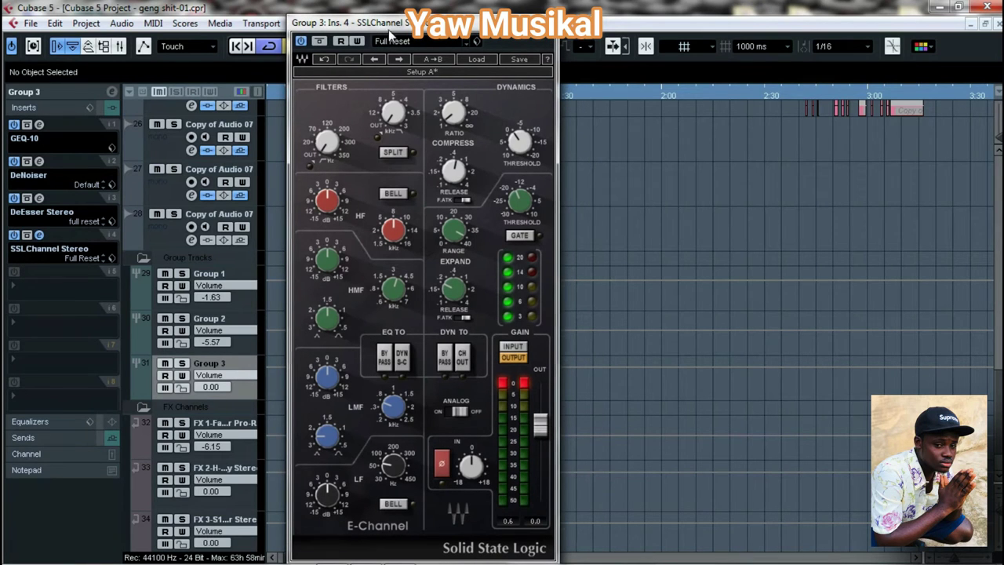
pyautogui.moveTo(390, 29); pyautogui.dragTo(387, 15)
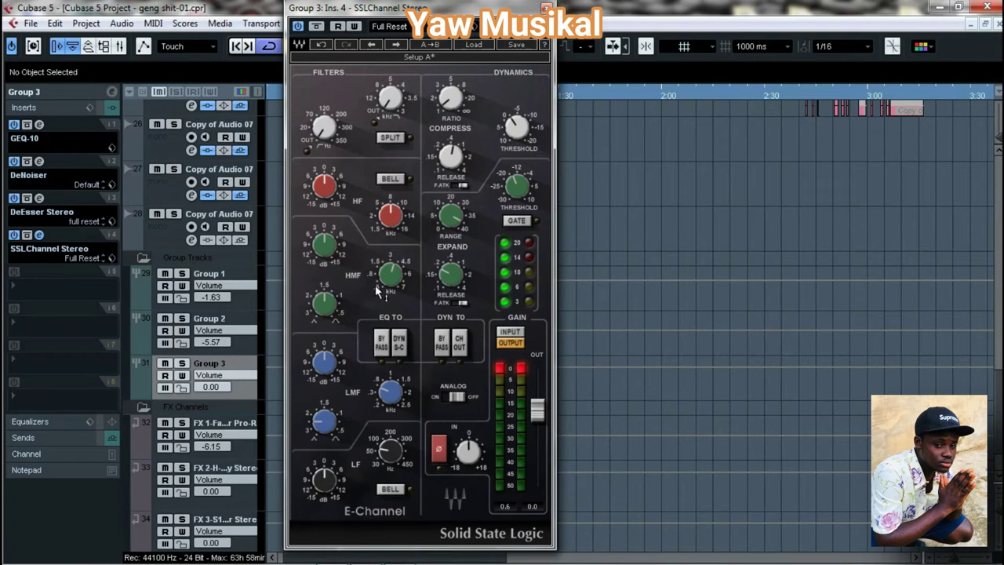
pyautogui.moveTo(457, 102); pyautogui.dragTo(476, 126)
pyautogui.moveTo(455, 152)
pyautogui.click(547, 8)
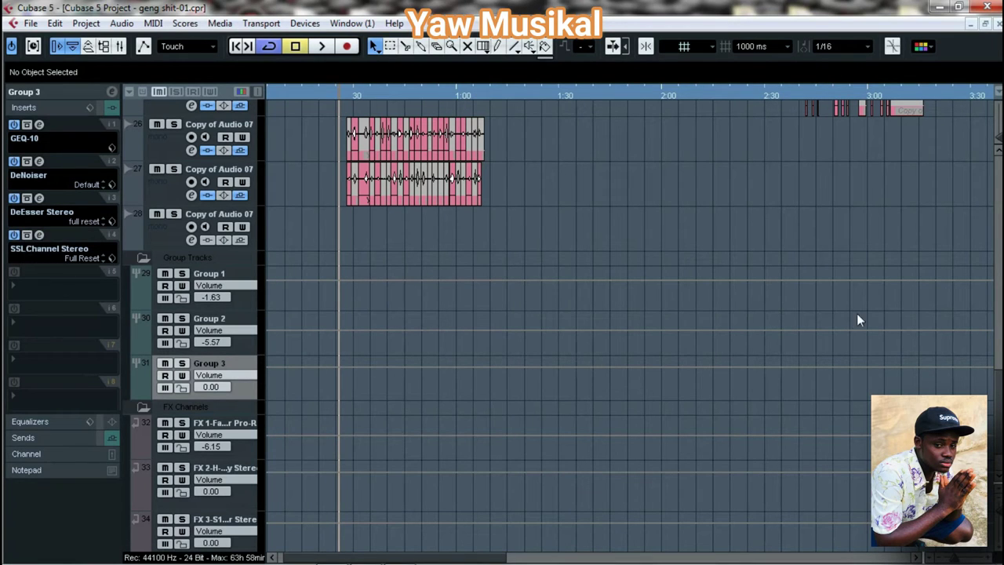
# Step: Compare the inserts of Group 1 and FX 1, show the track types that can be added, and dismiss the list
pyautogui.scroll(-2, 994, 356)
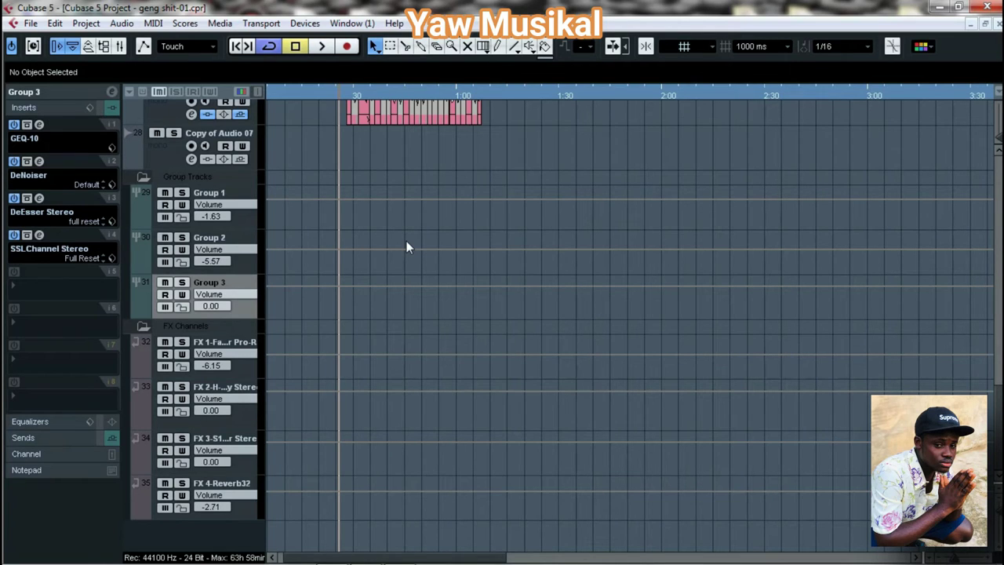
pyautogui.click(228, 193)
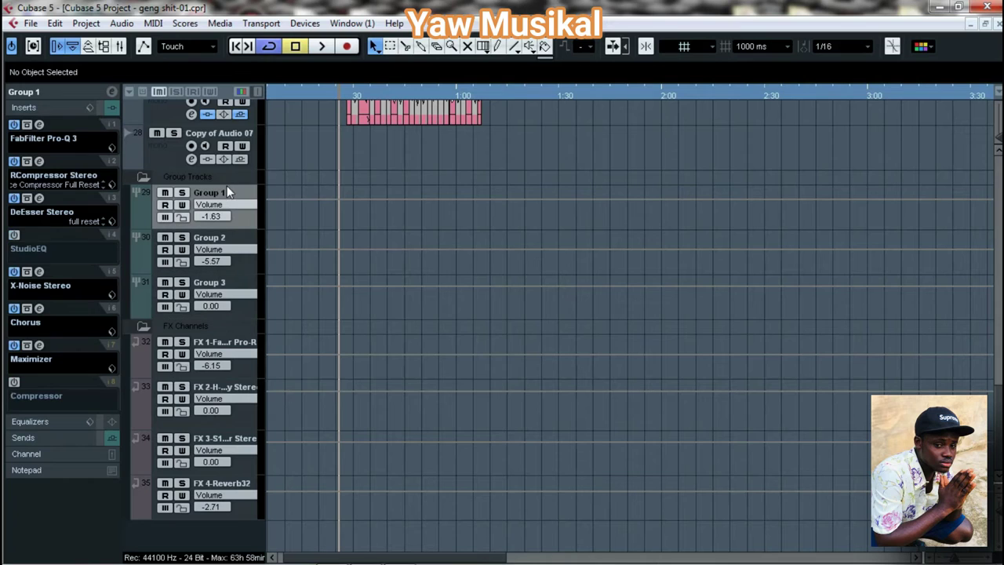
pyautogui.click(223, 343)
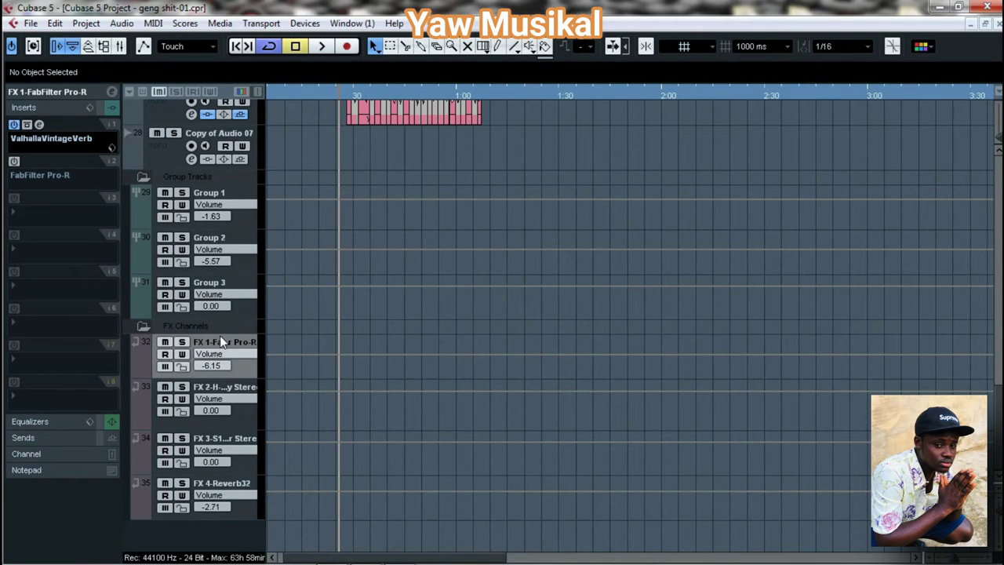
pyautogui.rightClick(212, 522)
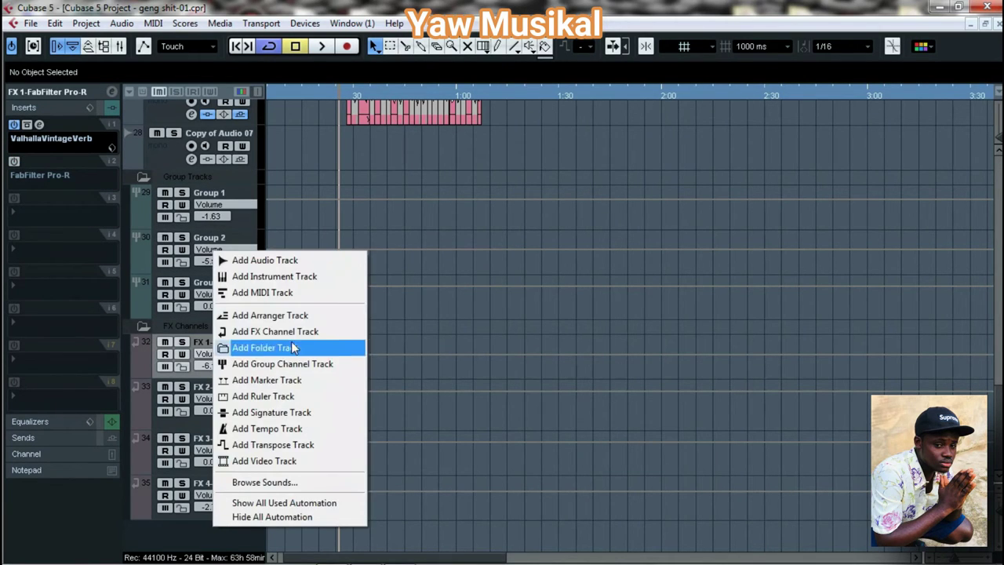
pyautogui.click(375, 288)
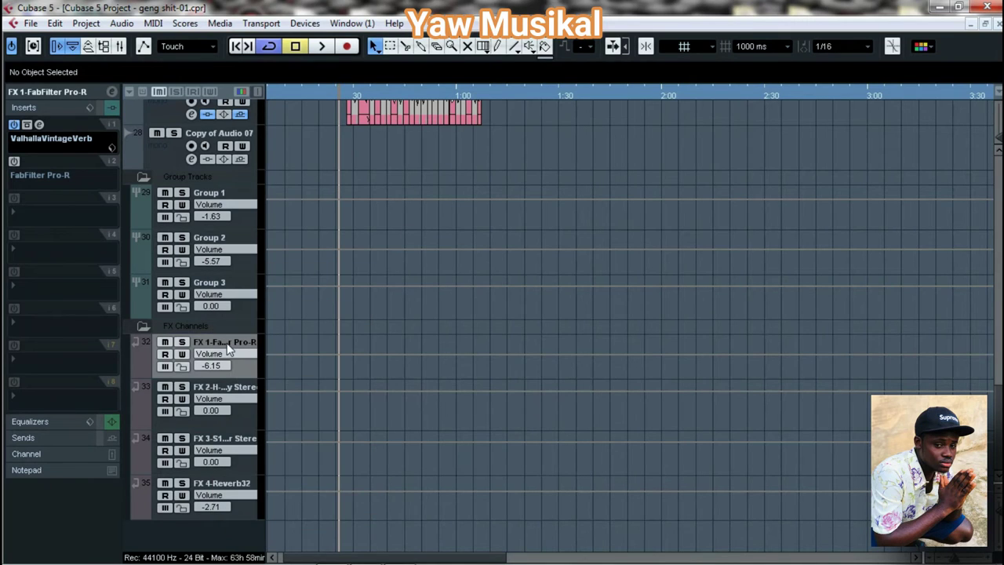
# Step: Inspect the ValhallaVintageVerb on FX 1, including its reverb modes and low-cut and high-cut settings, and close it
pyautogui.click(40, 125)
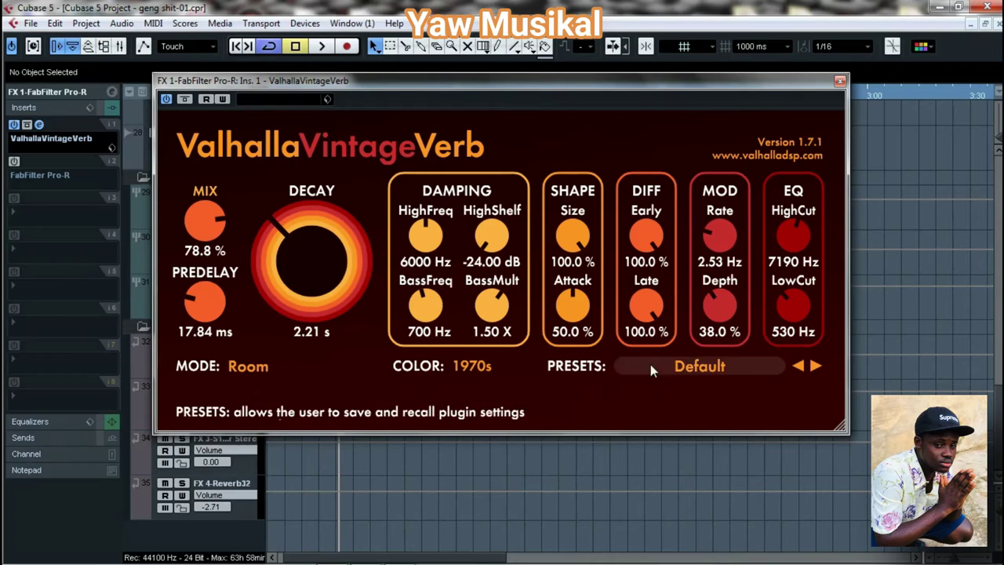
pyautogui.click(261, 366)
pyautogui.click(439, 181)
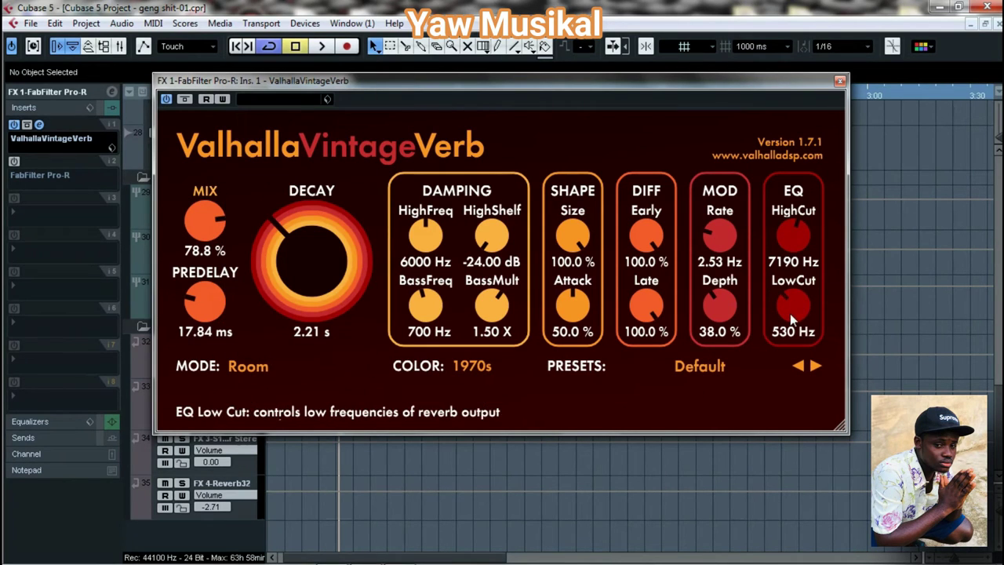
pyautogui.moveTo(791, 312)
pyautogui.mouseDown()
pyautogui.moveTo(792, 324)
pyautogui.moveTo(794, 314)
pyautogui.mouseUp()
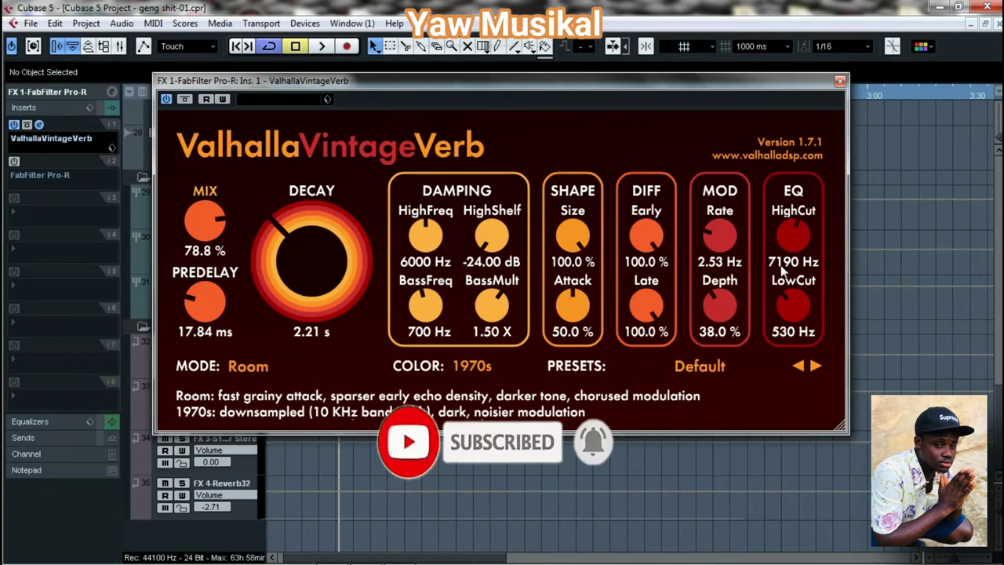
pyautogui.click(840, 81)
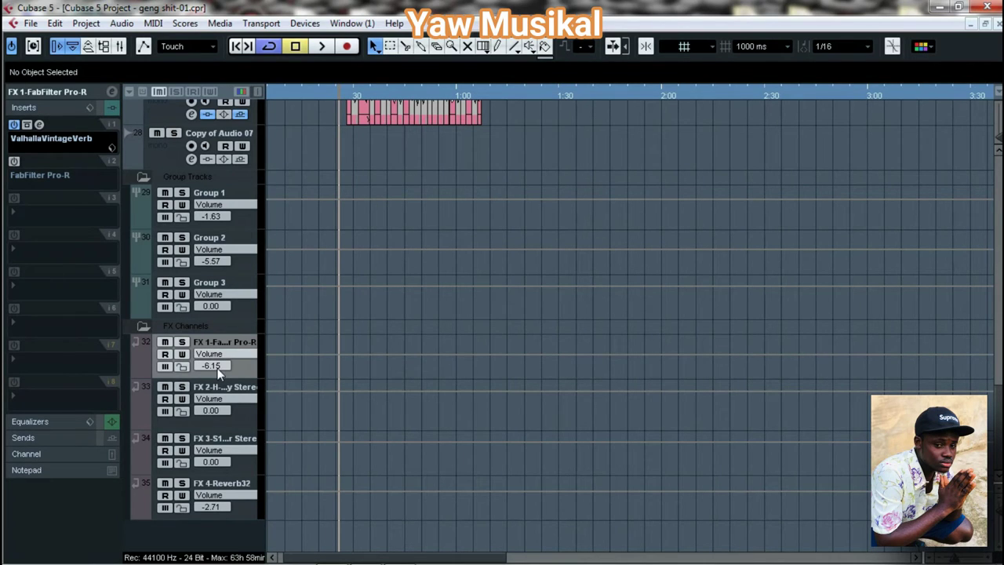
# Step: Select FX 2, inspect the H-Delay Stereo dry/wet, output, analog and filter controls, and close the delay
pyautogui.click(225, 387)
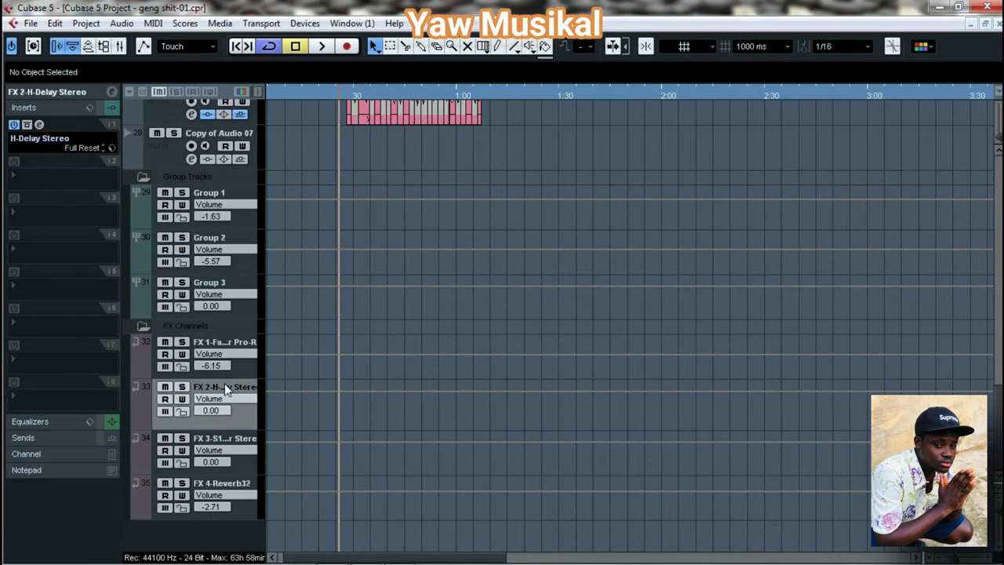
pyautogui.click(39, 124)
pyautogui.moveTo(462, 124); pyautogui.dragTo(392, 115)
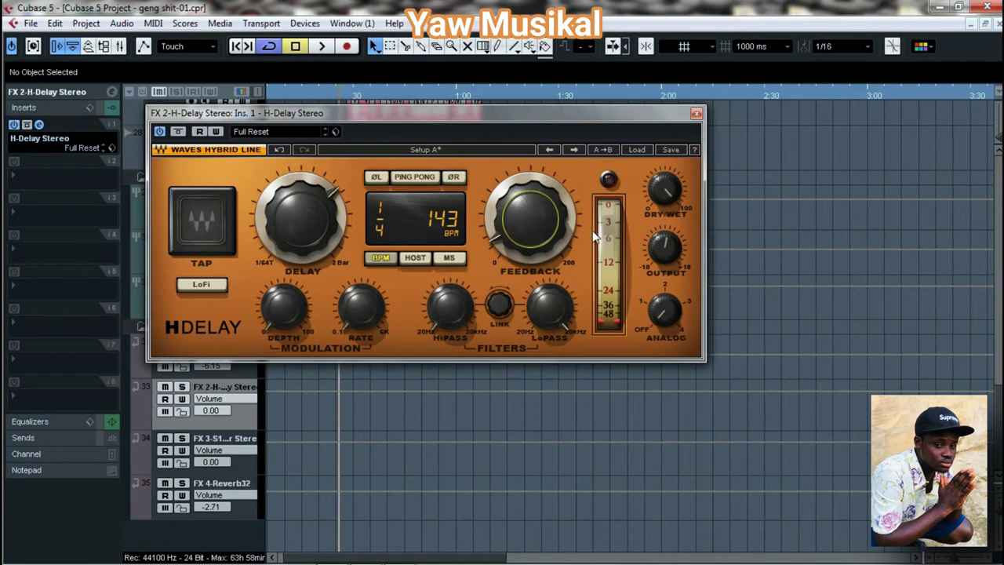
pyautogui.moveTo(667, 185); pyautogui.dragTo(690, 184)
pyautogui.moveTo(664, 244); pyautogui.dragTo(665, 267)
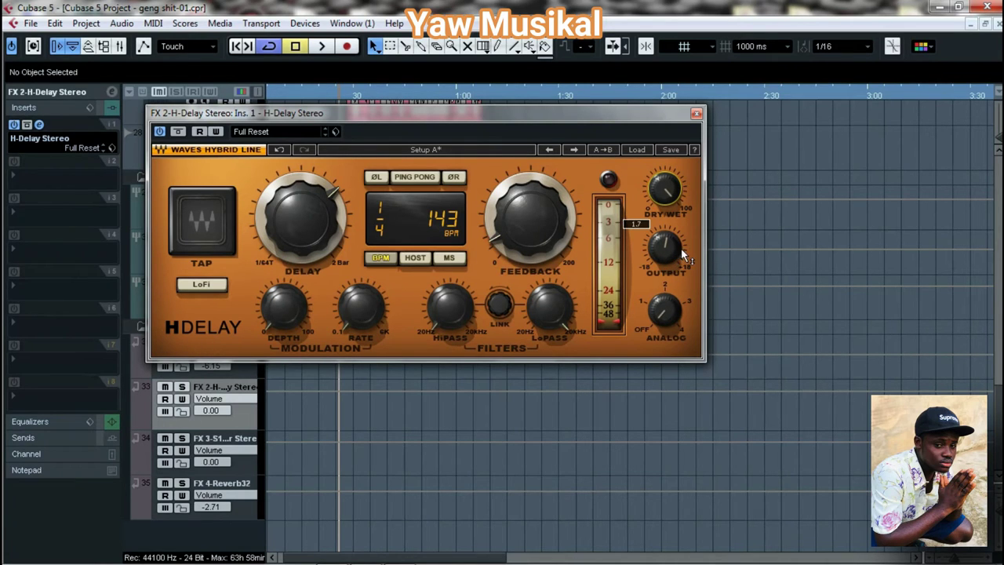
pyautogui.click(671, 307)
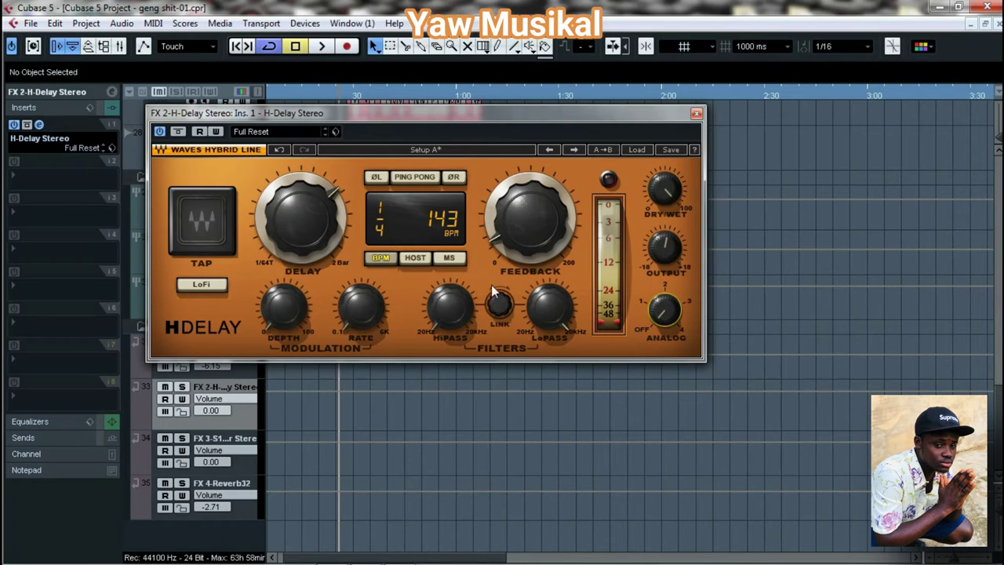
pyautogui.click(696, 114)
# Step: Select FX 3, inspect the gain, width, asymmetry and rotation controls of its S1 Imager Stereo, and close the effect
pyautogui.click(232, 436)
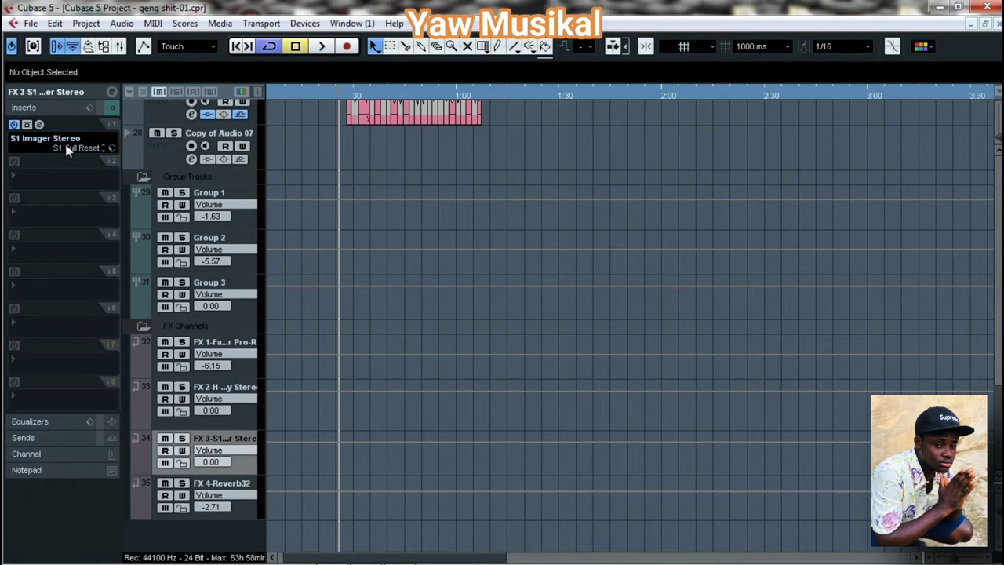
pyautogui.click(39, 125)
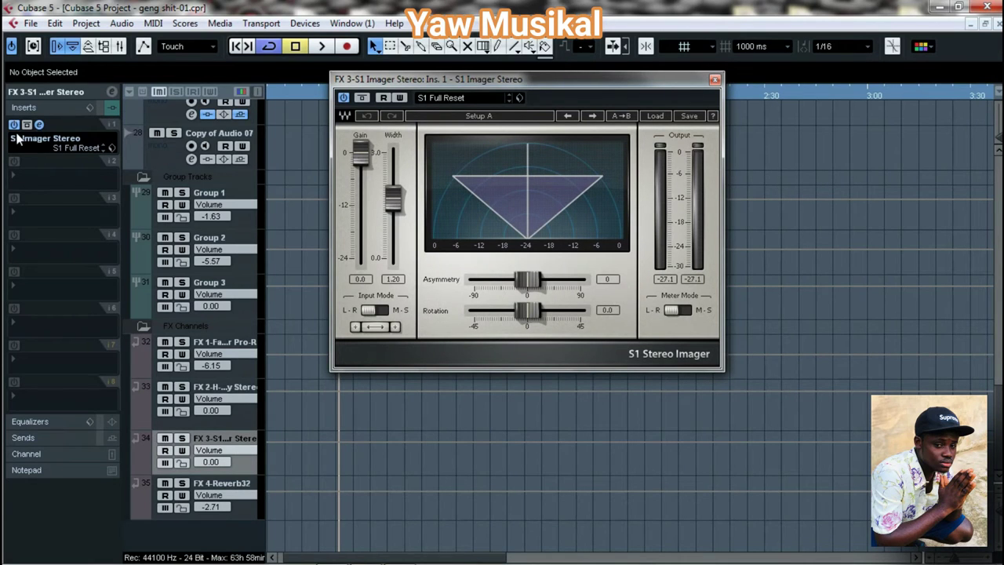
pyautogui.click(39, 126)
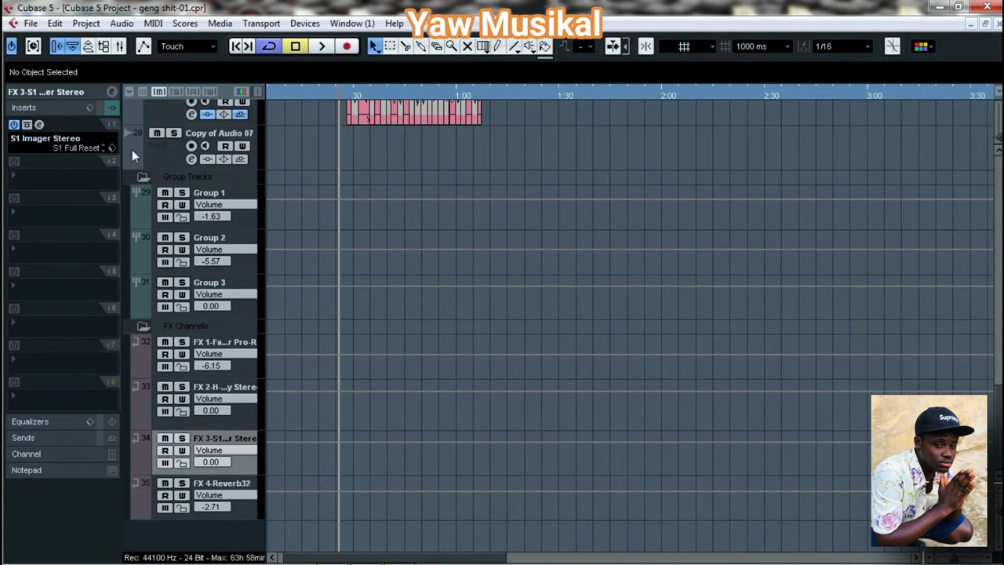
# Step: Compare the insert chains of Group 1, Group 2 and FX 4
pyautogui.click(224, 195)
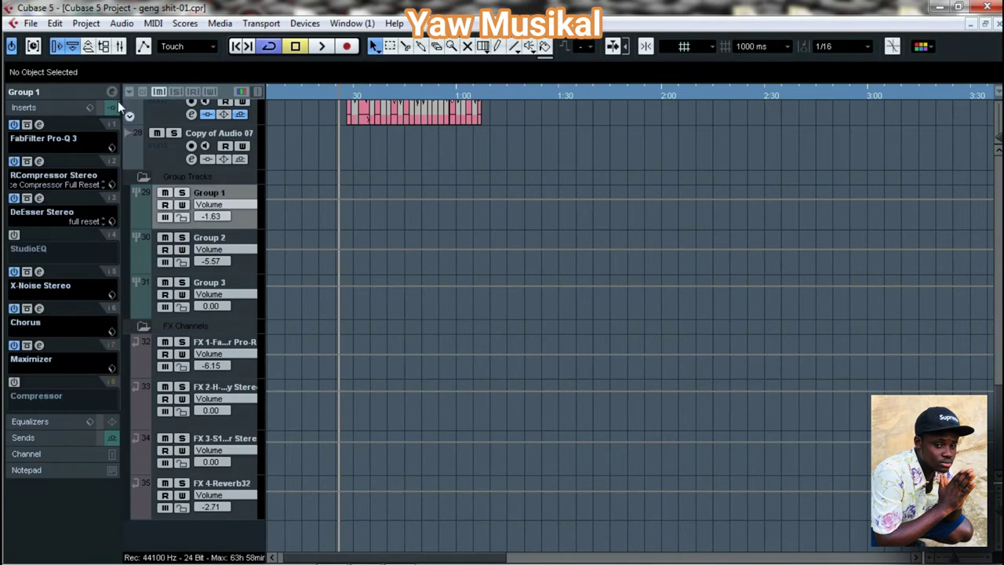
pyautogui.click(211, 237)
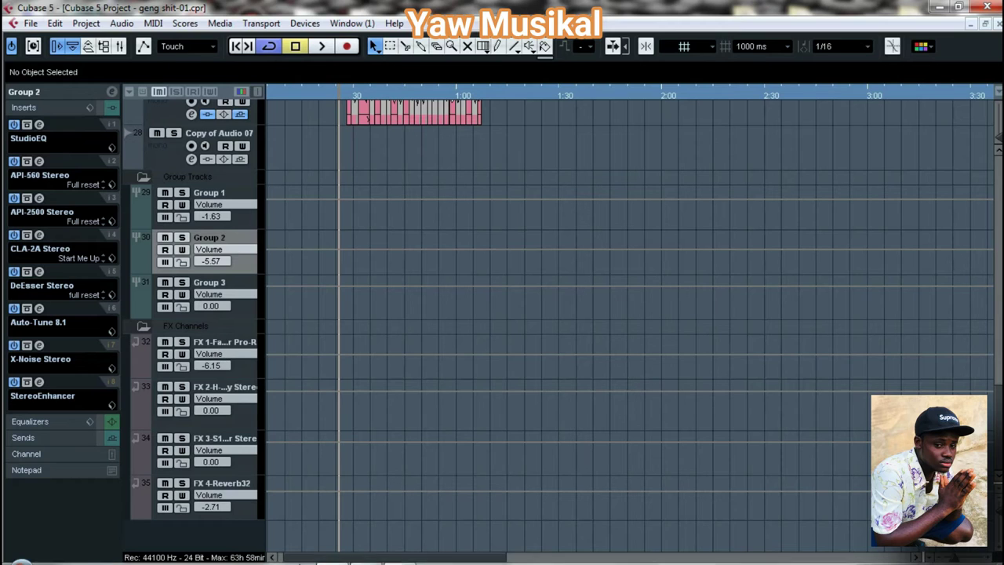
pyautogui.click(237, 483)
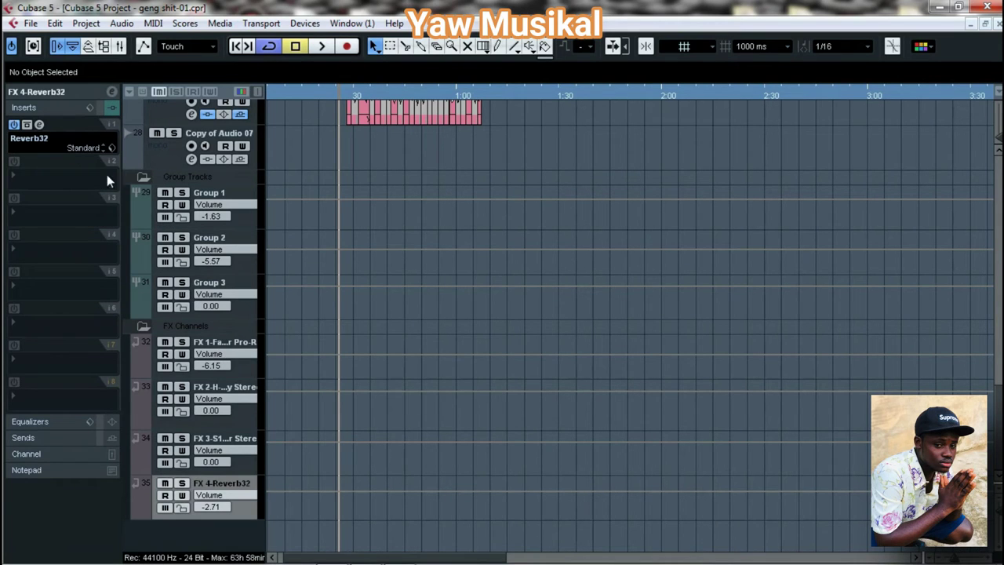
# Step: Open Group 1's channel settings, inspect its inserts, sends and output routing, and close the settings
pyautogui.scroll(5, 627, 314)
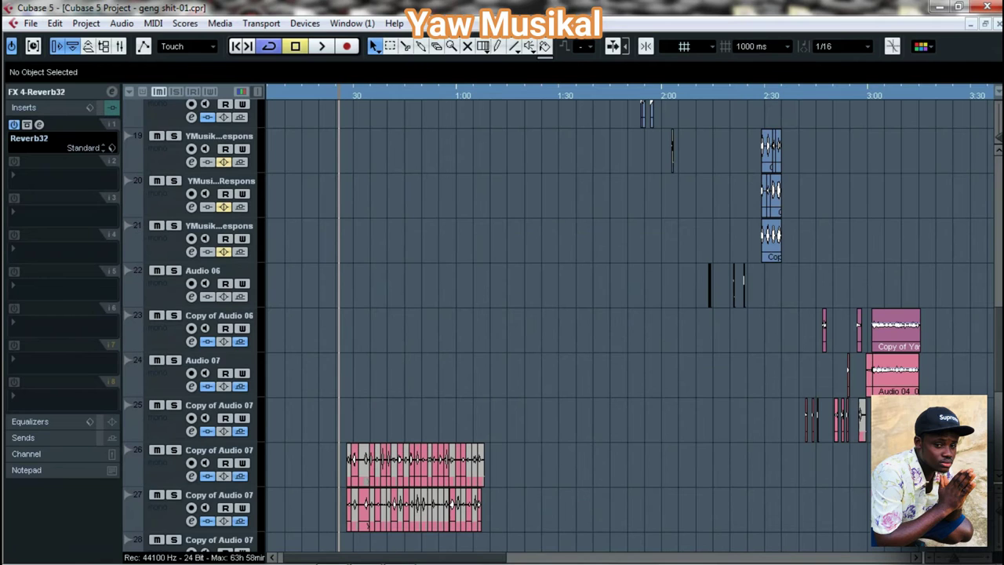
pyautogui.scroll(5, 563, 325)
pyautogui.scroll(-6, 563, 325)
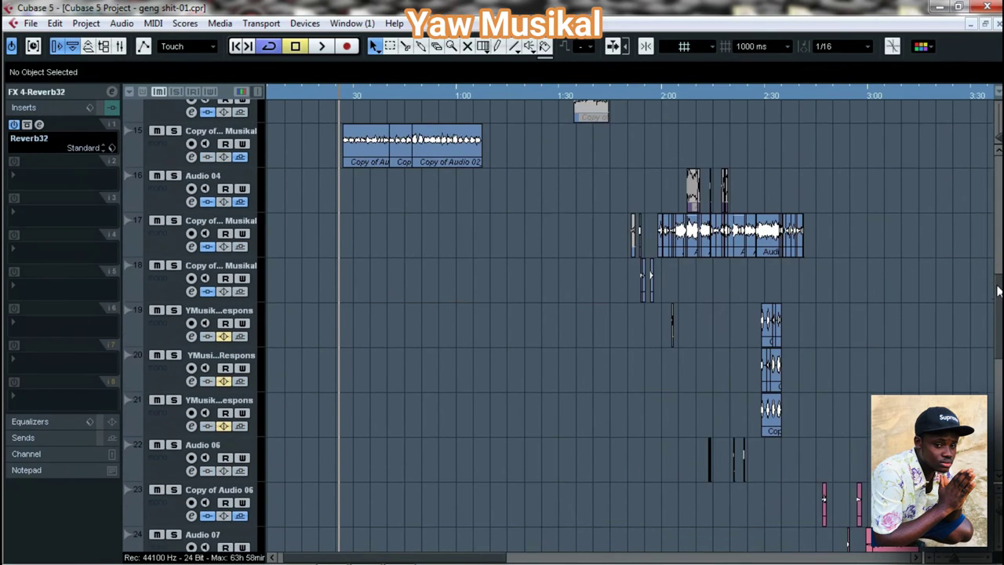
pyautogui.scroll(-5, 709, 317)
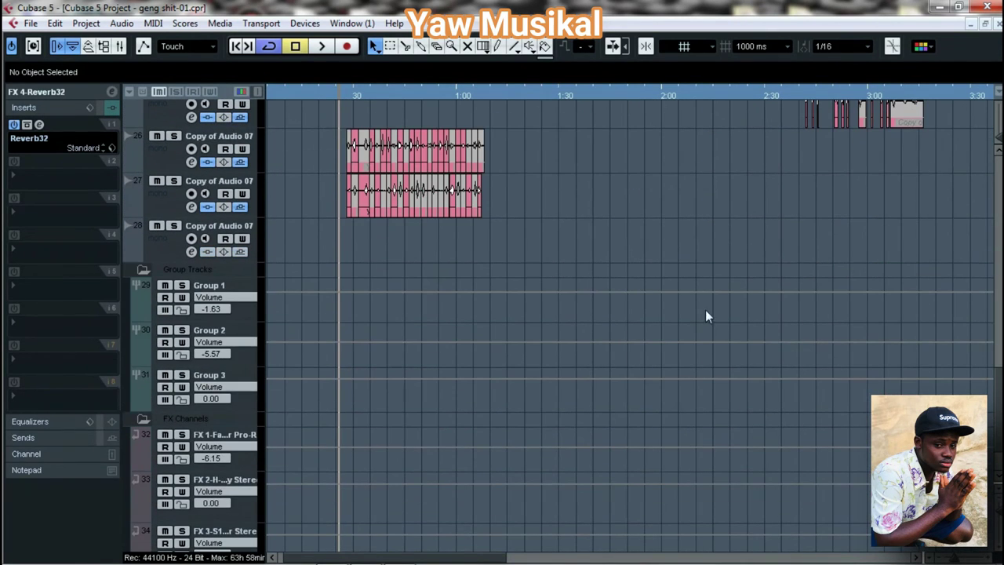
pyautogui.click(223, 287)
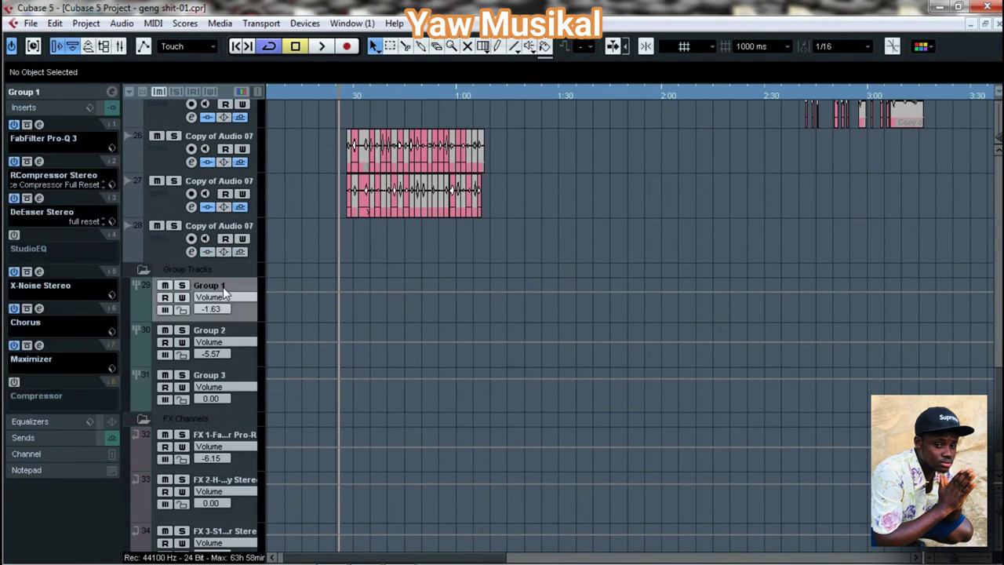
pyautogui.click(112, 92)
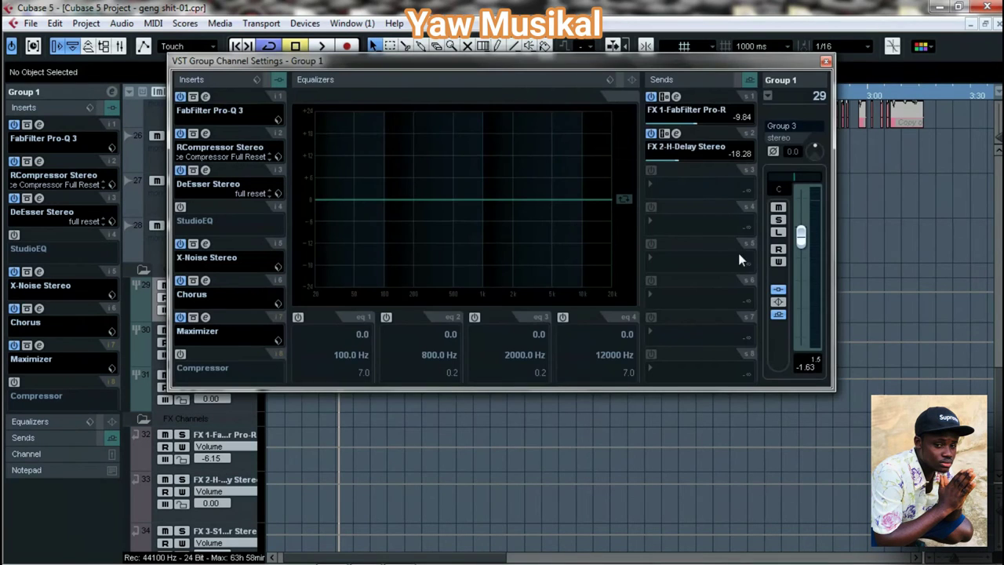
pyautogui.click(826, 62)
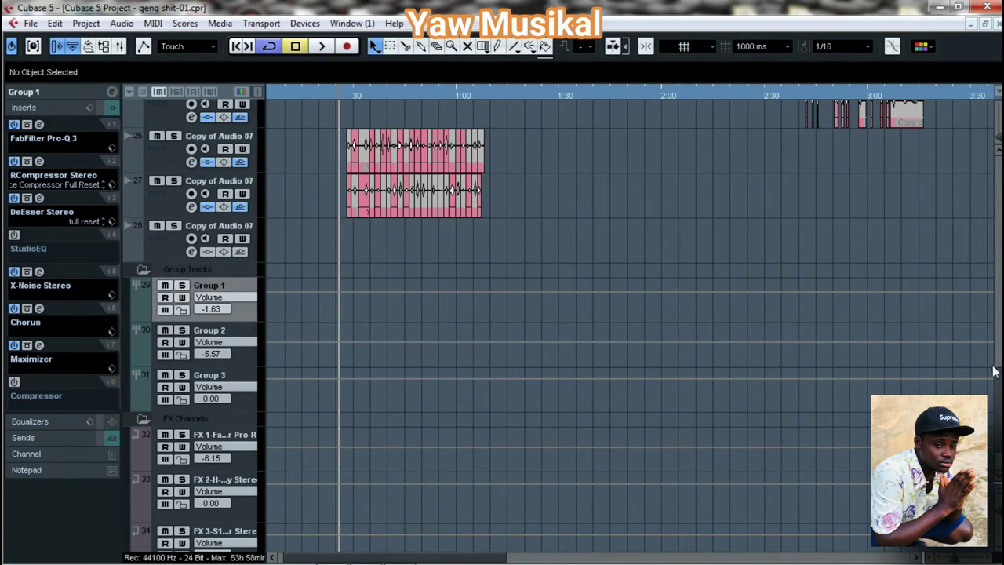
# Step: Start playback and solo the vocal on track 15 to listen to it alone
pyautogui.scroll(8, 994, 370)
pyautogui.scroll(8, 563, 325)
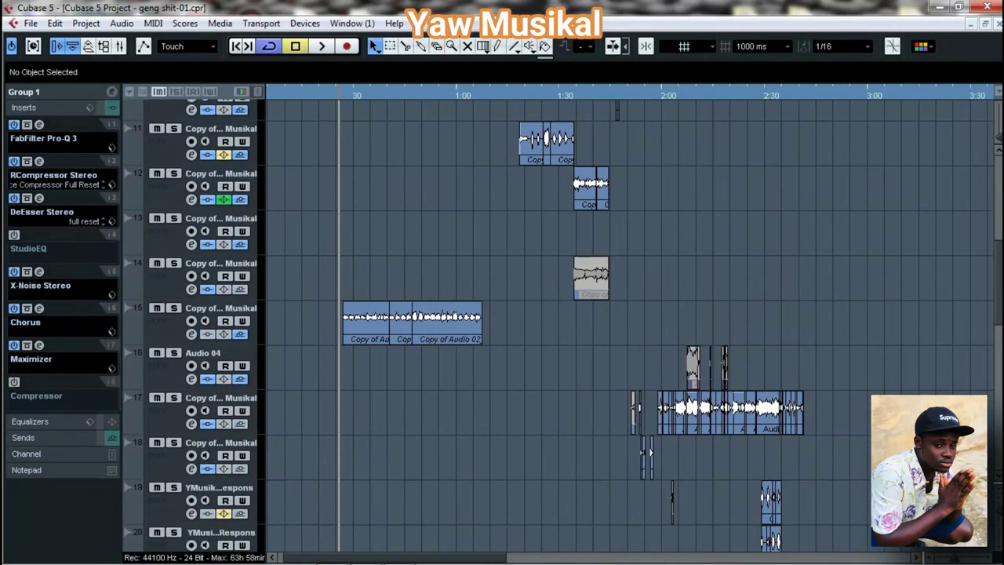
pyautogui.scroll(-5, 421, 308)
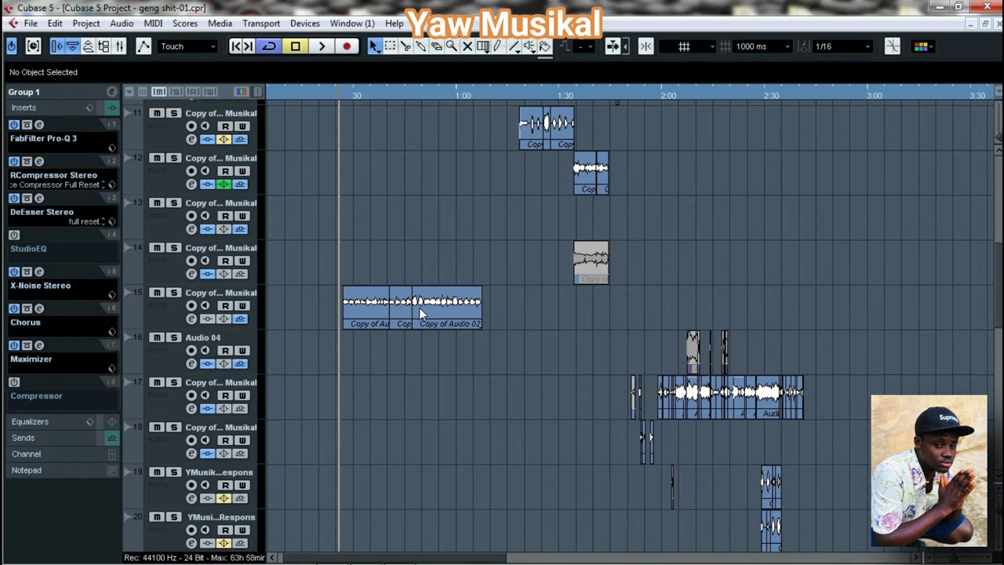
pyautogui.click(327, 50)
pyautogui.click(173, 293)
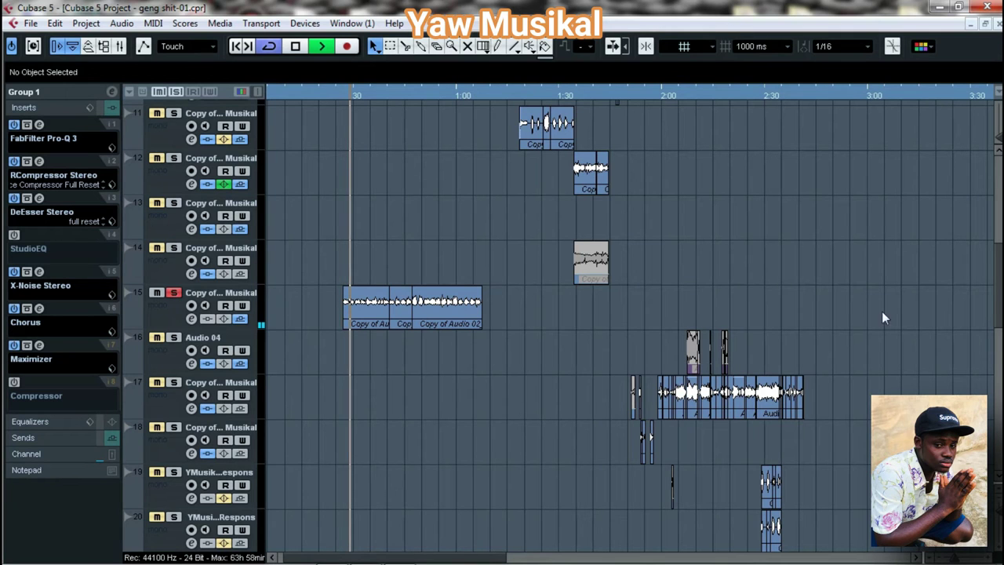
# Step: Continue playback from about 1:15, solo track 11 instead of track 15, and briefly solo track 9 alongside it
pyautogui.moveTo(1000, 289); pyautogui.dragTo(1002, 254)
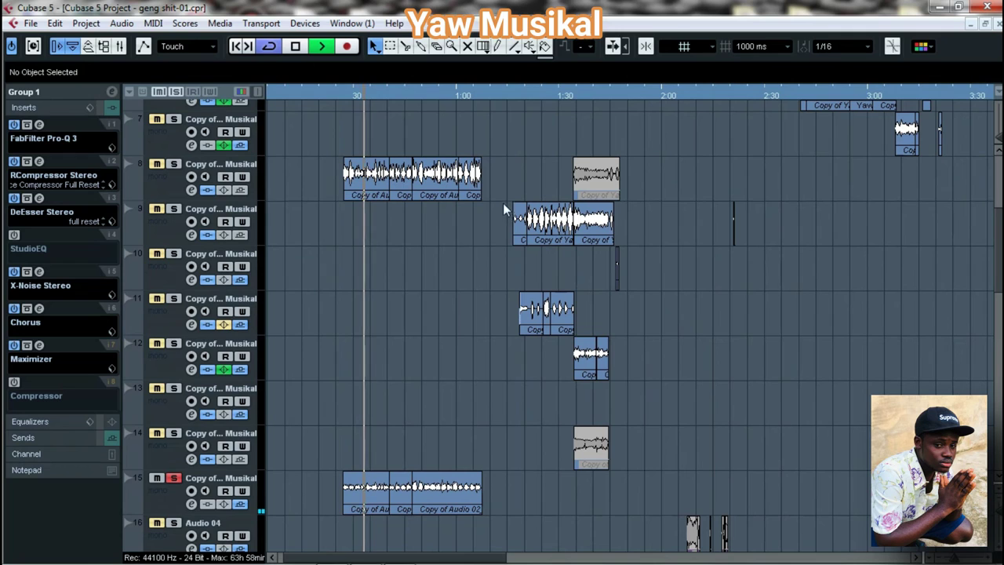
pyautogui.click(514, 96)
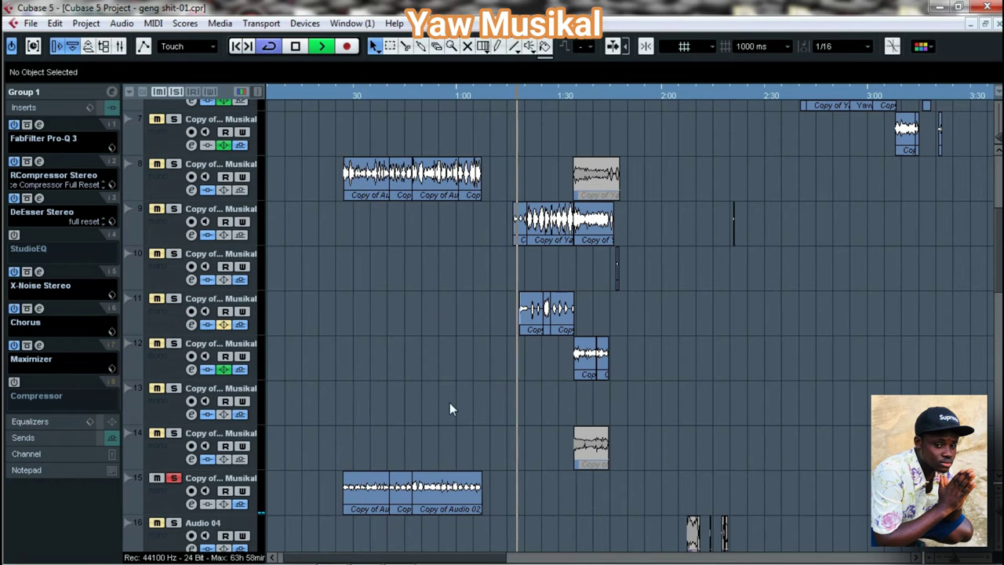
pyautogui.click(173, 299)
pyautogui.click(173, 479)
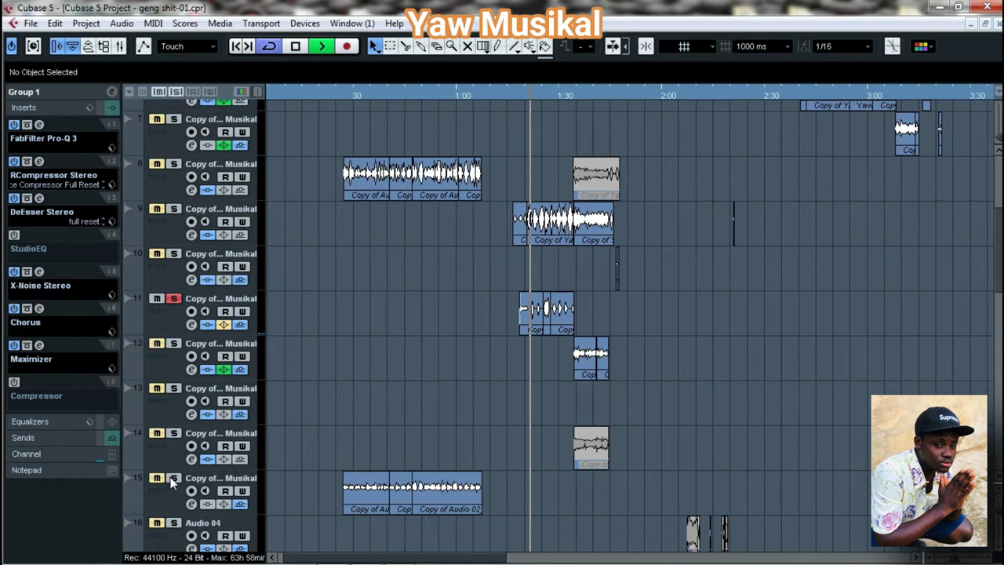
pyautogui.click(173, 209)
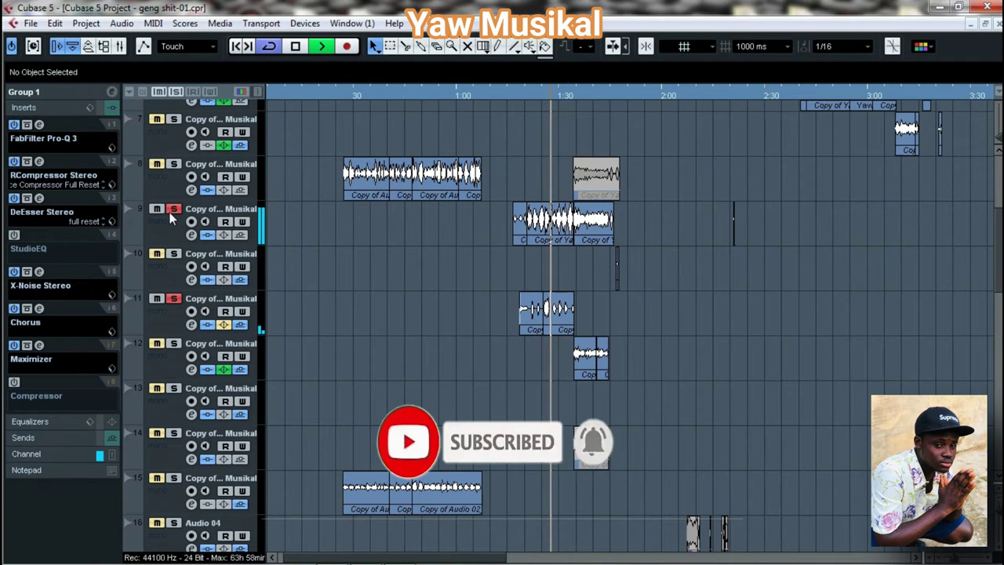
pyautogui.click(172, 212)
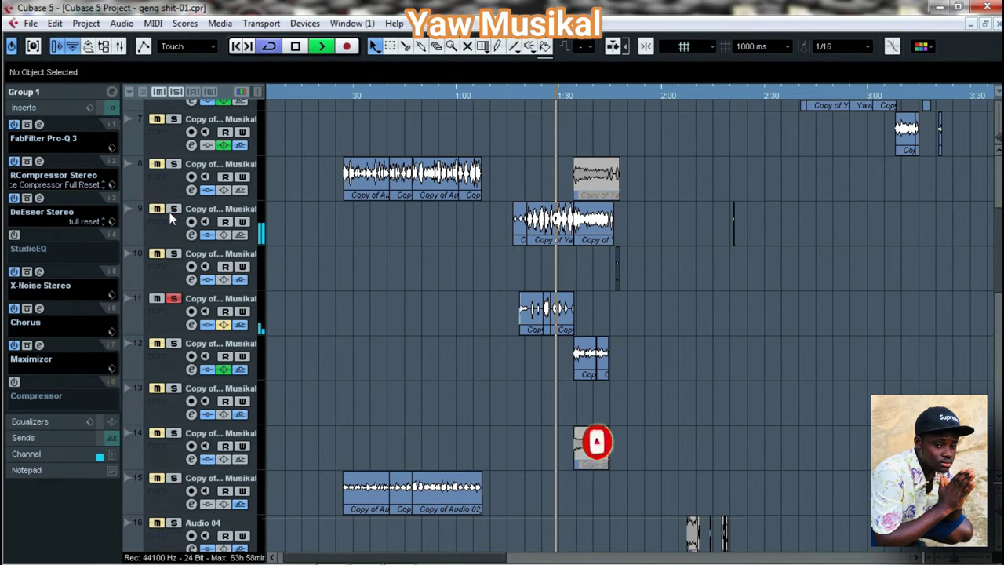
# Step: Select track 11 and show its basic track settings to check its pan and output routing
pyautogui.click(166, 272)
pyautogui.click(166, 323)
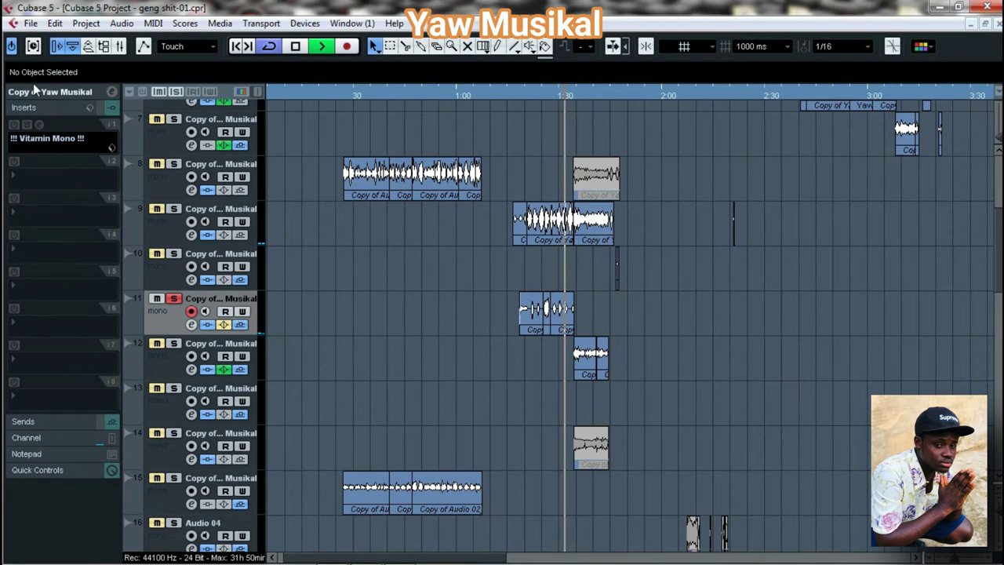
pyautogui.click(62, 96)
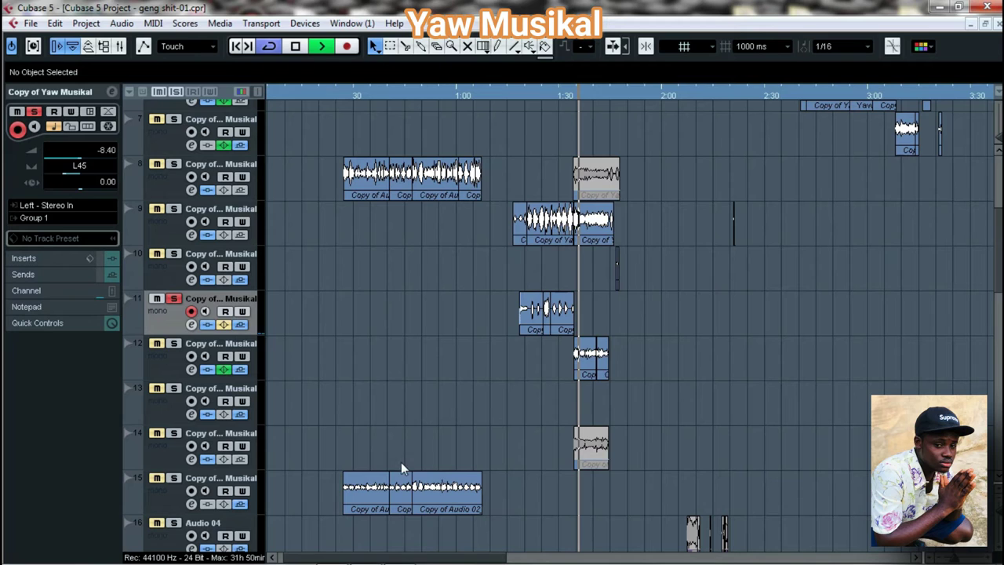
# Step: Restart playback just before the first vocal clips, solo track 15, and set its output routing to Group 2
pyautogui.click(335, 95)
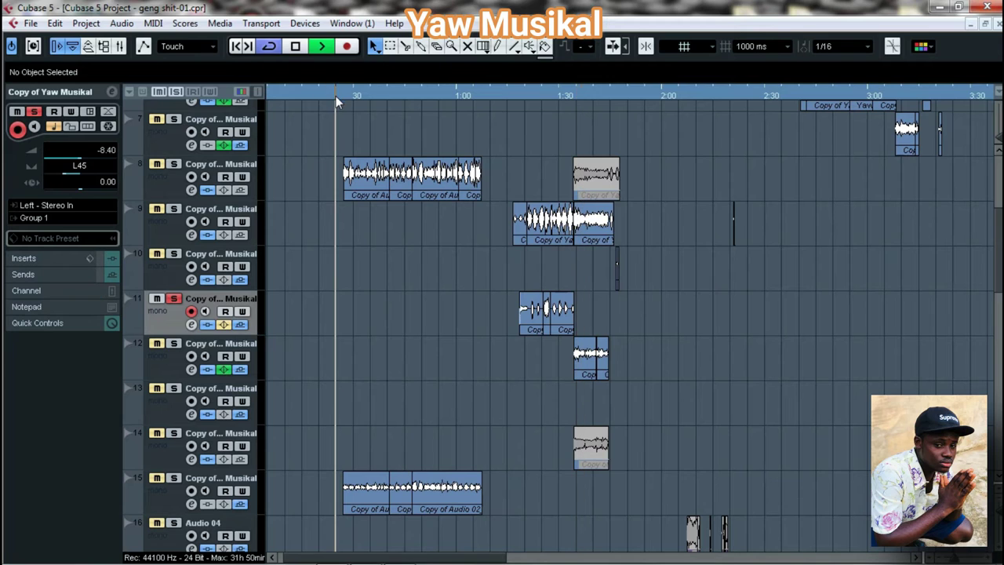
pyautogui.click(169, 494)
pyautogui.click(54, 219)
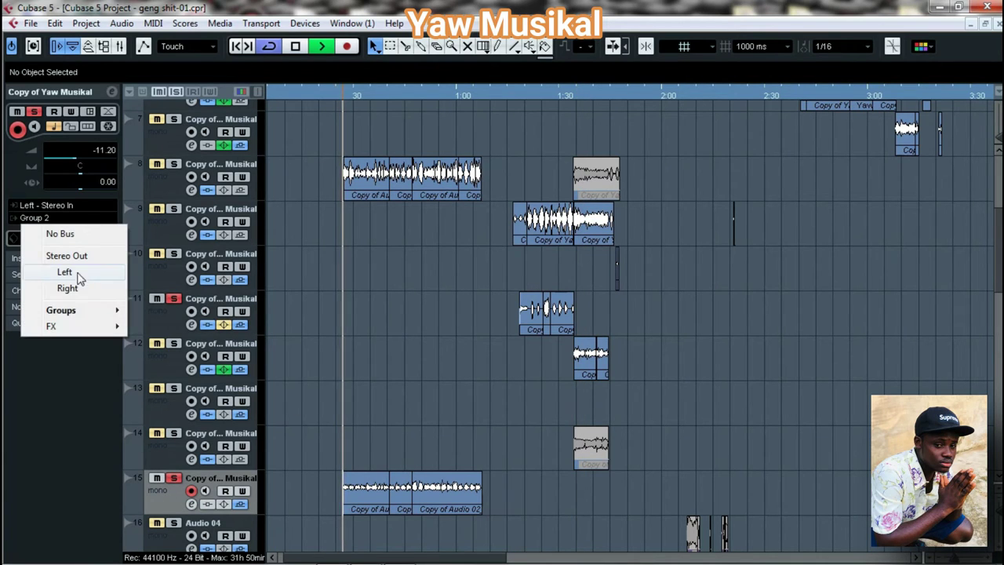
pyautogui.moveTo(74, 310)
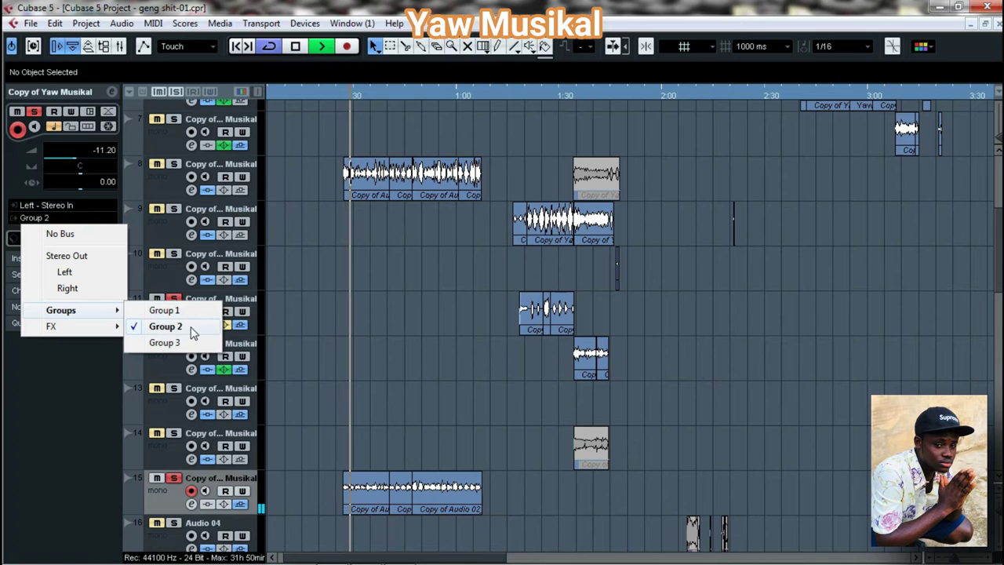
pyautogui.click(171, 328)
# Step: Select Group 2 to view its insert chain while the soloed vocal plays, and stop playback
pyautogui.scroll(-15, 337, 321)
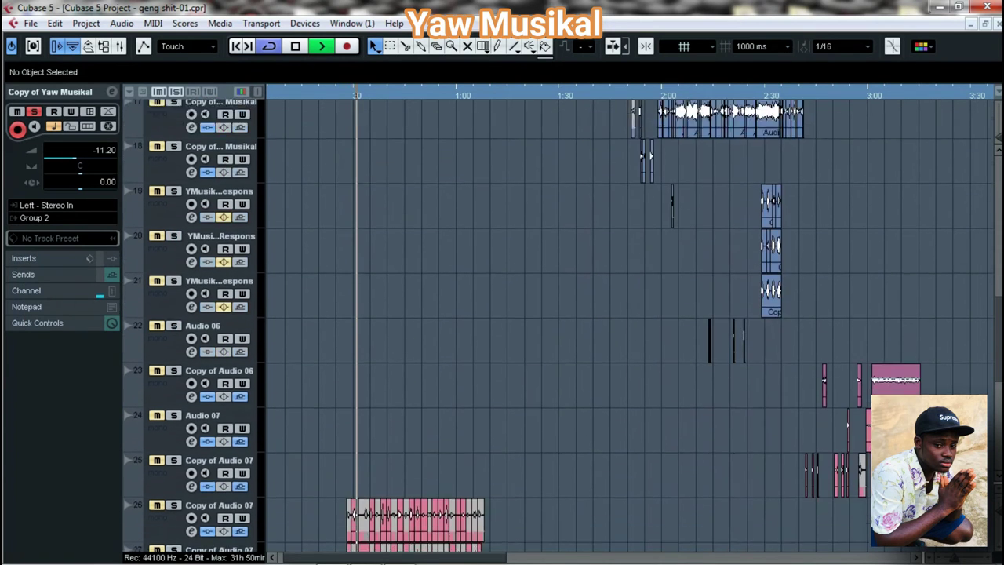
pyautogui.click(243, 328)
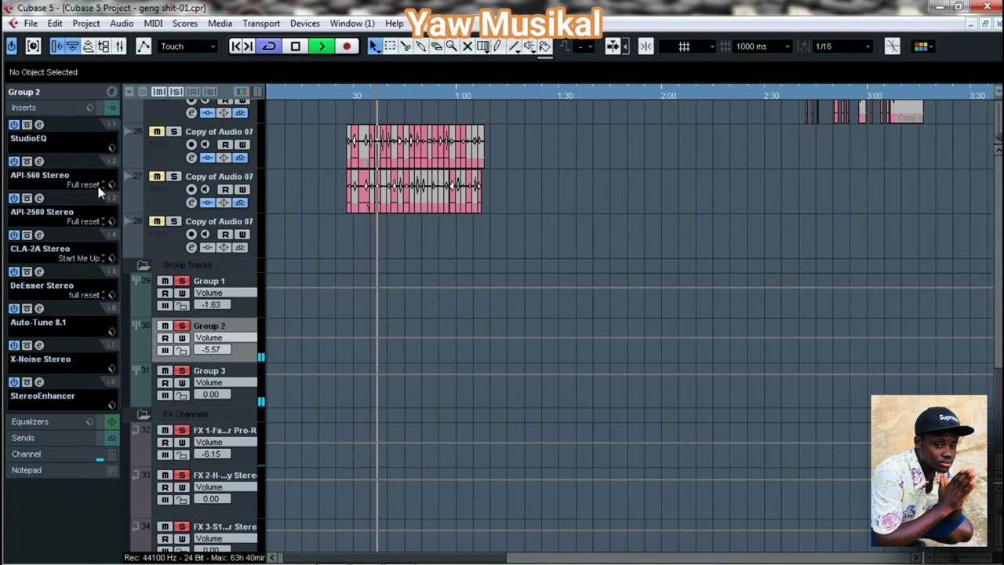
pyautogui.press('space')
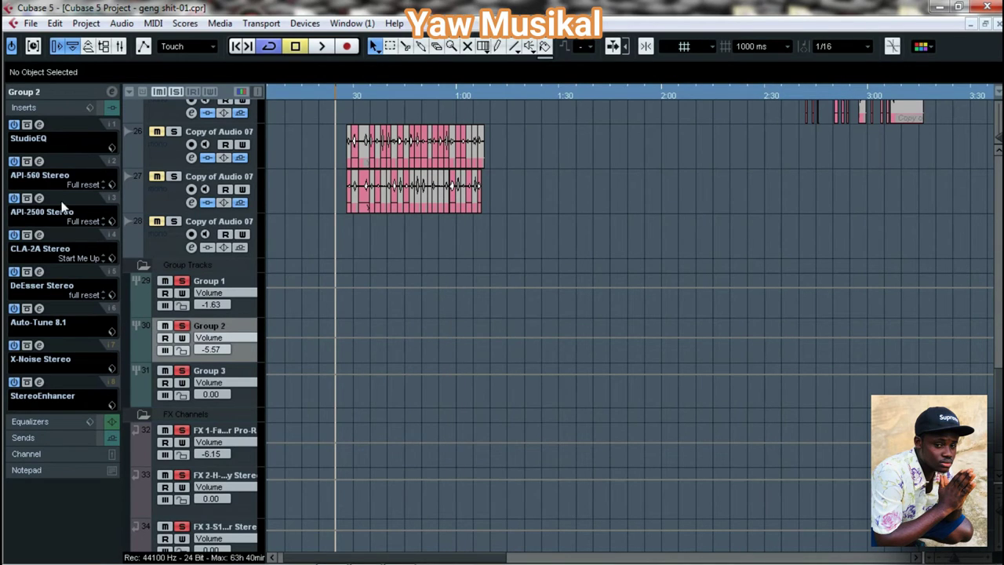
# Step: Inspect the StudioEQ curve and band 4 settings on Group 2's first insert and close the equalizer
pyautogui.click(40, 141)
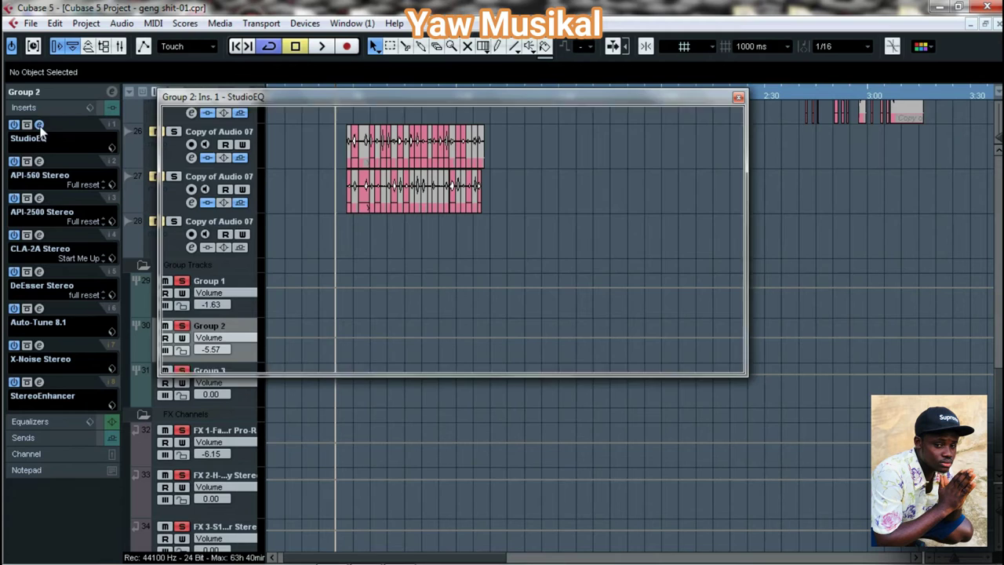
pyautogui.moveTo(279, 110); pyautogui.dragTo(241, 100)
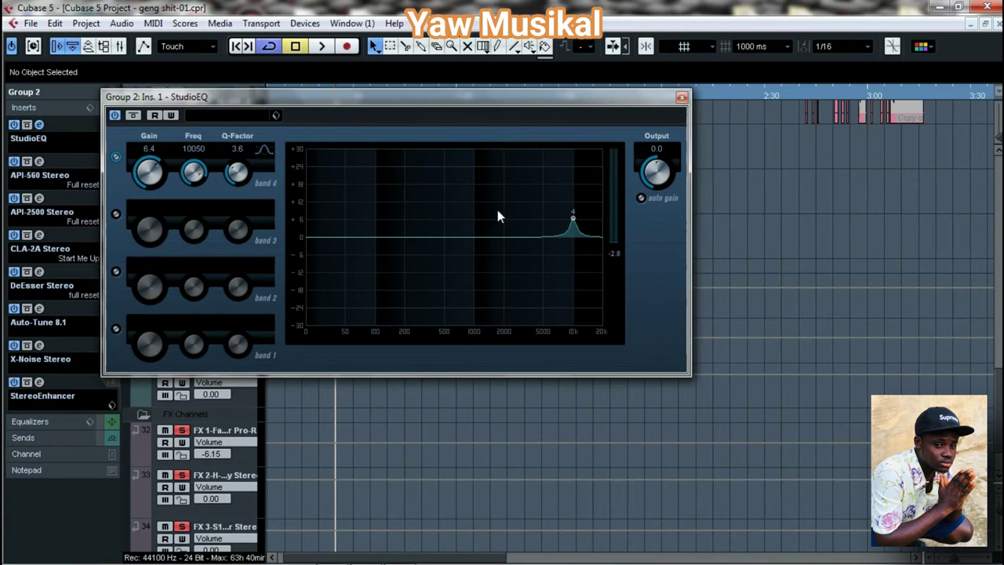
pyautogui.click(682, 98)
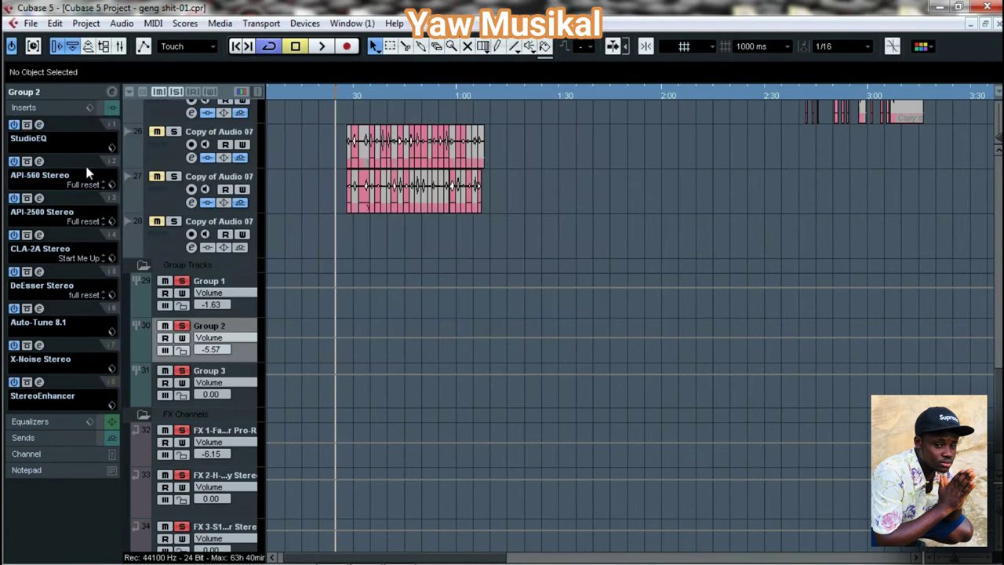
# Step: Inspect the frequency band sliders and output of the API-560 Stereo on Group 2's second insert, and close it
pyautogui.click(36, 163)
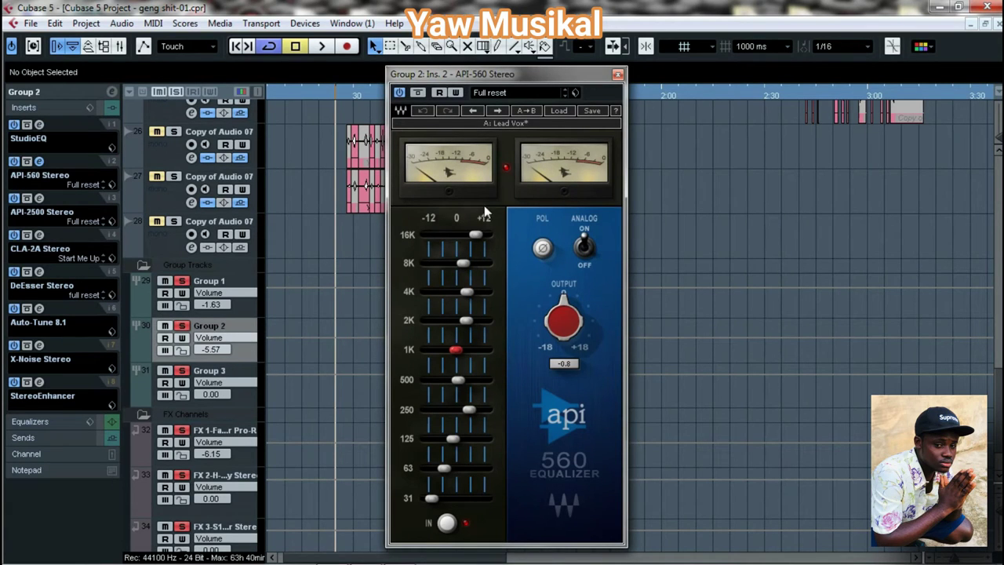
pyautogui.moveTo(513, 76); pyautogui.dragTo(502, 27)
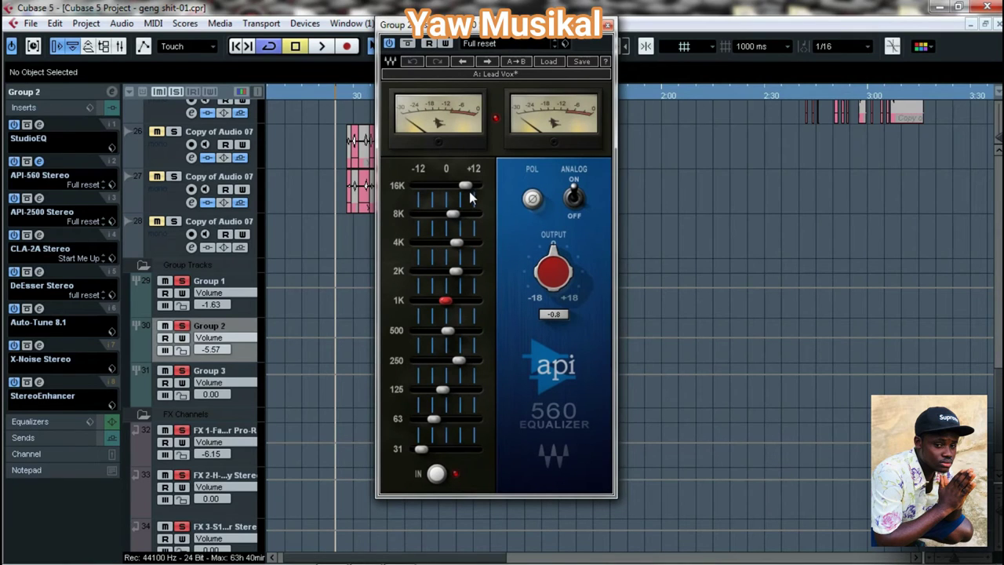
pyautogui.click(608, 27)
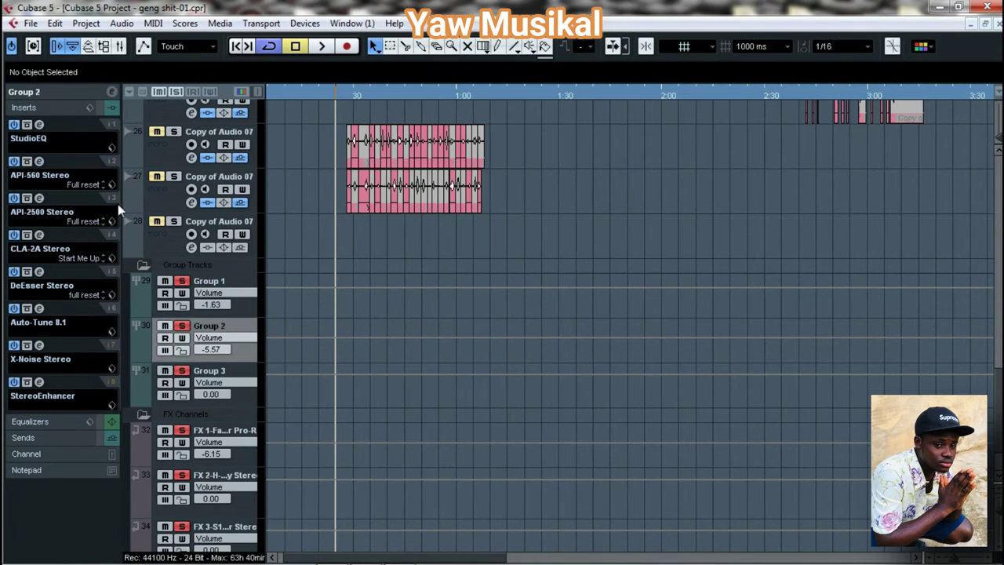
# Step: Inspect the compressor, tone and link settings of the API-2500 Stereo on Group 2's third insert, and close it
pyautogui.click(39, 200)
pyautogui.moveTo(380, 137); pyautogui.dragTo(335, 102)
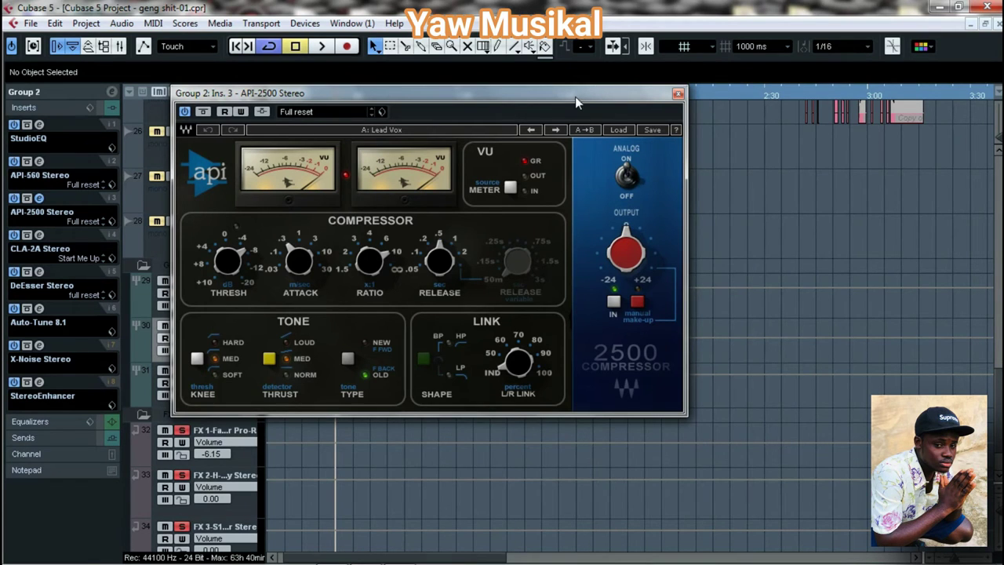
pyautogui.moveTo(575, 97); pyautogui.dragTo(598, 78)
pyautogui.moveTo(397, 258)
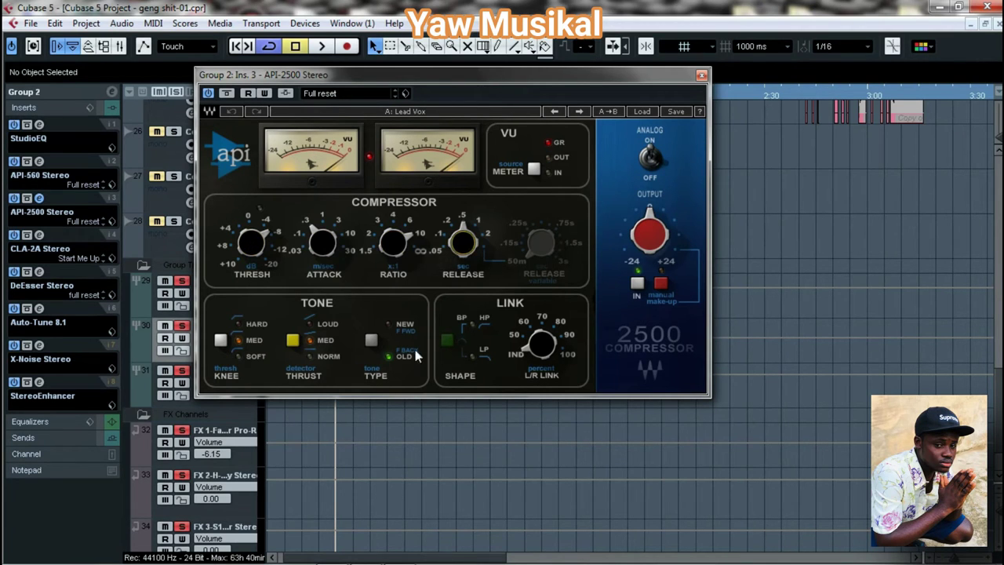
pyautogui.click(702, 76)
# Step: Switch the analog option to OFF in the CLA-2A Stereo on Group 2's fourth insert, check the Peak Reduction knob, and close it
pyautogui.click(39, 235)
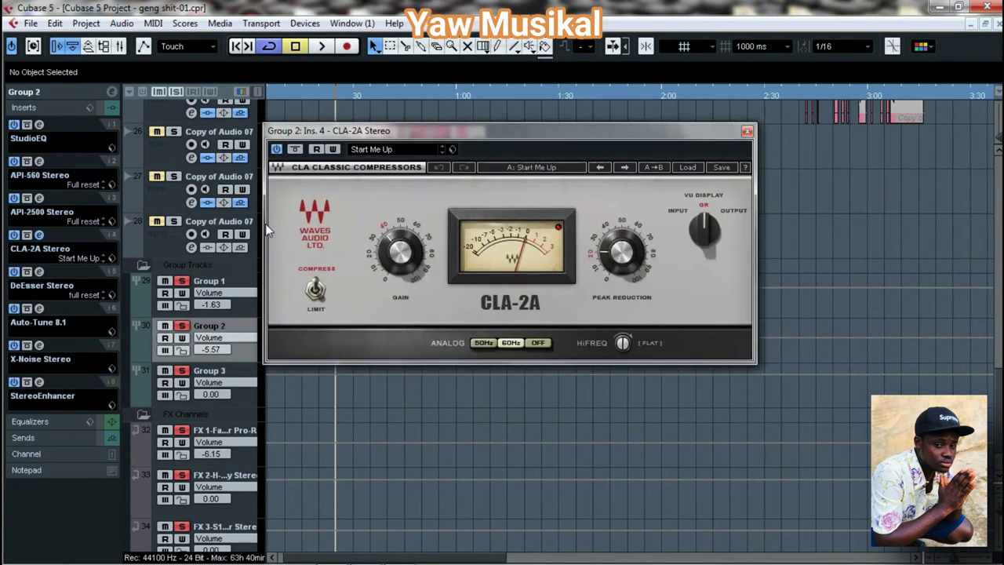
pyautogui.moveTo(409, 144); pyautogui.dragTo(319, 121)
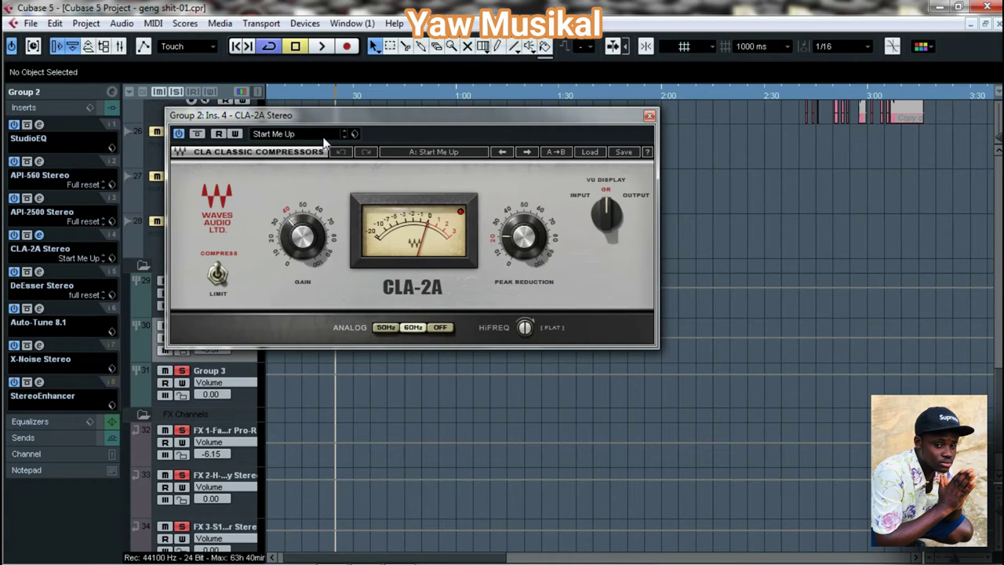
pyautogui.moveTo(327, 128); pyautogui.dragTo(336, 122)
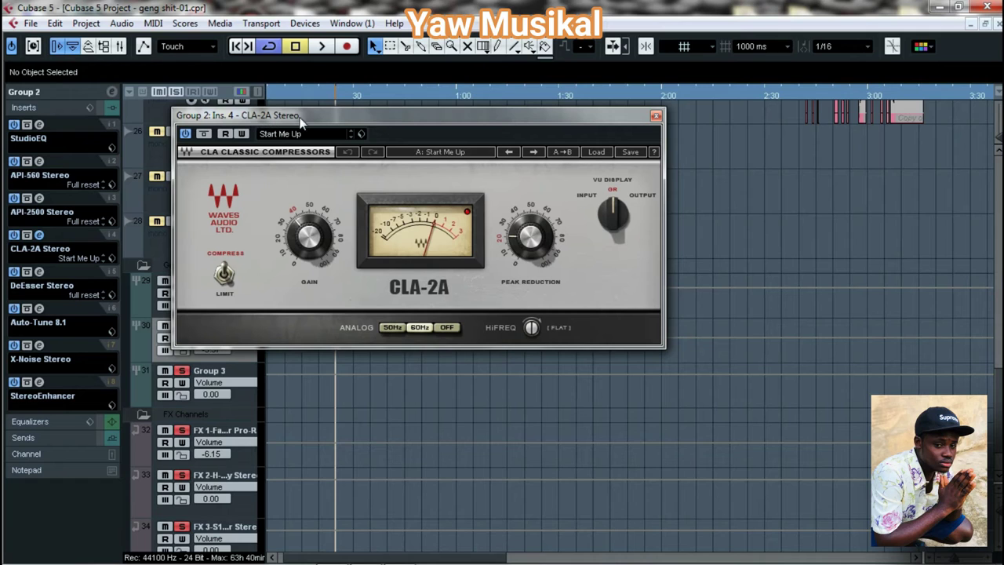
pyautogui.click(447, 329)
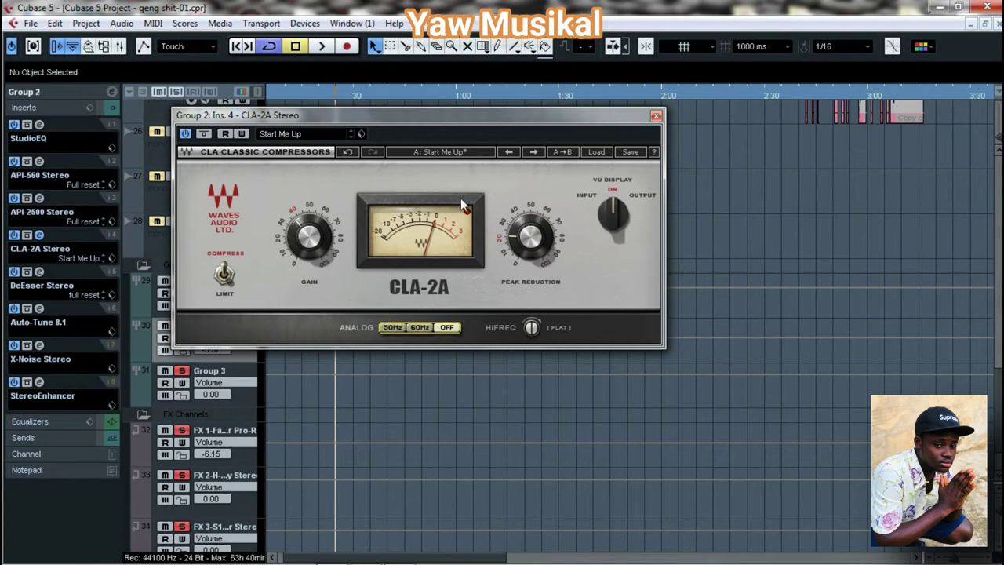
pyautogui.click(540, 244)
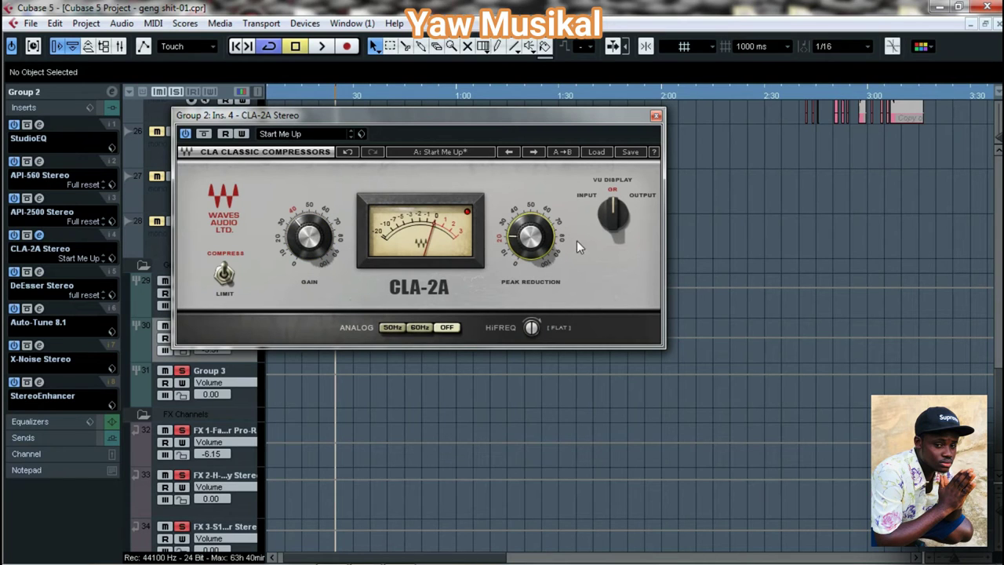
pyautogui.click(656, 116)
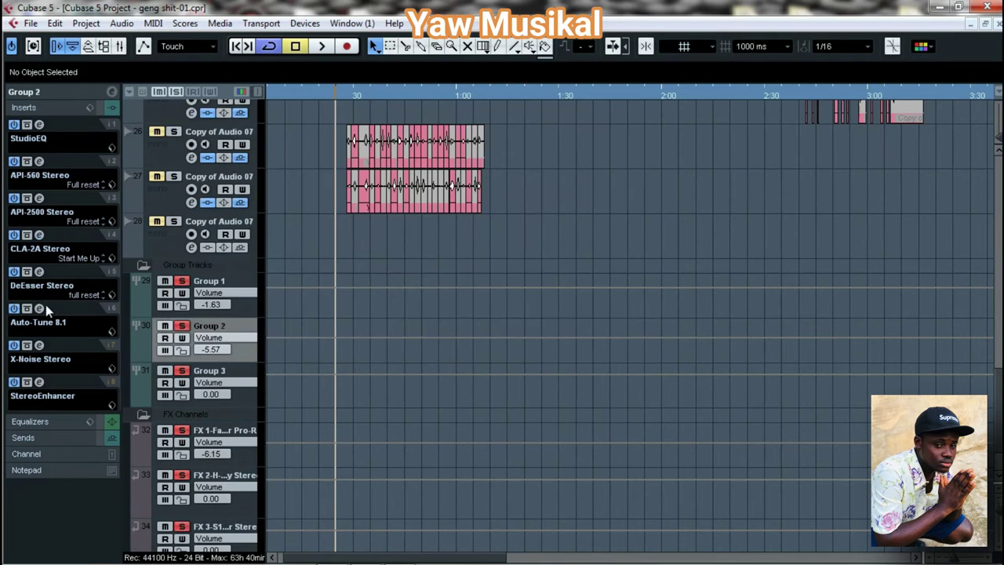
# Step: Check the DeEsser on Group 2's fifth insert, and set the Correction Style to 48 in Auto-Tune 8.1 on the sixth
pyautogui.click(39, 271)
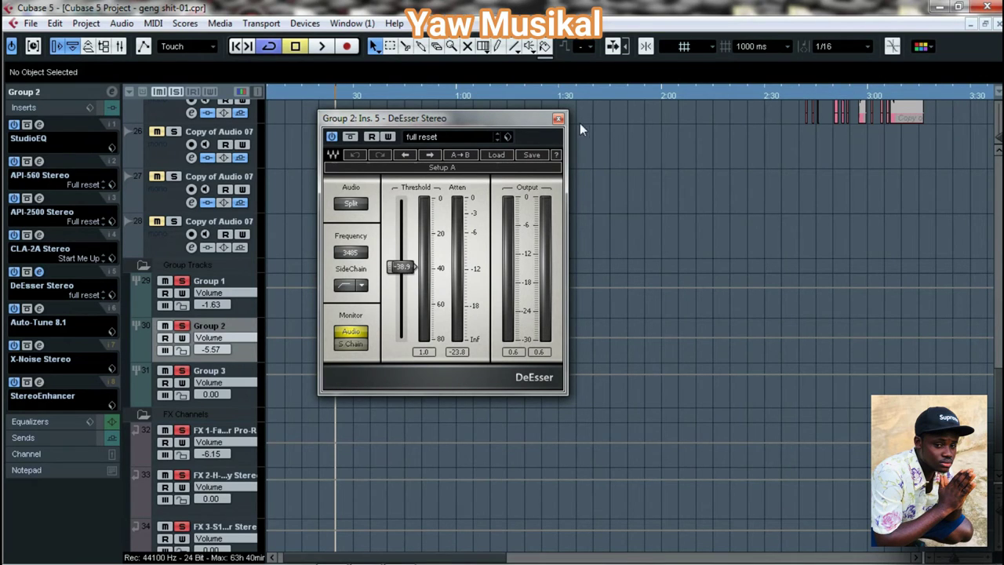
pyautogui.click(558, 118)
pyautogui.click(43, 308)
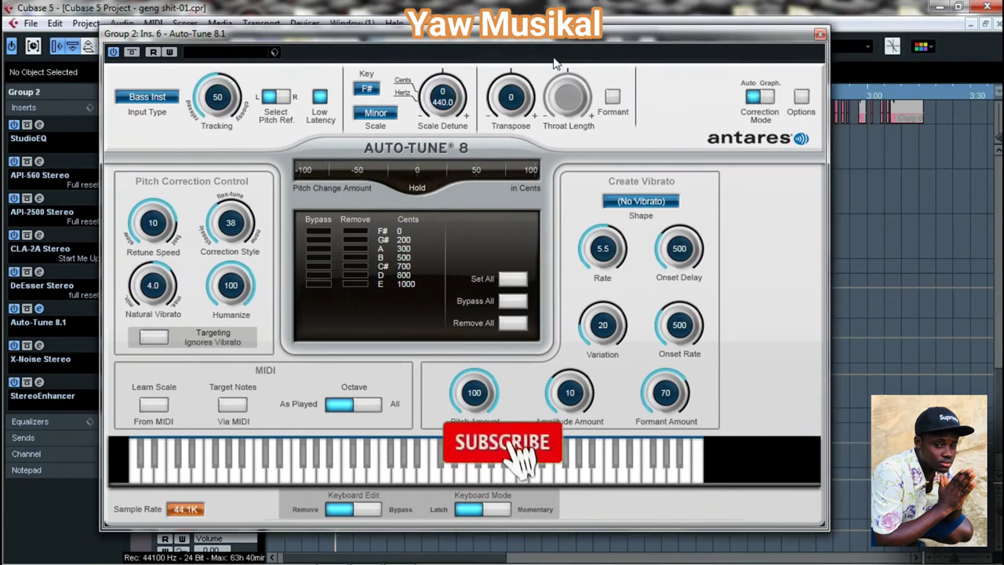
pyautogui.moveTo(234, 207); pyautogui.dragTo(241, 211)
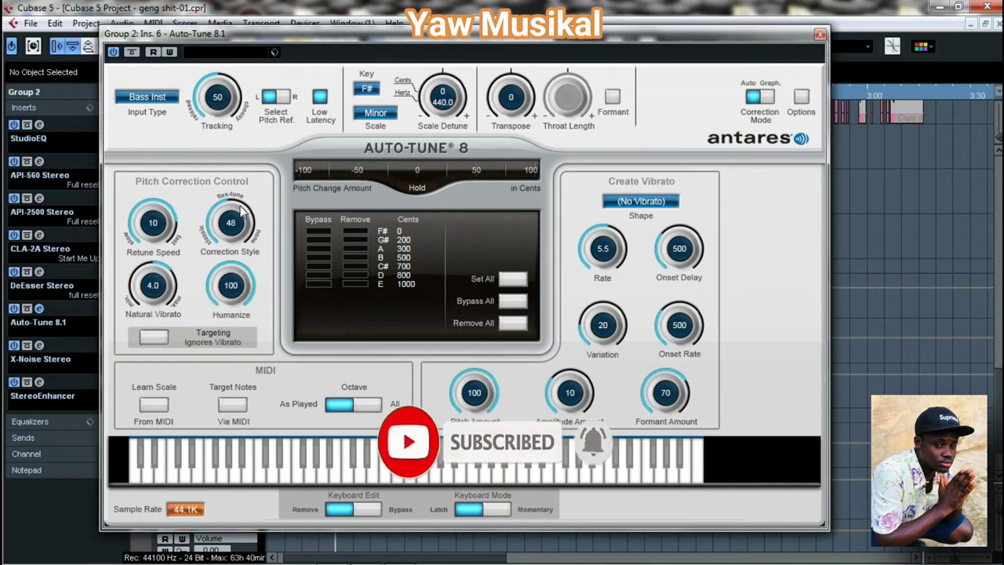
pyautogui.click(819, 35)
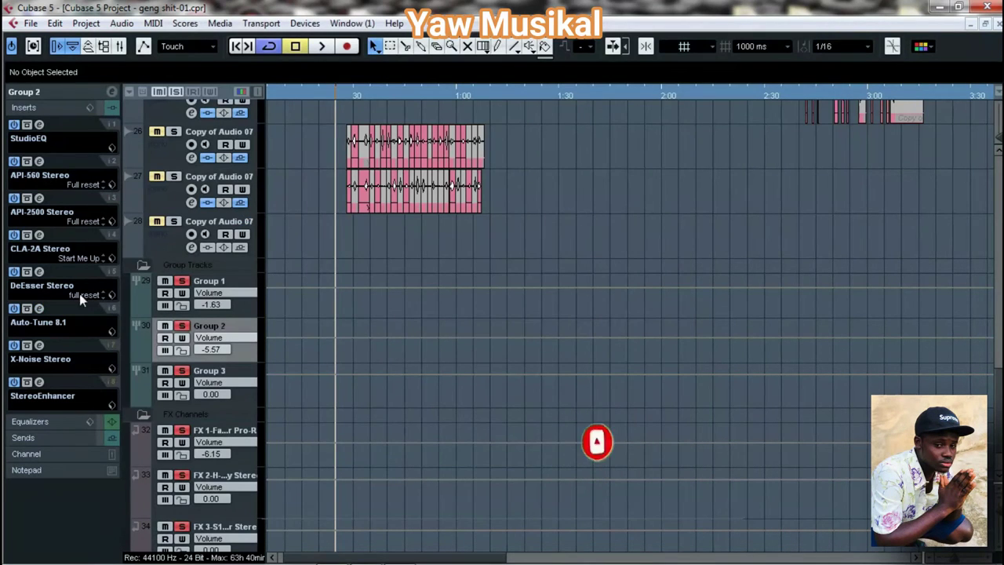
# Step: Set the noise reduction to 14 in the X-Noise Stereo on Group 2's seventh insert, and close it
pyautogui.click(39, 308)
pyautogui.click(39, 309)
pyautogui.click(41, 343)
pyautogui.moveTo(462, 162); pyautogui.dragTo(459, 76)
pyautogui.moveTo(306, 249); pyautogui.dragTo(307, 244)
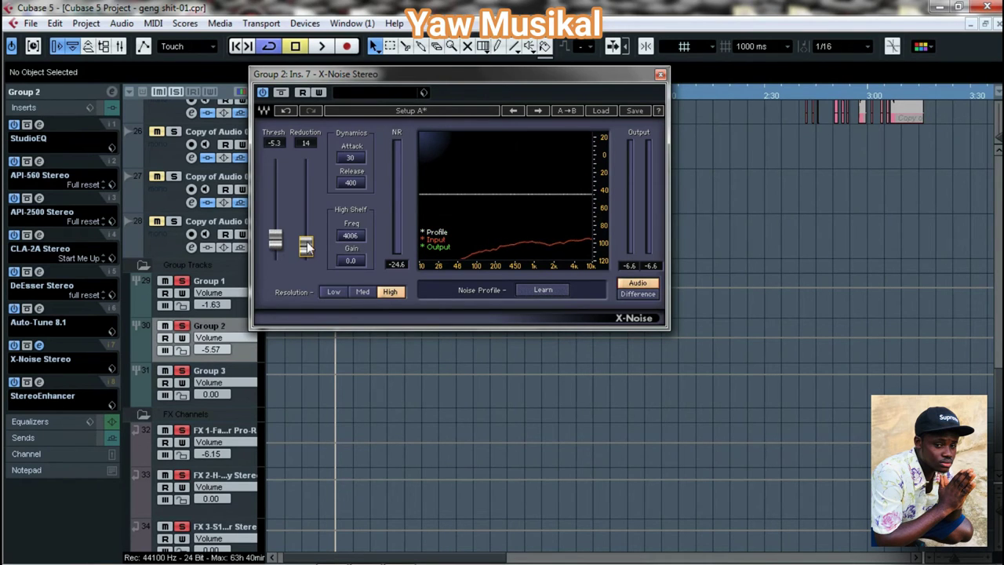
pyautogui.click(660, 74)
# Step: Inspect the Width setting of the StereoEnhancer on Group 2's eighth insert, and close it
pyautogui.click(43, 382)
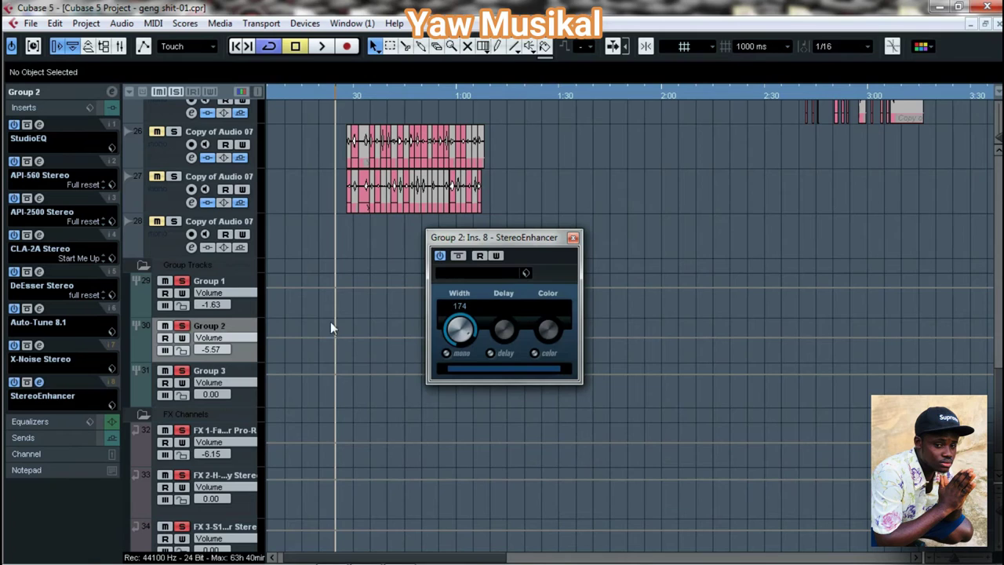
pyautogui.moveTo(499, 244); pyautogui.dragTo(483, 203)
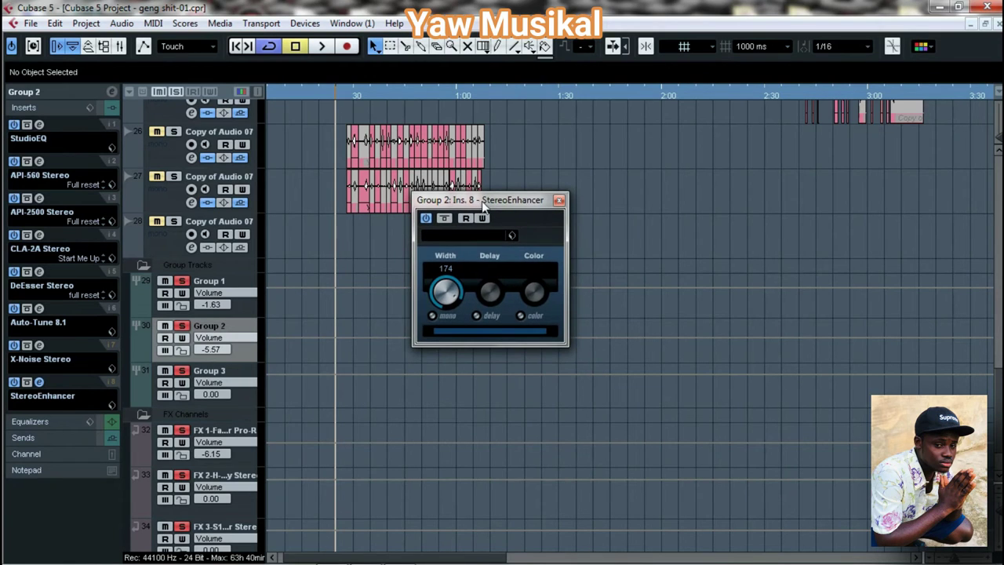
pyautogui.click(559, 200)
# Step: Point out the vocal clips on tracks 3 to 5 by selecting them together, and select the clips on track 15
pyautogui.click(1000, 290)
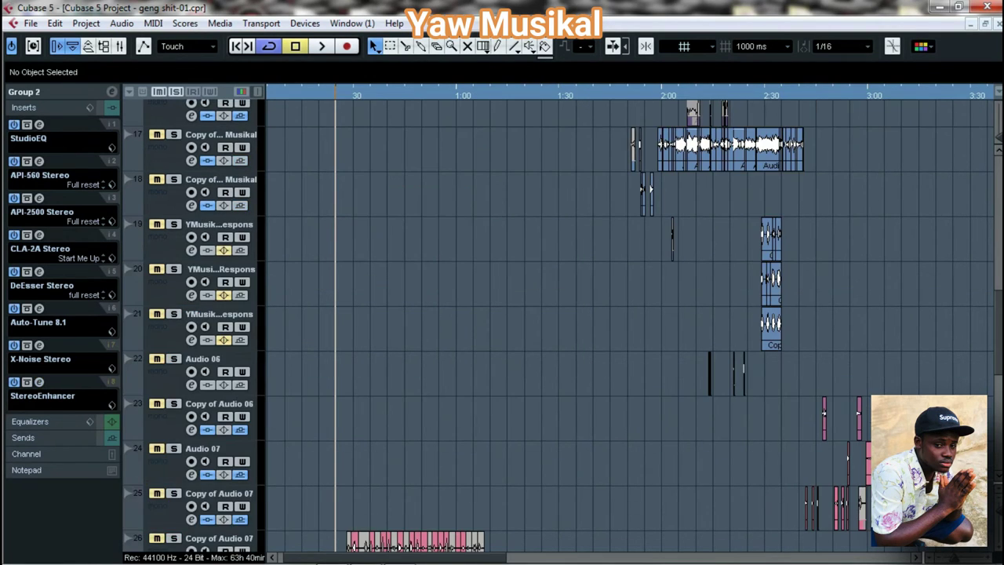
pyautogui.click(1000, 233)
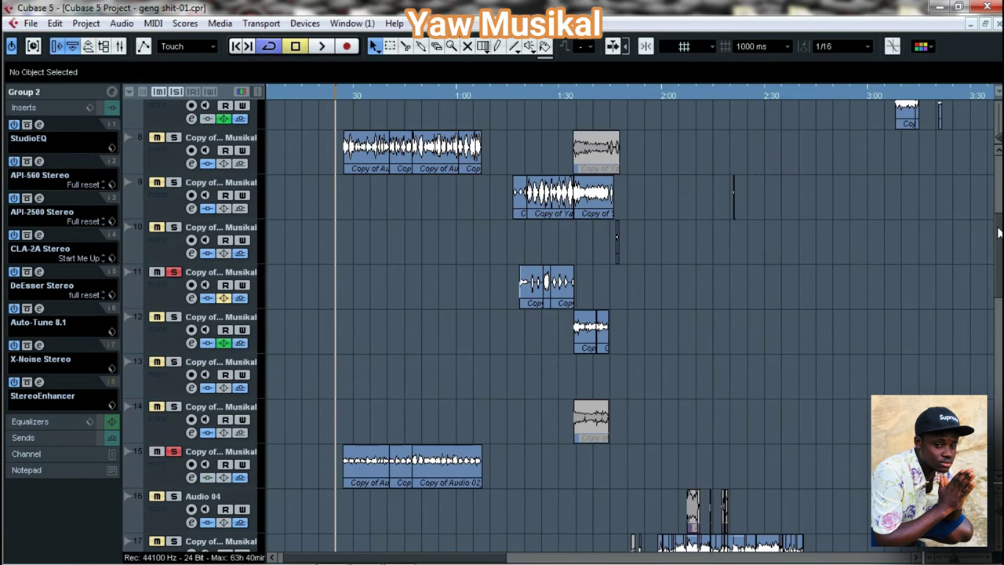
pyautogui.click(999, 189)
pyautogui.moveTo(285, 220); pyautogui.dragTo(964, 307)
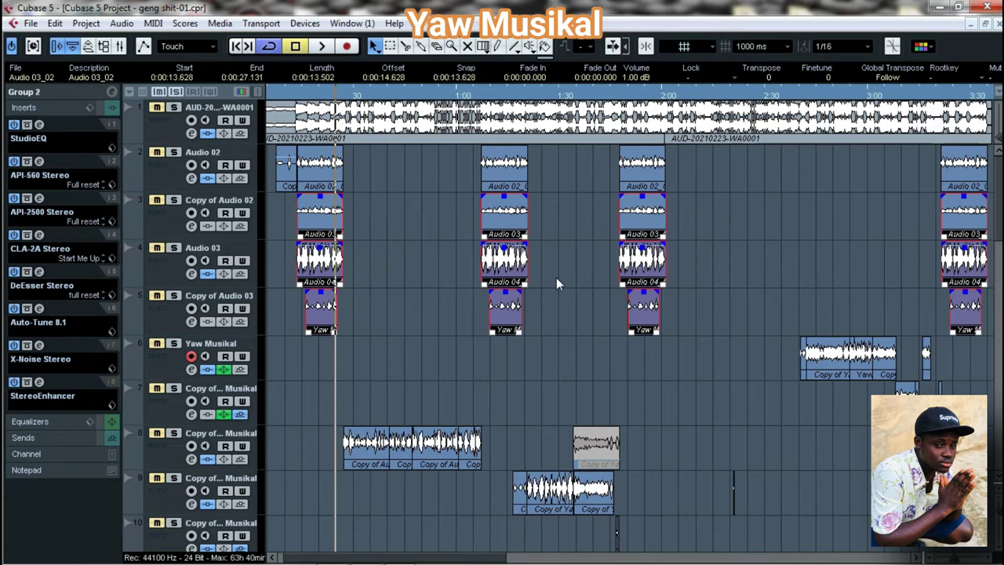
pyautogui.click(548, 339)
pyautogui.click(999, 306)
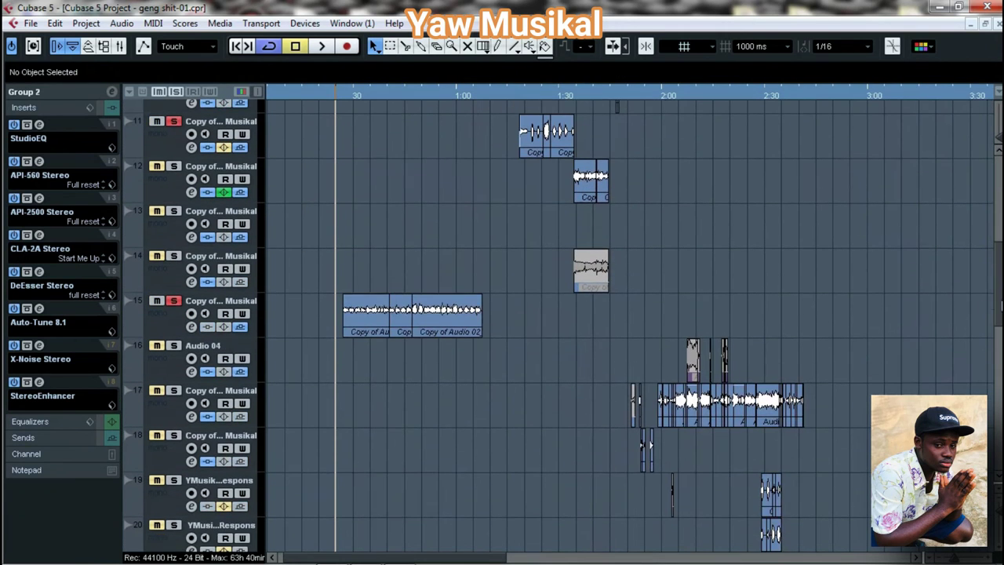
pyautogui.moveTo(535, 315); pyautogui.dragTo(245, 340)
# Step: Return to the first track, fit most of the song in the arrangement view, and play the full mix with no tracks soloed
pyautogui.moveTo(1000, 298); pyautogui.dragTo(1001, 202)
pyautogui.press('g')
pyautogui.press('g')
pyautogui.press('g')
pyautogui.press('g')
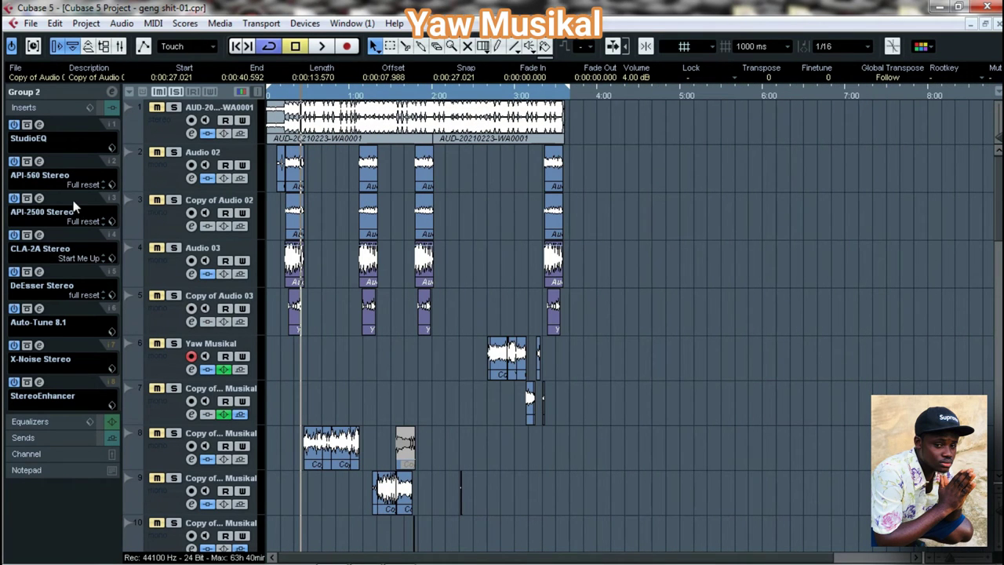
pyautogui.press('h')
pyautogui.press('h')
pyautogui.press('h')
pyautogui.press('h')
pyautogui.press('h')
pyautogui.press('h')
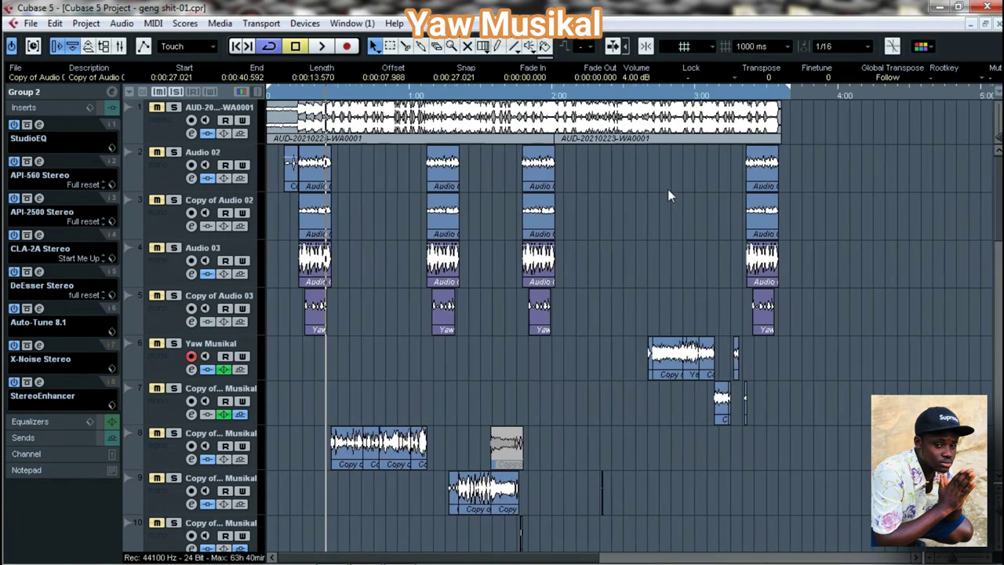
pyautogui.press('h')
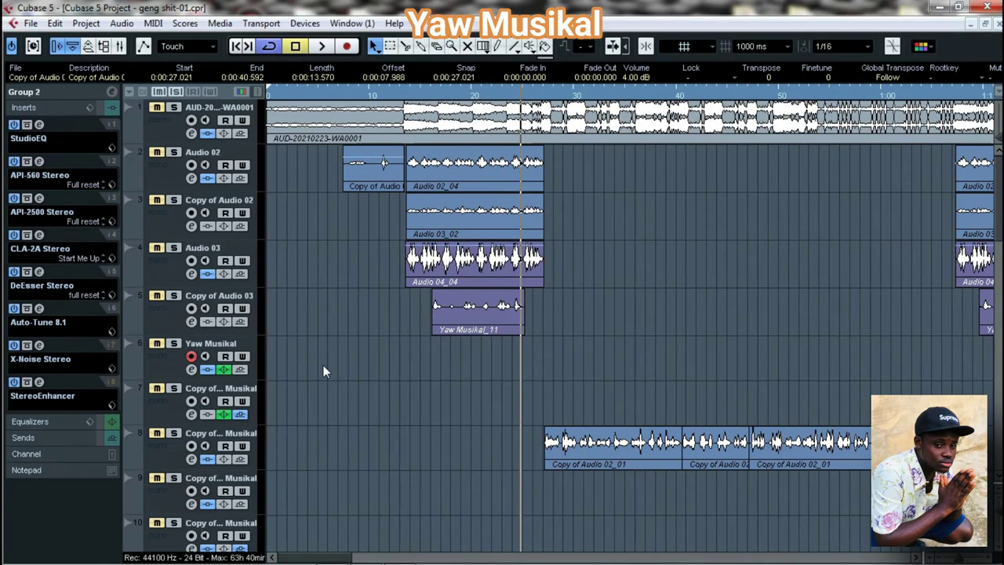
pyautogui.press('g')
pyautogui.press('g')
pyautogui.press('g')
pyautogui.press('g')
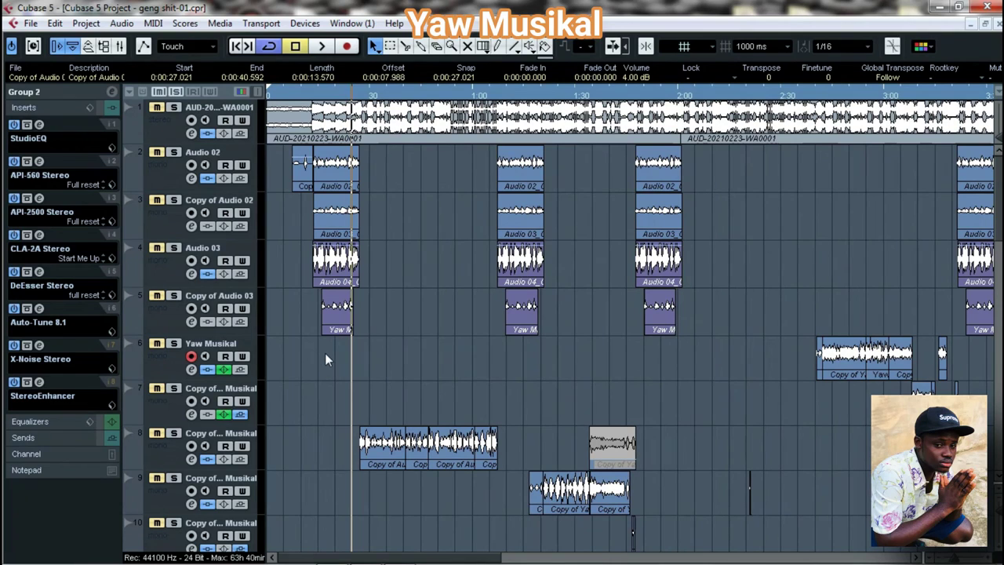
pyautogui.click(322, 47)
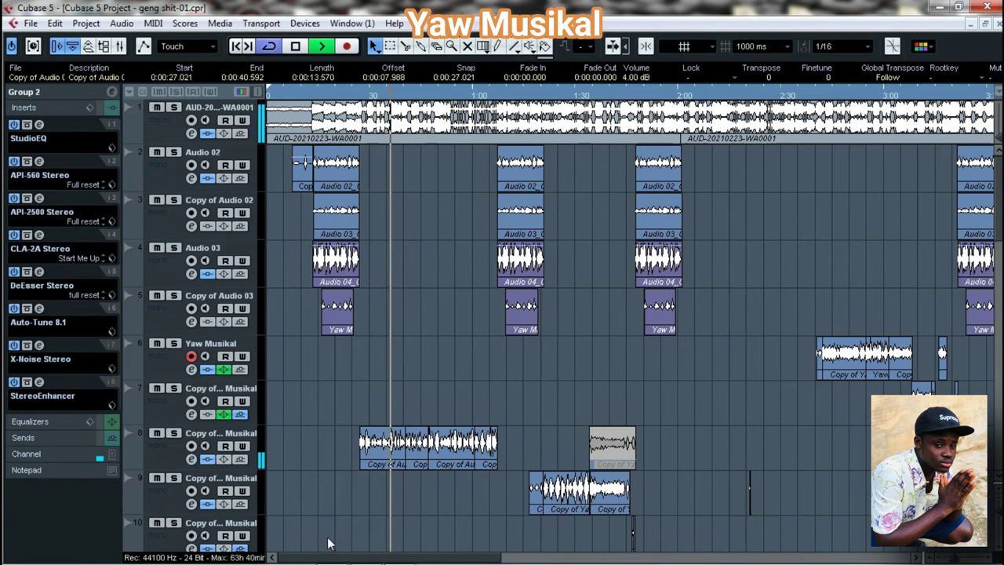
# Step: Move playback to shortly before the second group of clips on tracks 2 to 5 and follow it through the arrangement
pyautogui.moveTo(329, 557)
pyautogui.mouseDown()
pyautogui.moveTo(434, 561)
pyautogui.moveTo(323, 555)
pyautogui.mouseUp()
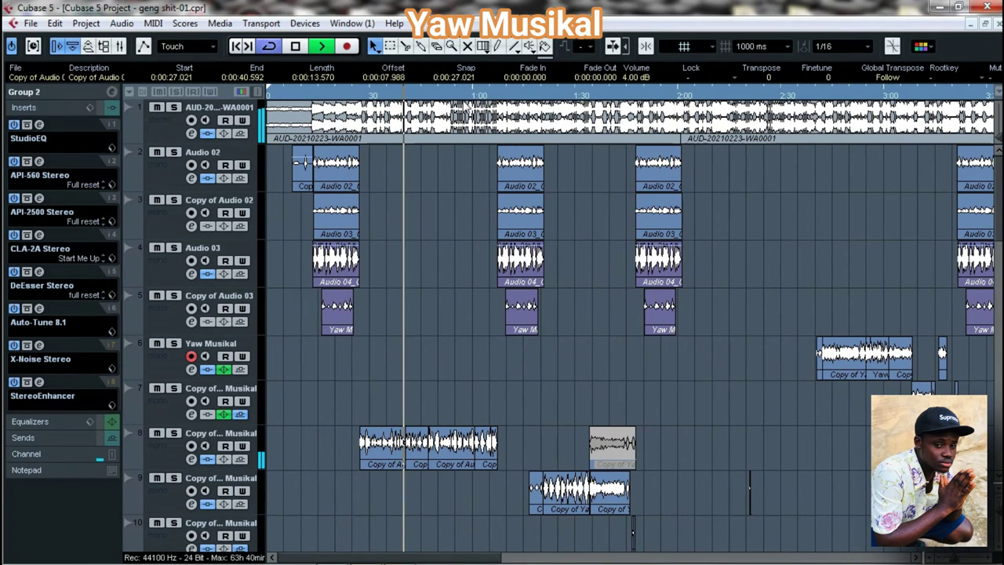
pyautogui.click(468, 169)
pyautogui.moveTo(385, 558); pyautogui.dragTo(434, 556)
pyautogui.scroll(-3, 403, 110)
pyautogui.scroll(2, 403, 110)
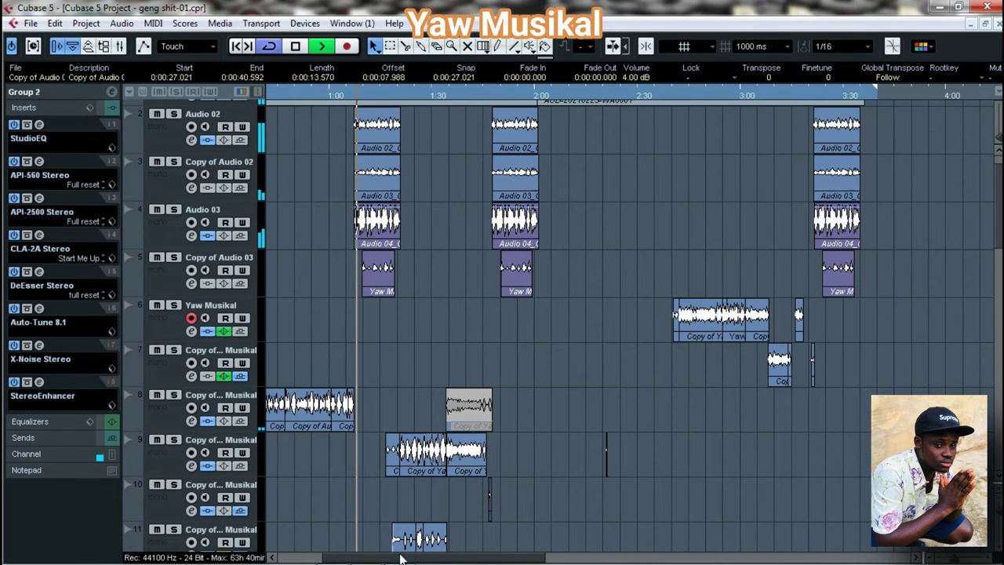
pyautogui.moveTo(403, 557); pyautogui.dragTo(426, 558)
pyautogui.moveTo(999, 197)
pyautogui.mouseDown()
pyautogui.moveTo(1000, 389)
pyautogui.moveTo(999, 189)
pyautogui.mouseUp()
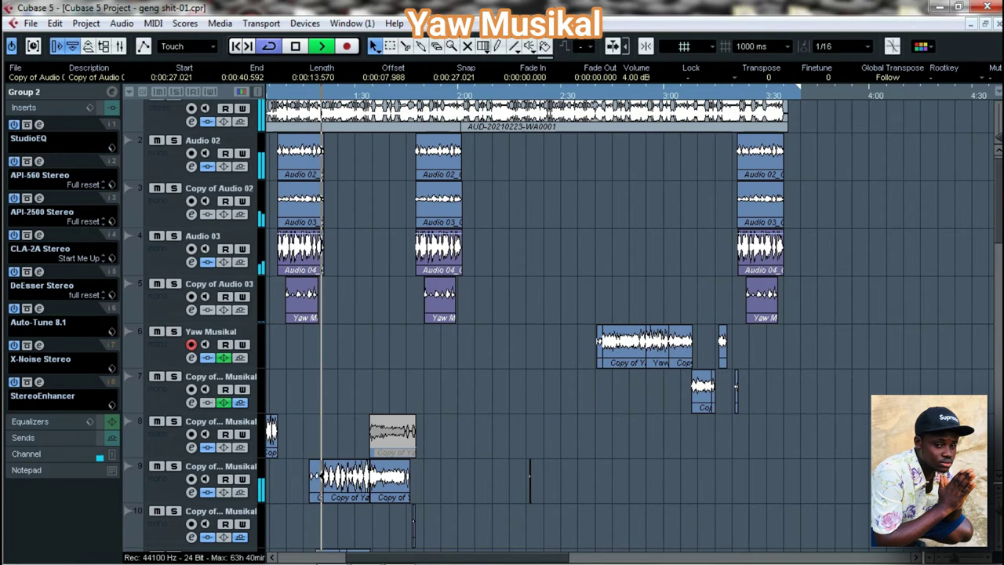
# Step: Lower Group 1's send to FX 1-FabFilter Pro-R to -11.82 in its channel settings, and close them
pyautogui.scroll(-10, 501, 329)
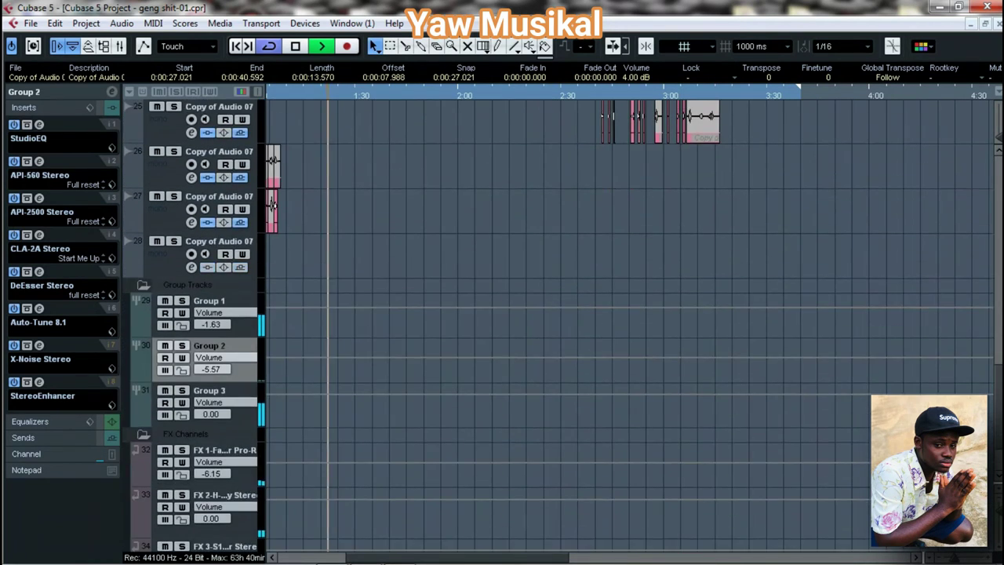
pyautogui.click(222, 306)
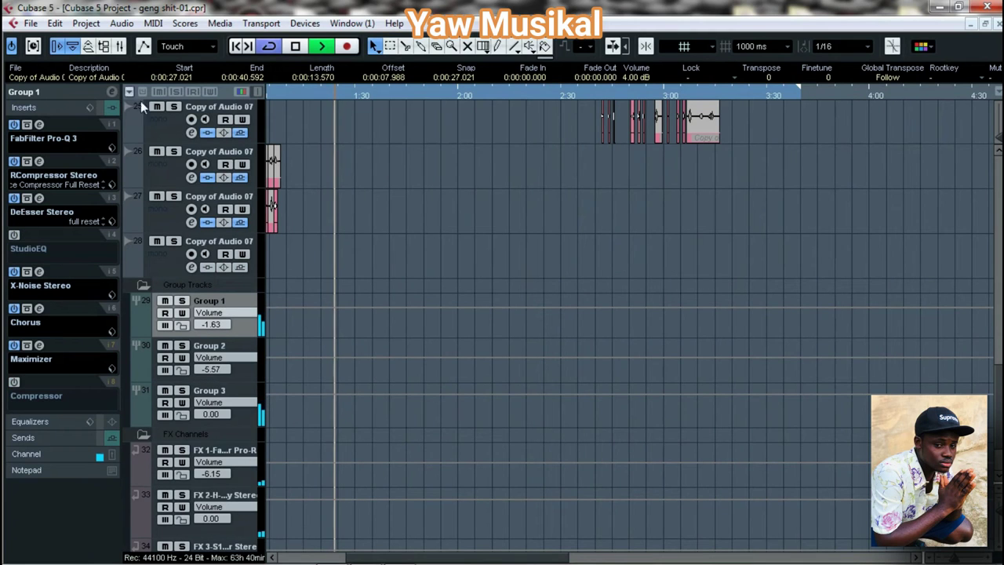
pyautogui.click(112, 92)
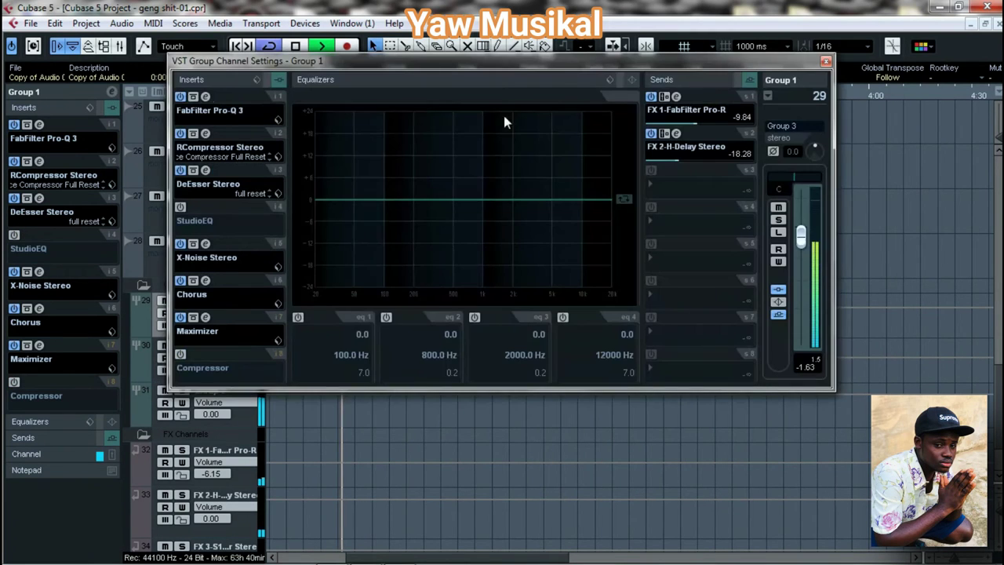
pyautogui.click(690, 124)
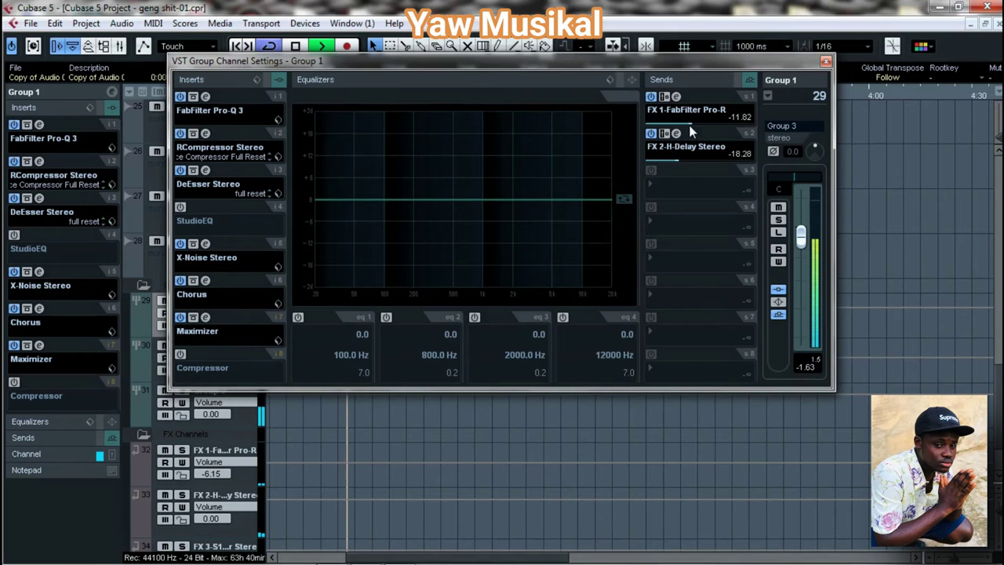
pyautogui.click(825, 61)
# Step: Follow the playing mix past the third group of clips on tracks 2 to 5 to the vocal clips on track 17
pyautogui.moveTo(999, 302); pyautogui.dragTo(1001, 174)
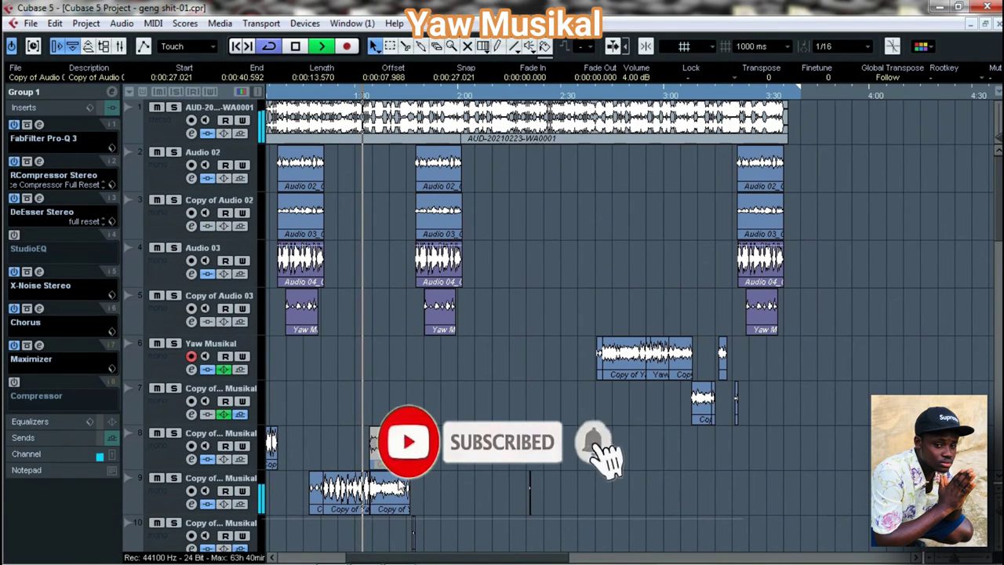
pyautogui.moveTo(999, 229)
pyautogui.mouseDown()
pyautogui.moveTo(999, 252)
pyautogui.moveTo(1000, 223)
pyautogui.mouseUp()
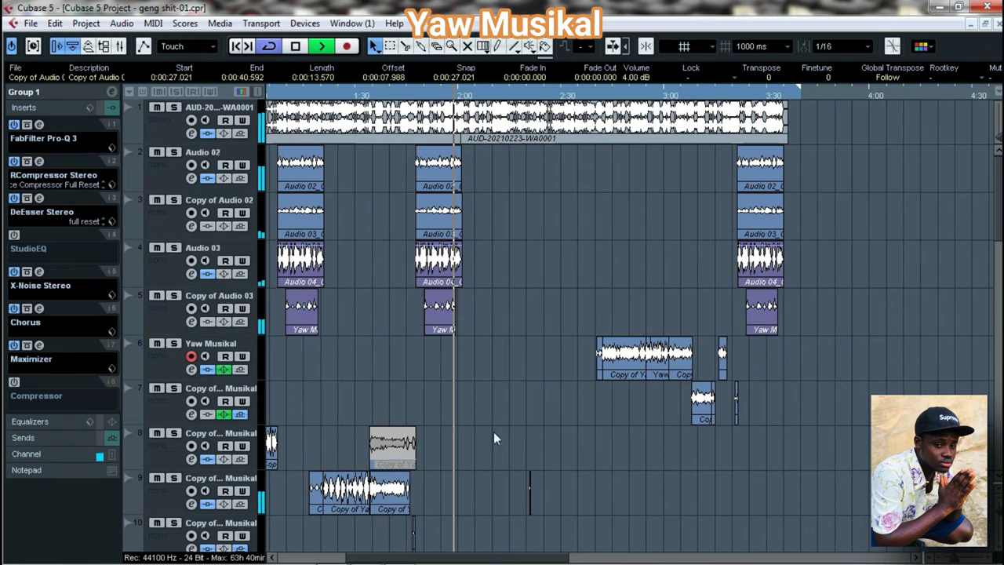
pyautogui.moveTo(999, 227); pyautogui.dragTo(1000, 314)
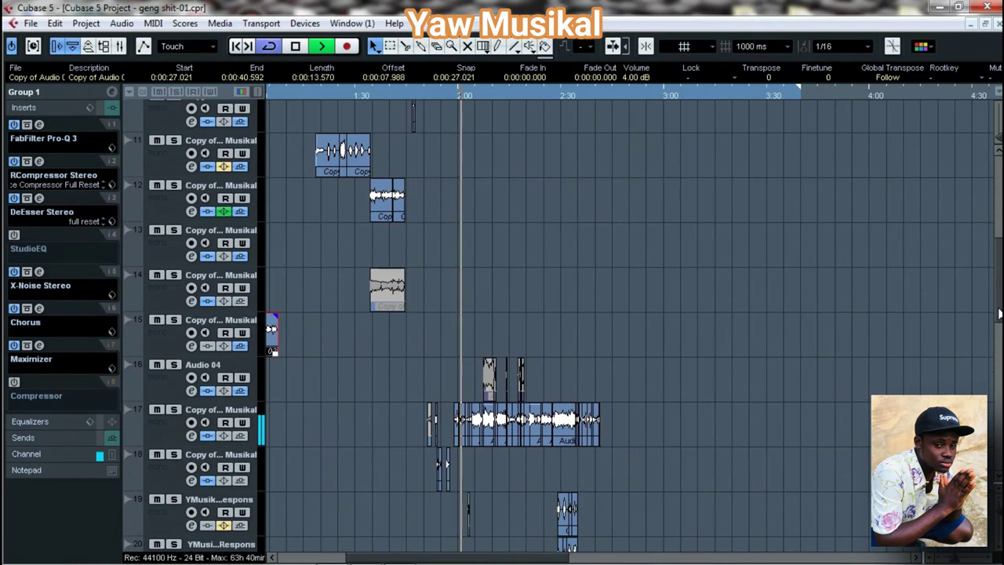
pyautogui.moveTo(392, 551); pyautogui.dragTo(437, 562)
pyautogui.moveTo(999, 305); pyautogui.dragTo(1000, 347)
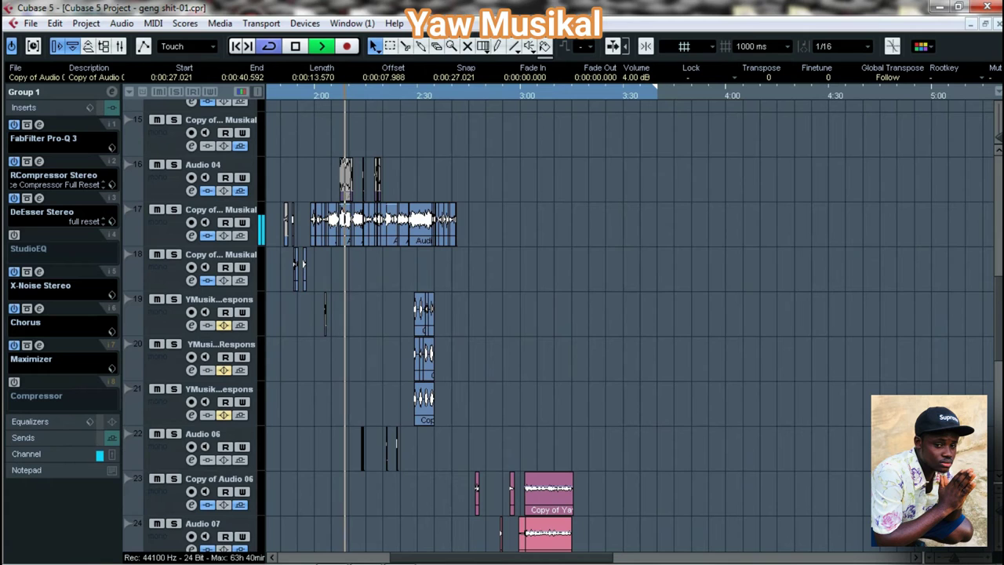
# Step: Turn on track colours and colour track 20 with its clips pink
pyautogui.press('h')
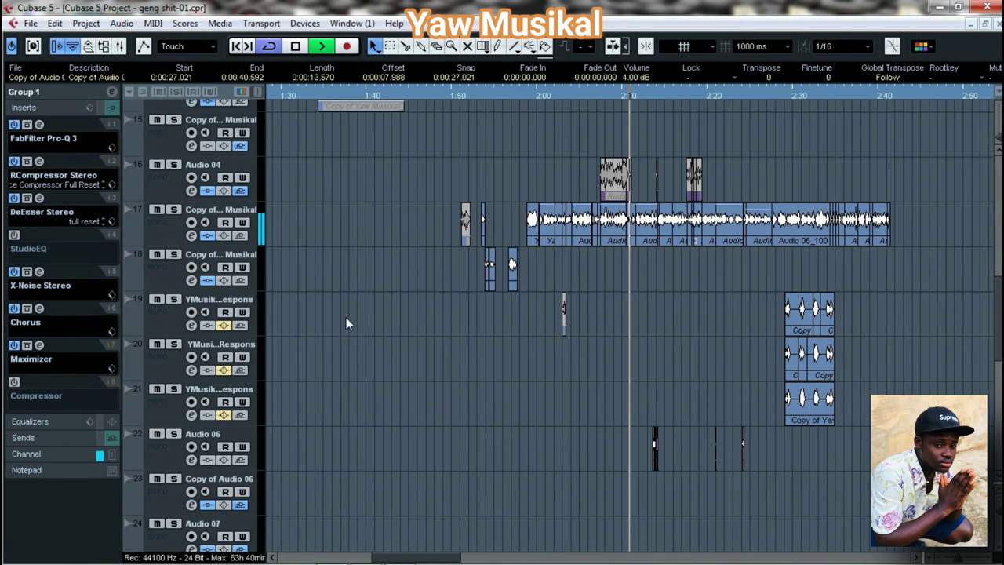
pyautogui.click(242, 93)
pyautogui.click(256, 355)
pyautogui.click(320, 358)
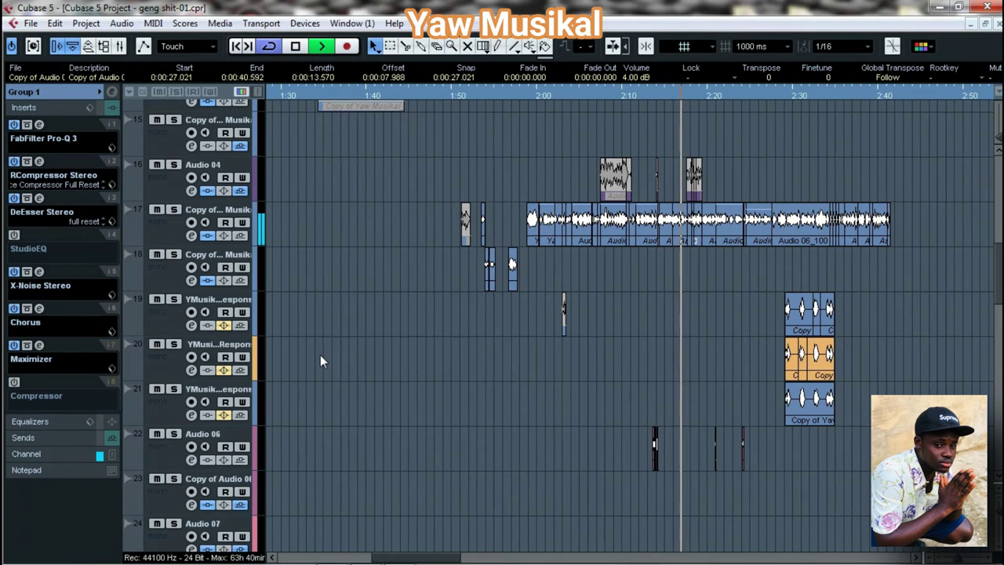
pyautogui.click(256, 358)
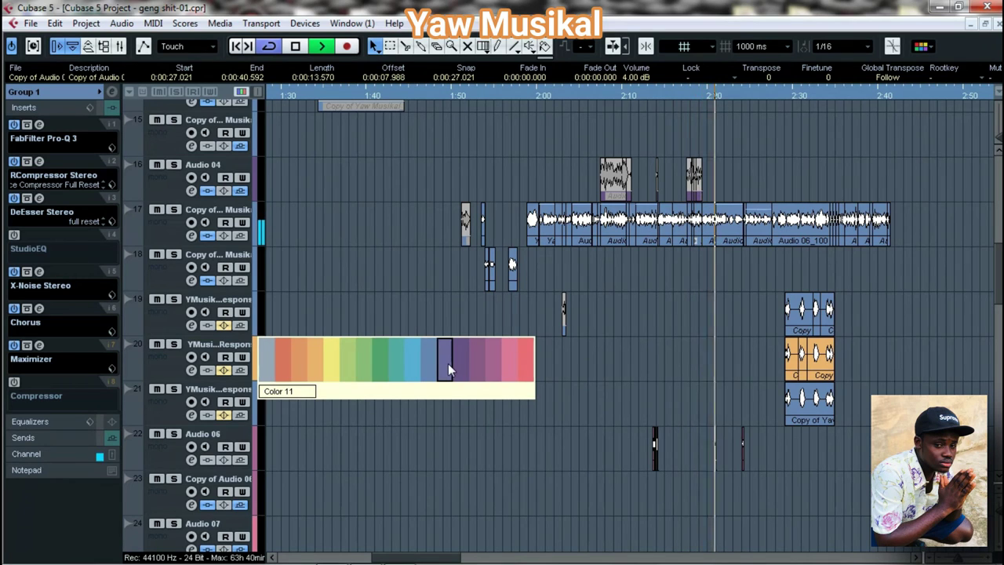
pyautogui.click(507, 360)
# Step: Colour track 19 with its clips pink and track 21 with its clips red
pyautogui.click(257, 324)
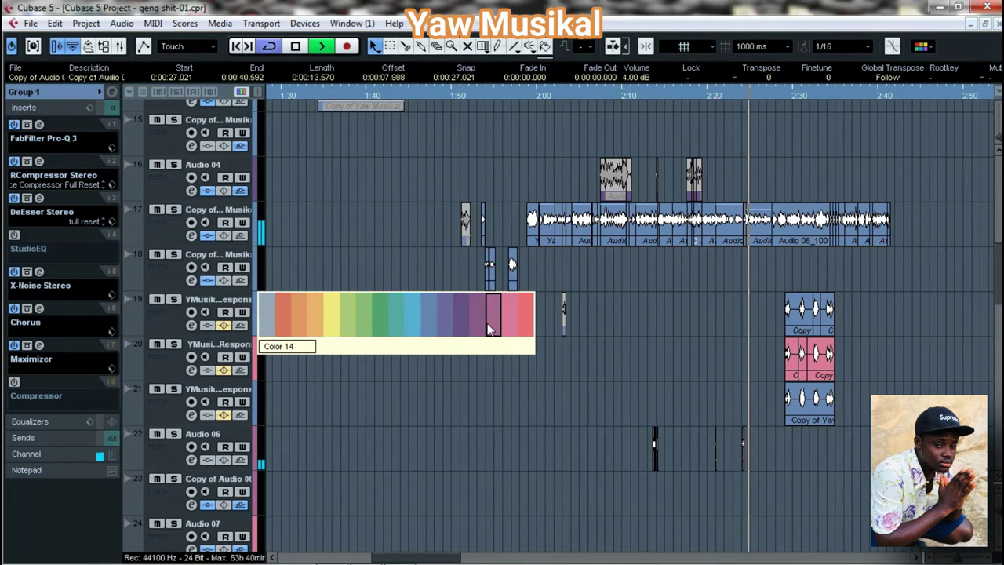
pyautogui.click(519, 322)
pyautogui.click(258, 400)
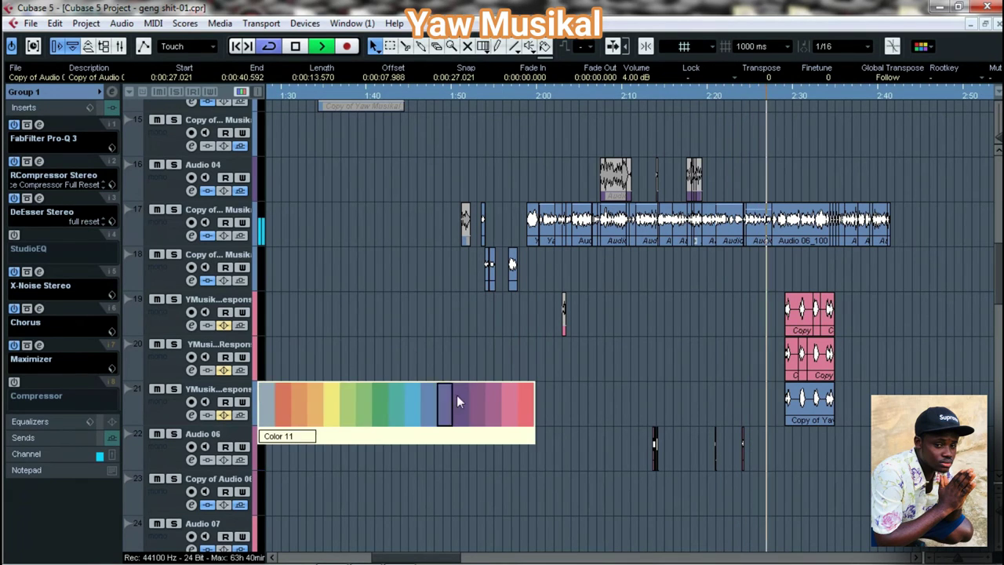
pyautogui.click(519, 400)
# Step: Follow the playing mix through the coloured response clips on tracks 19 to 21 and the end of track 17's vocals
pyautogui.press('g')
pyautogui.press('g')
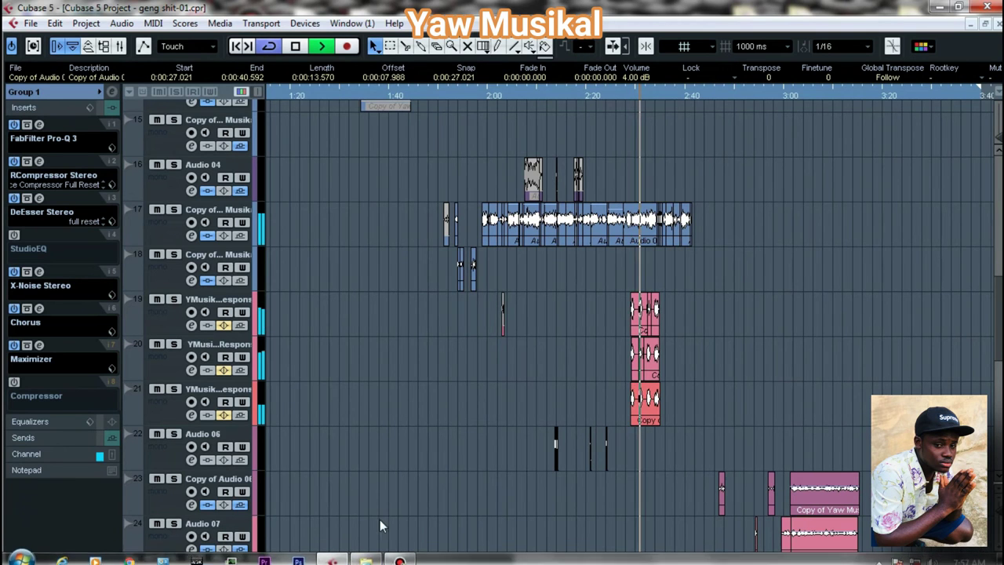
pyautogui.moveTo(383, 559); pyautogui.dragTo(416, 558)
pyautogui.press('h')
pyautogui.press('h')
pyautogui.press('h')
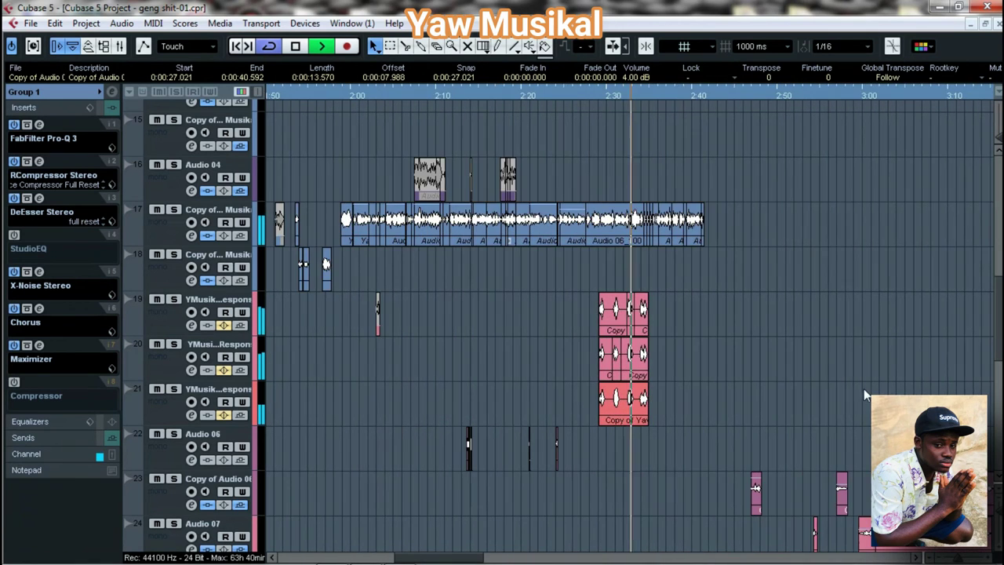
pyautogui.press('g')
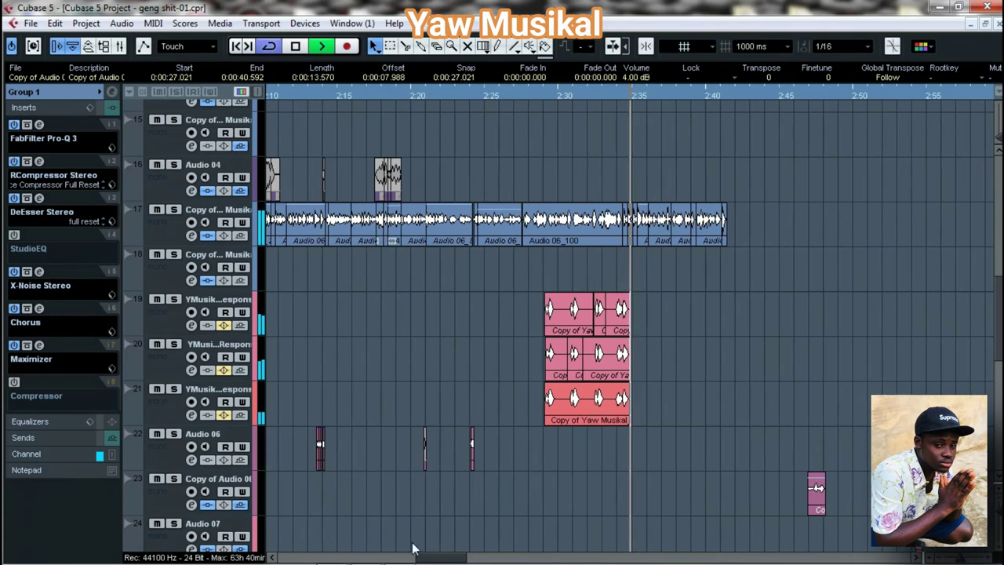
pyautogui.moveTo(422, 556)
pyautogui.mouseDown()
pyautogui.moveTo(447, 557)
pyautogui.moveTo(429, 559)
pyautogui.mouseUp()
pyautogui.press('g')
pyautogui.press('g')
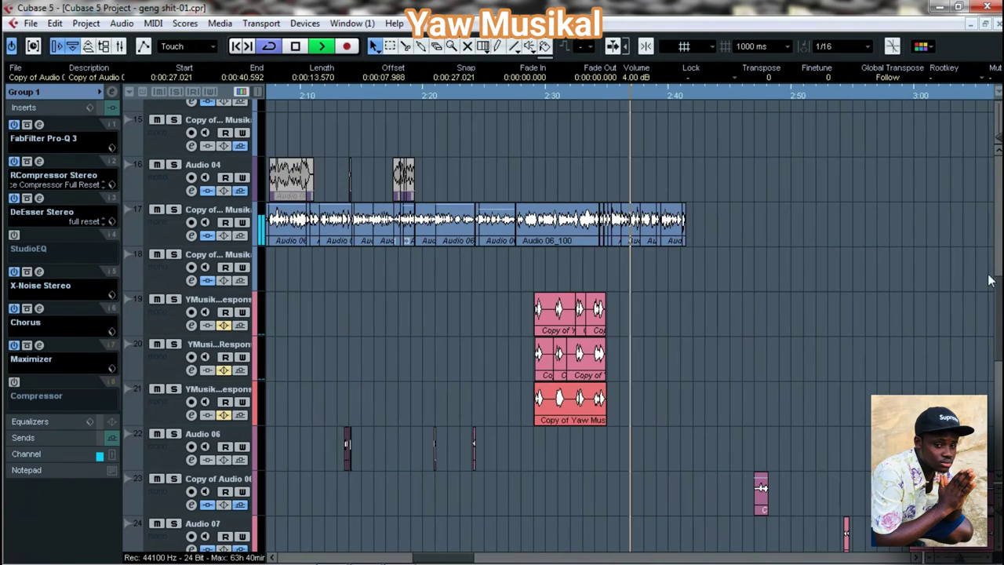
# Step: Follow the playing mix to the vocal clips on tracks 23 to 25
pyautogui.moveTo(998, 287)
pyautogui.mouseDown()
pyautogui.moveTo(1001, 234)
pyautogui.moveTo(1000, 276)
pyautogui.mouseUp()
pyautogui.moveTo(437, 560); pyautogui.dragTo(461, 559)
pyautogui.moveTo(999, 294); pyautogui.dragTo(1000, 335)
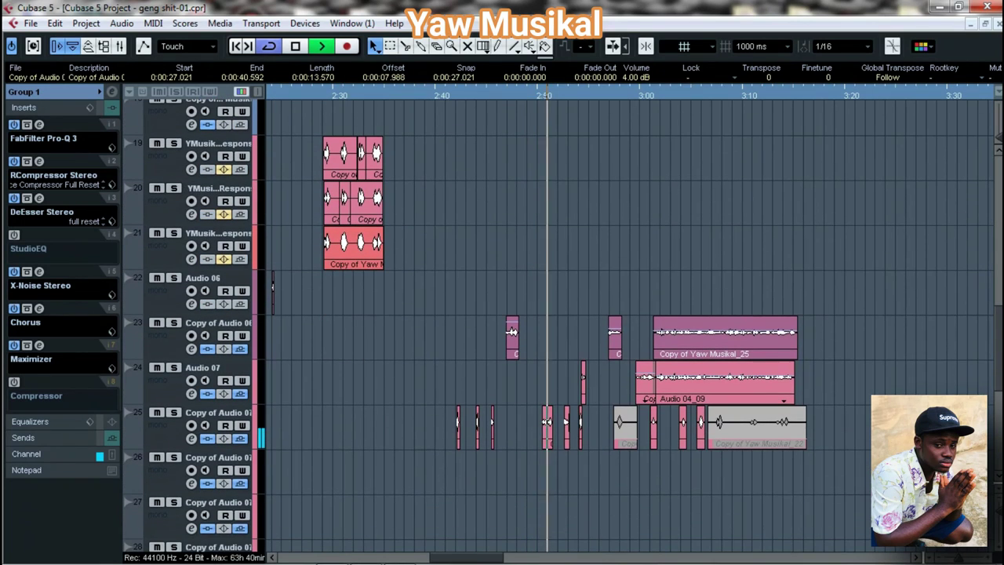
# Step: Return to the first track, follow the vocals on track 6, unmute the backing track and stop playback
pyautogui.moveTo(1000, 225); pyautogui.dragTo(1000, 149)
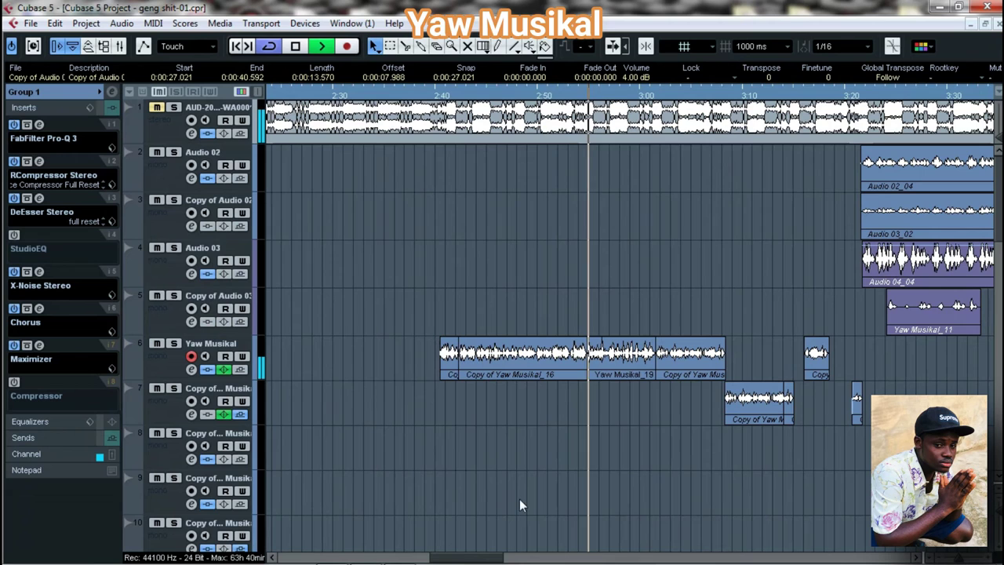
pyautogui.moveTo(459, 556); pyautogui.dragTo(482, 557)
pyautogui.moveTo(999, 201)
pyautogui.mouseDown()
pyautogui.moveTo(999, 366)
pyautogui.moveTo(999, 201)
pyautogui.mouseUp()
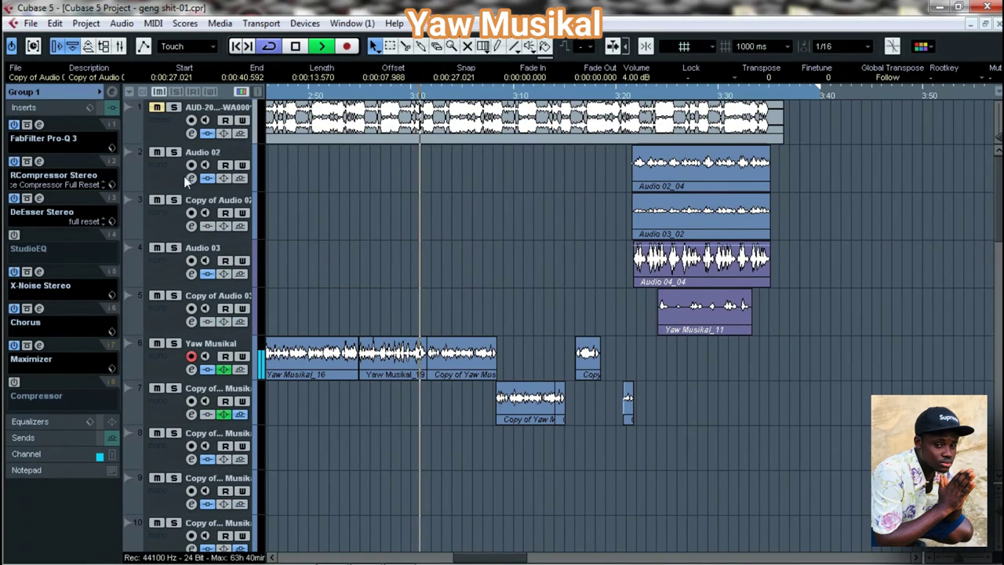
pyautogui.click(159, 116)
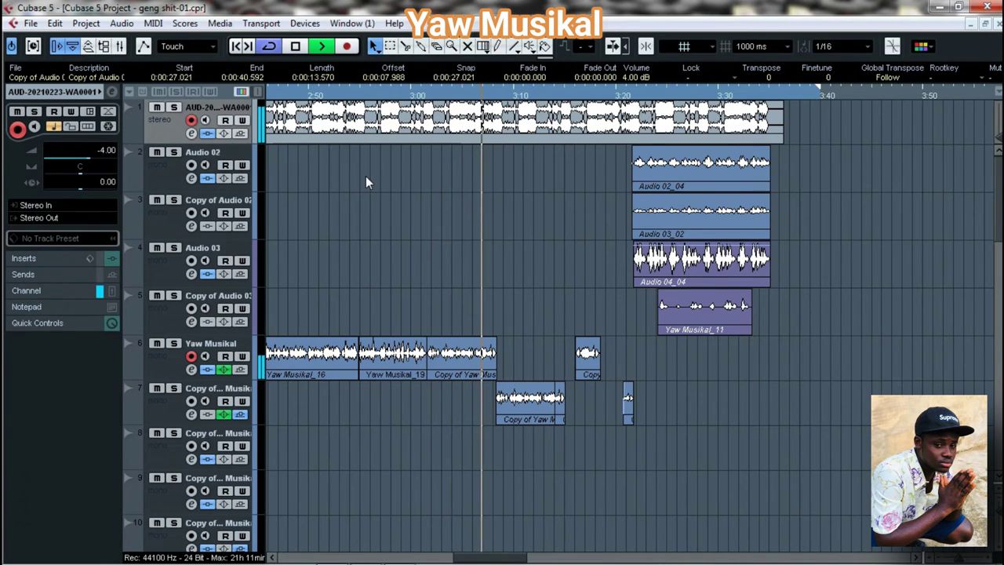
pyautogui.press('space')
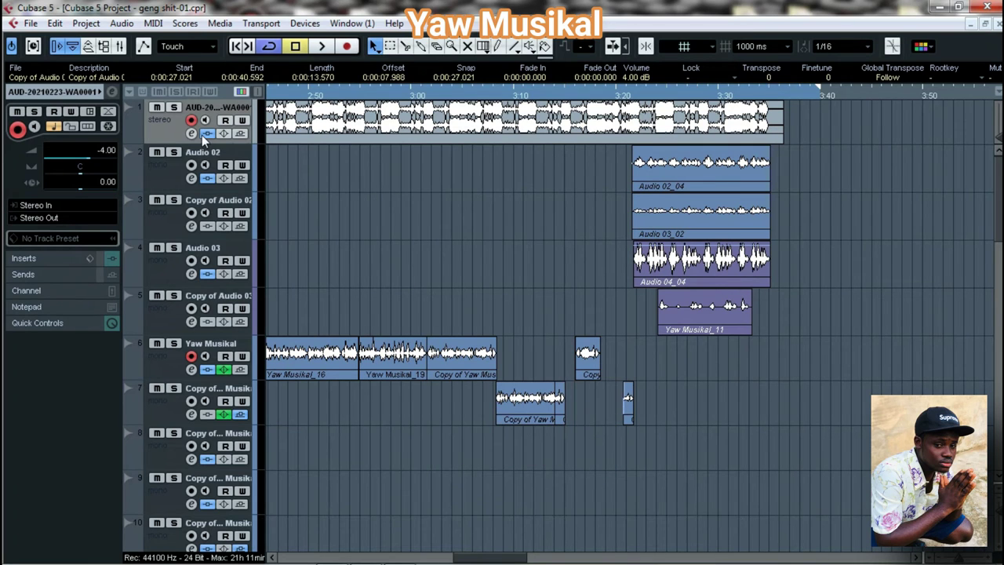
# Step: Show most of the song in the arrangement view and clear the clip selection
pyautogui.moveTo(495, 558); pyautogui.dragTo(385, 558)
pyautogui.press('g')
pyautogui.press('g')
pyautogui.press('g')
pyautogui.press('g')
pyautogui.press('g')
pyautogui.press('g')
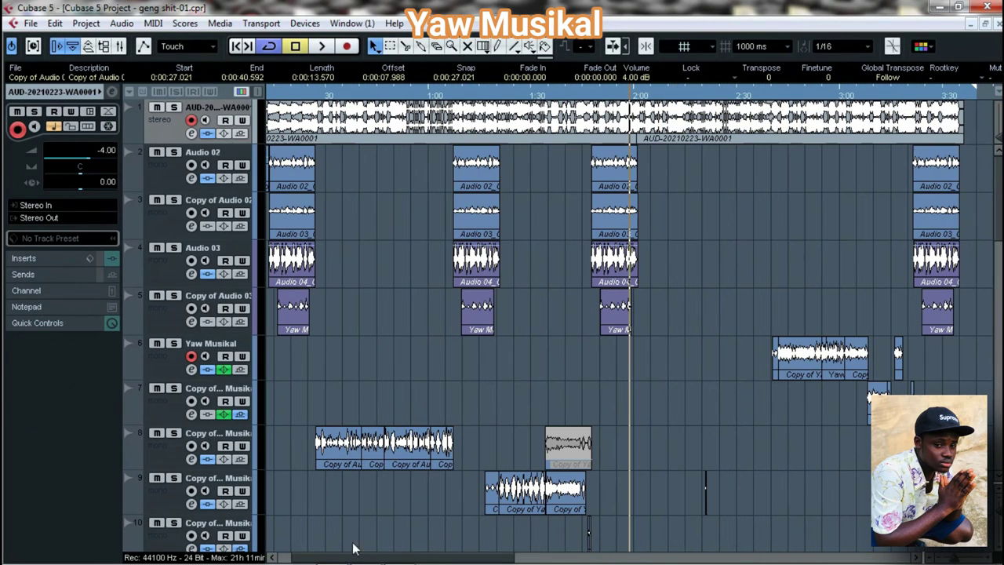
pyautogui.click(408, 354)
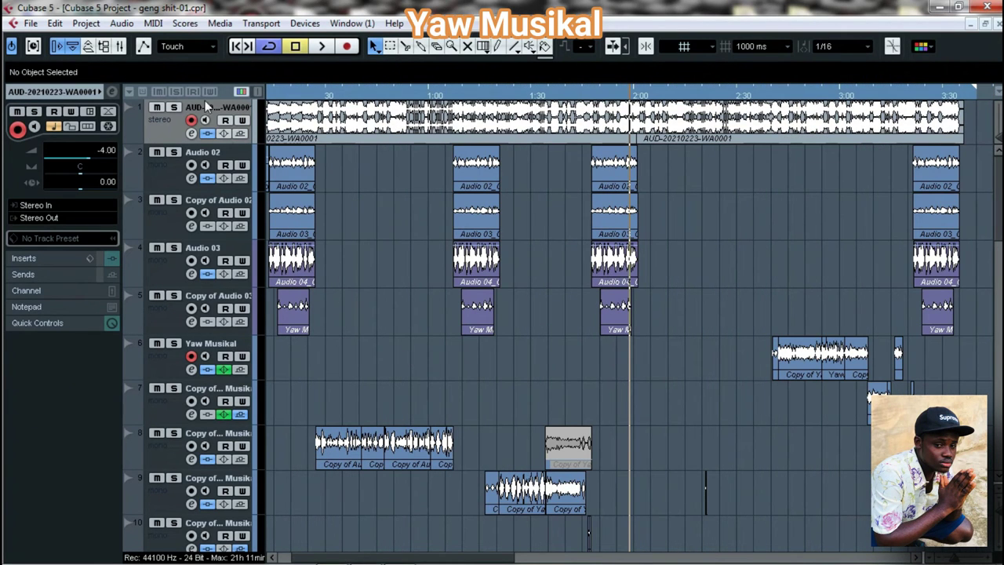
# Step: Bring up the Stereo Out channel settings from the mixer and toggle the bypass of its inserts
pyautogui.click(121, 47)
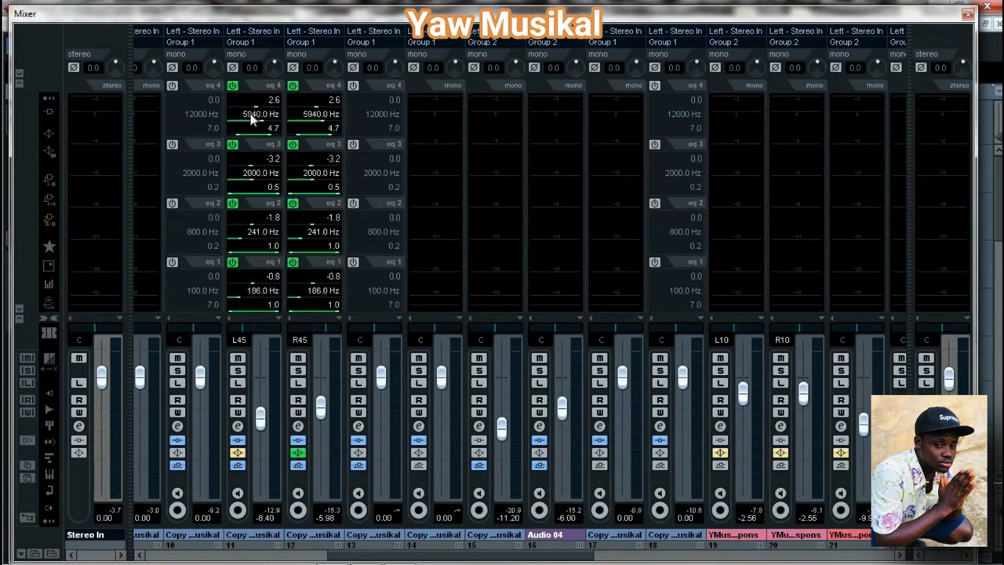
pyautogui.click(926, 426)
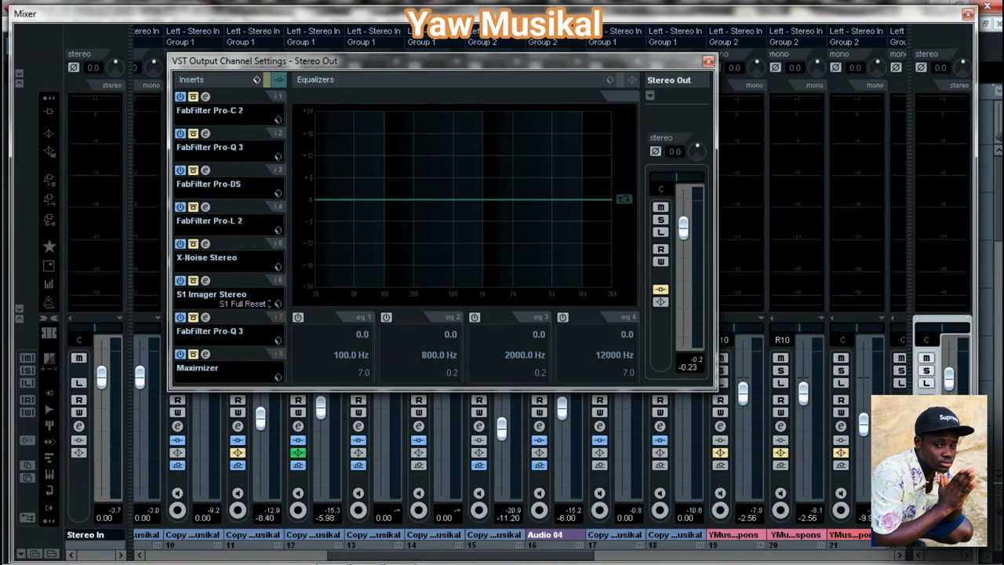
pyautogui.moveTo(356, 65); pyautogui.dragTo(455, 47)
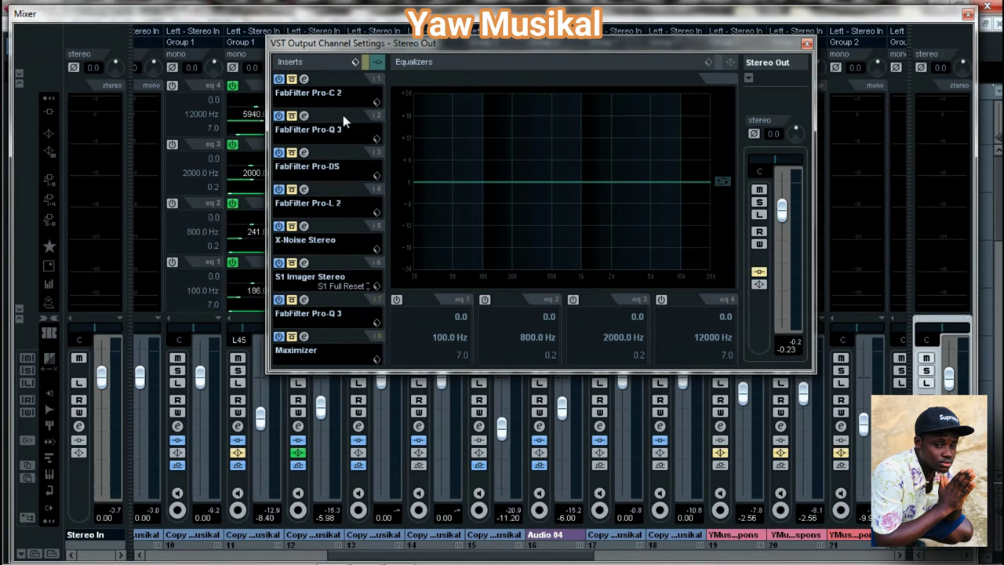
pyautogui.click(364, 63)
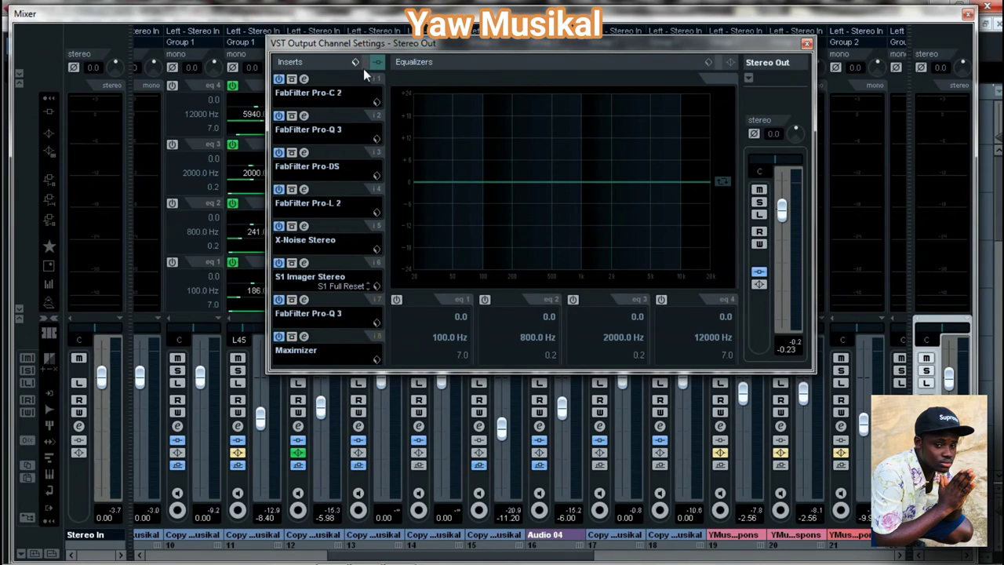
# Step: Examine the FabFilter Pro-C 2 compressor settings in Stereo Out's first insert, and close the plug-in
pyautogui.click(304, 78)
pyautogui.moveTo(335, 23); pyautogui.dragTo(337, 12)
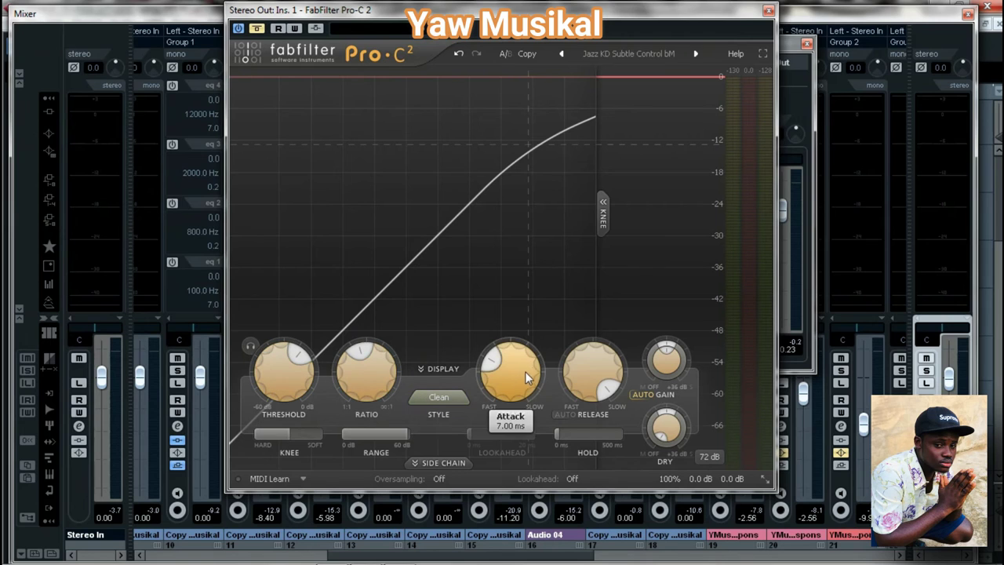
pyautogui.click(768, 11)
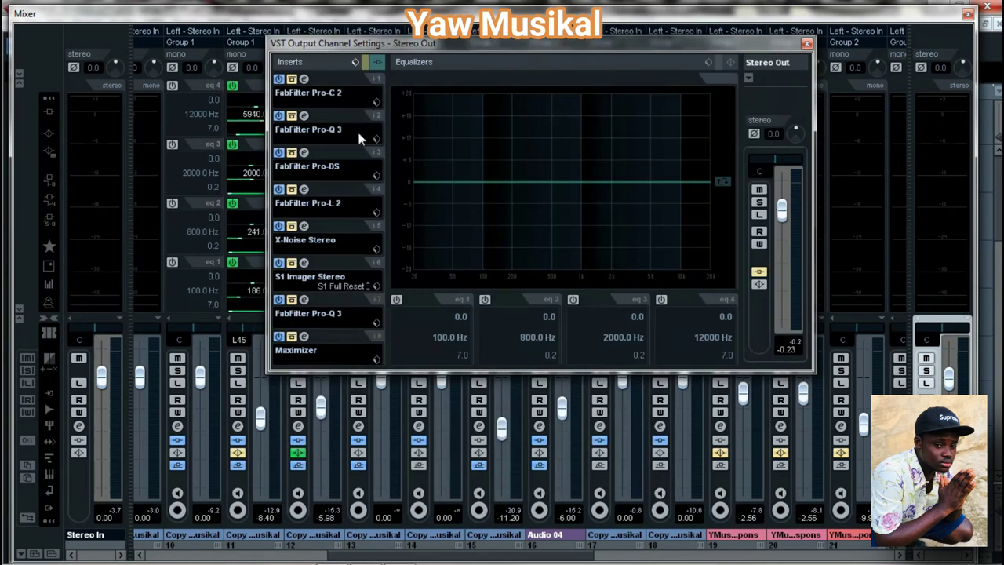
# Step: Inspect the EQ bands of FabFilter Pro-Q 3 in Stereo Out's second insert, including the low shelf, and close it
pyautogui.click(304, 115)
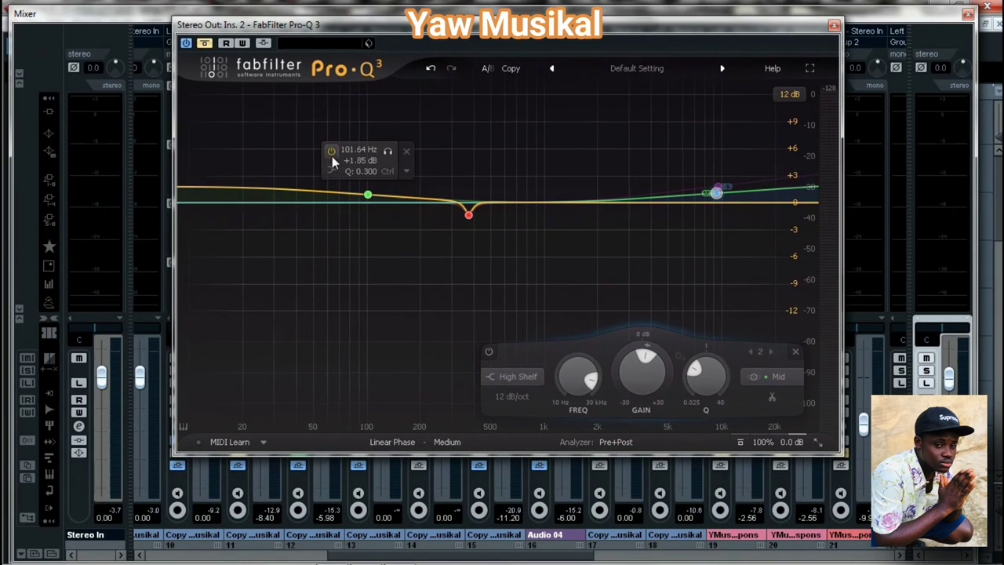
pyautogui.click(367, 195)
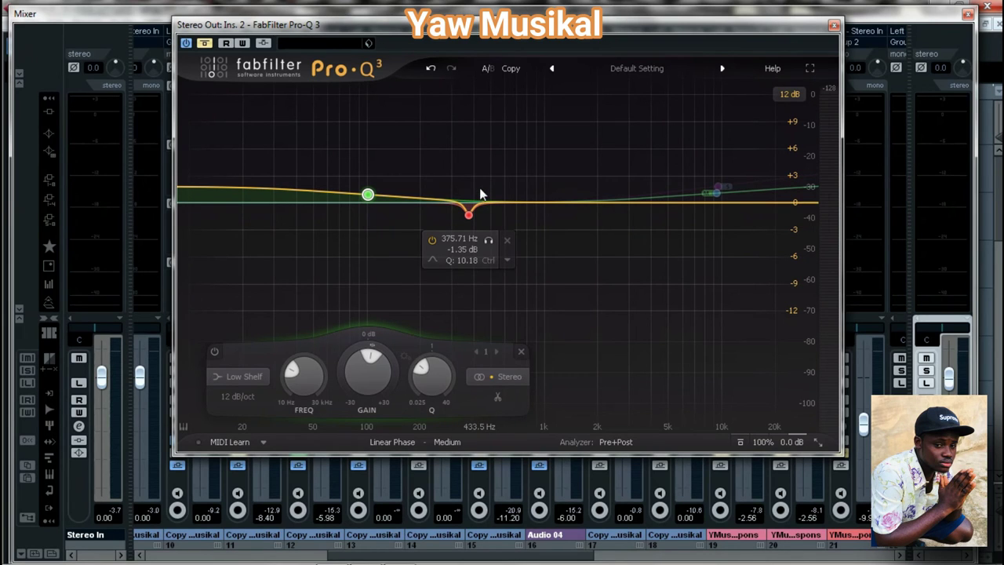
pyautogui.click(834, 26)
# Step: Check the threshold and range of the FabFilter Pro-DS de-esser on Stereo Out, and close it
pyautogui.click(305, 153)
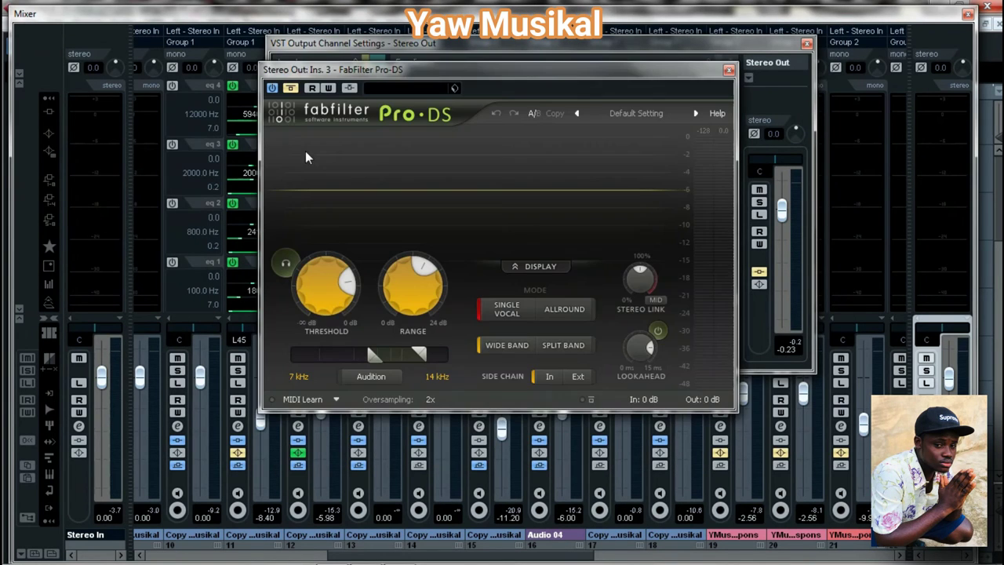
pyautogui.moveTo(407, 79)
pyautogui.mouseDown()
pyautogui.moveTo(410, 50)
pyautogui.moveTo(413, 73)
pyautogui.mouseUp()
pyautogui.moveTo(335, 269)
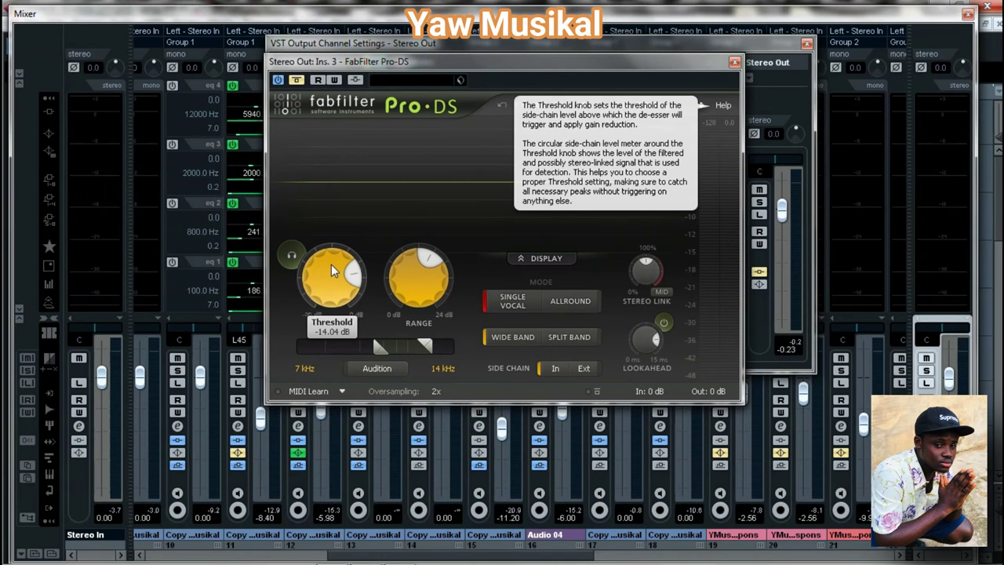
pyautogui.moveTo(423, 275)
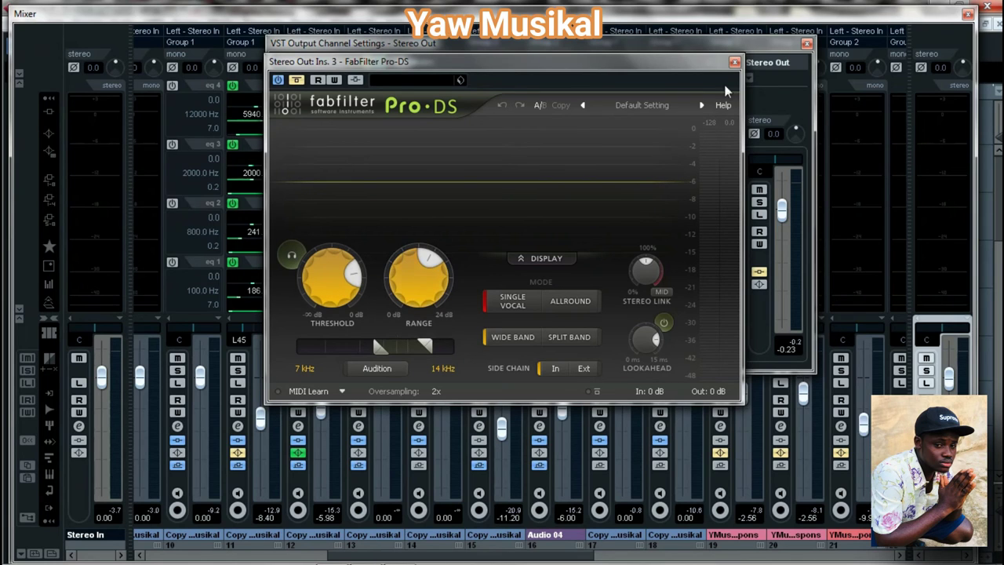
pyautogui.click(734, 63)
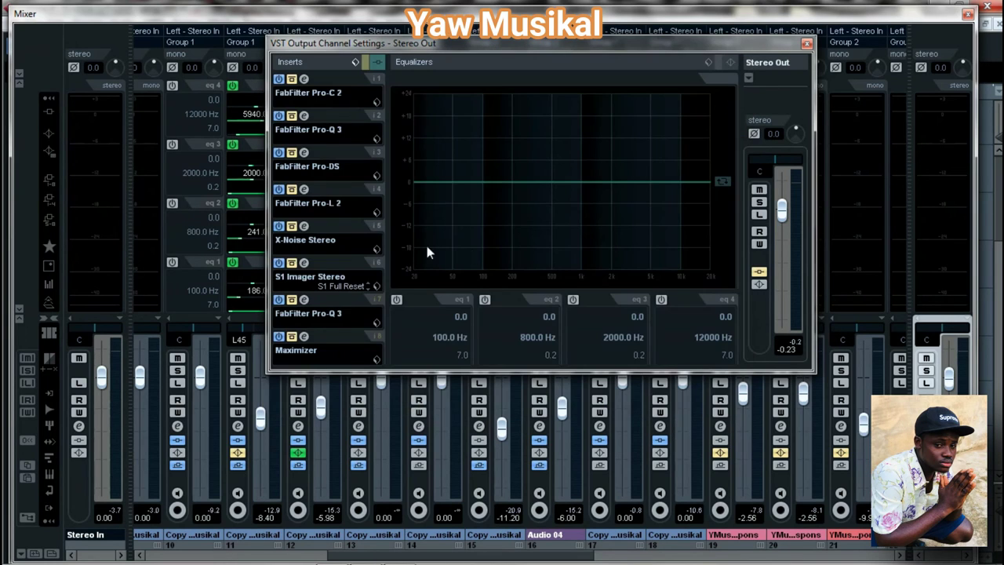
# Step: Check the gain of the FabFilter Pro-L 2 limiter on Stereo Out, and close it
pyautogui.click(303, 188)
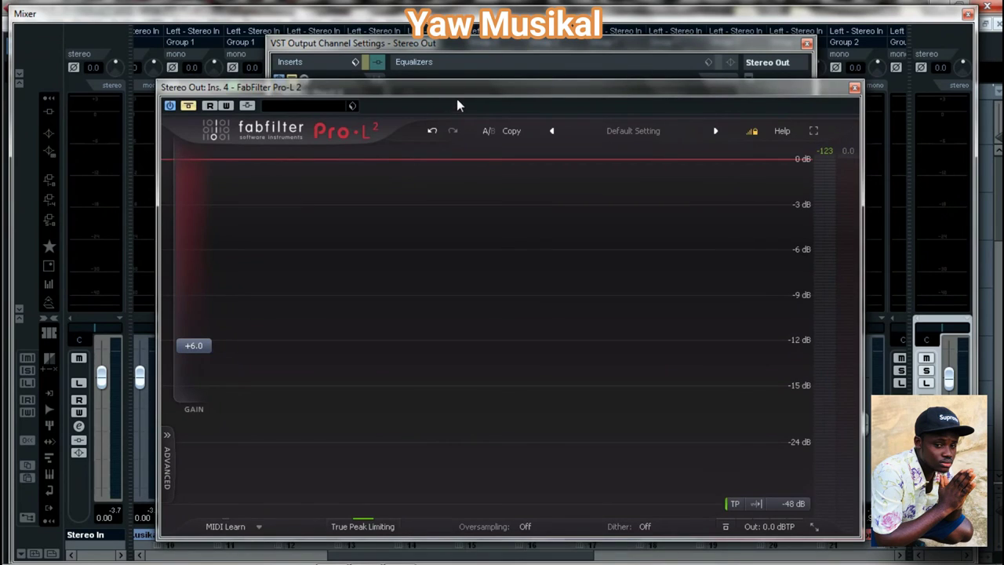
pyautogui.moveTo(462, 92); pyautogui.dragTo(480, 55)
pyautogui.moveTo(209, 312)
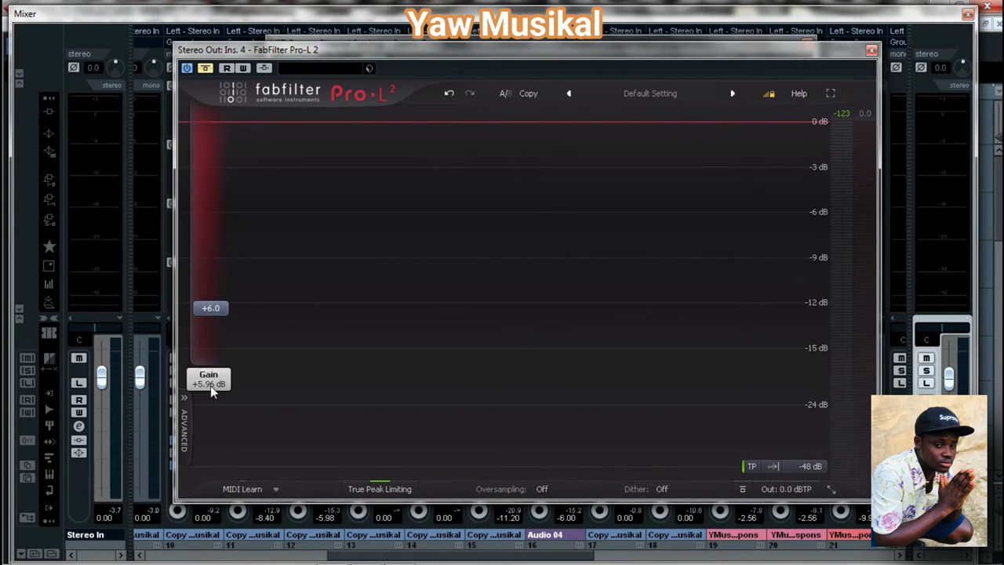
pyautogui.click(871, 52)
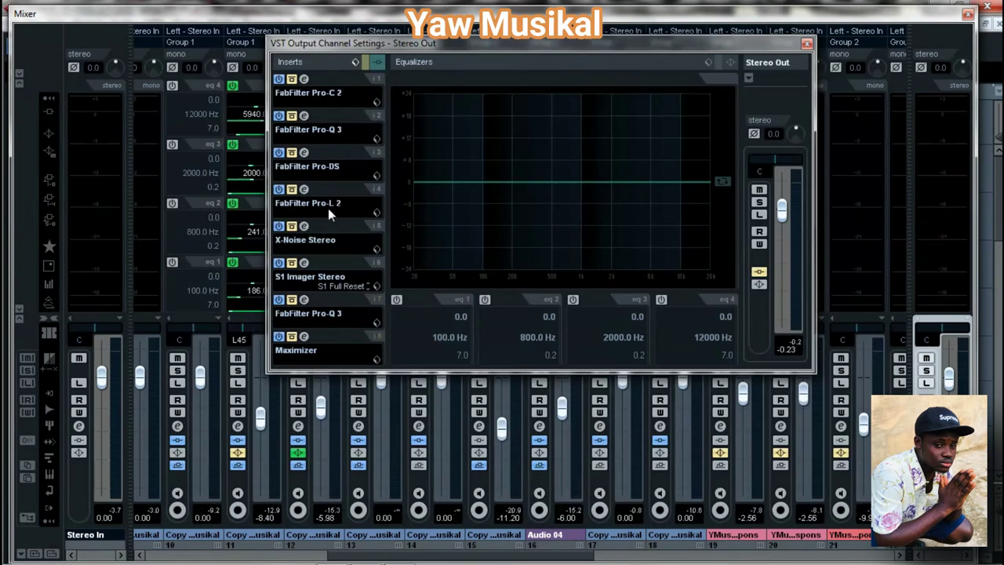
# Step: Review the X-Noise Stereo and S1 Imager Stereo settings on Stereo Out, closing each plug-in
pyautogui.click(305, 243)
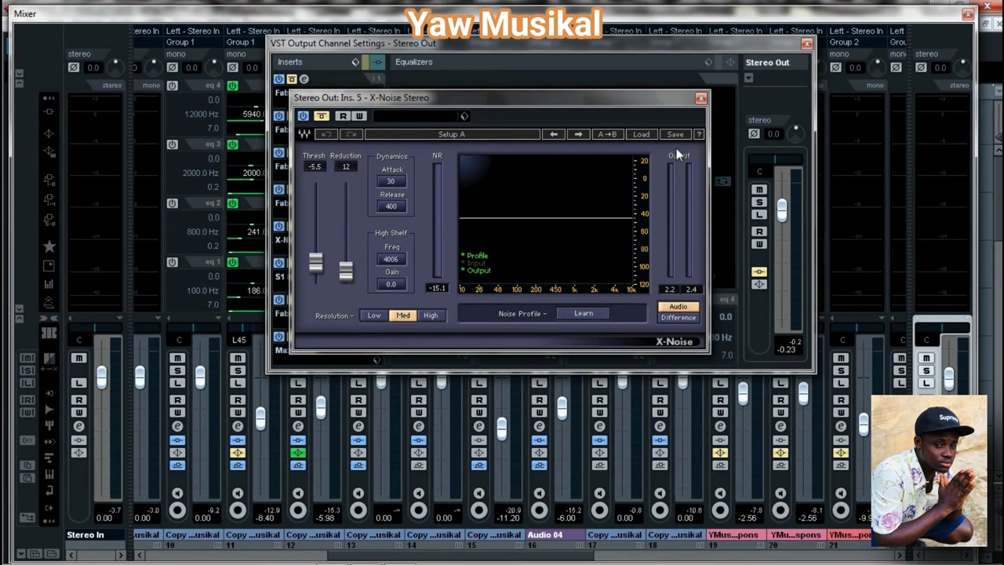
pyautogui.click(701, 98)
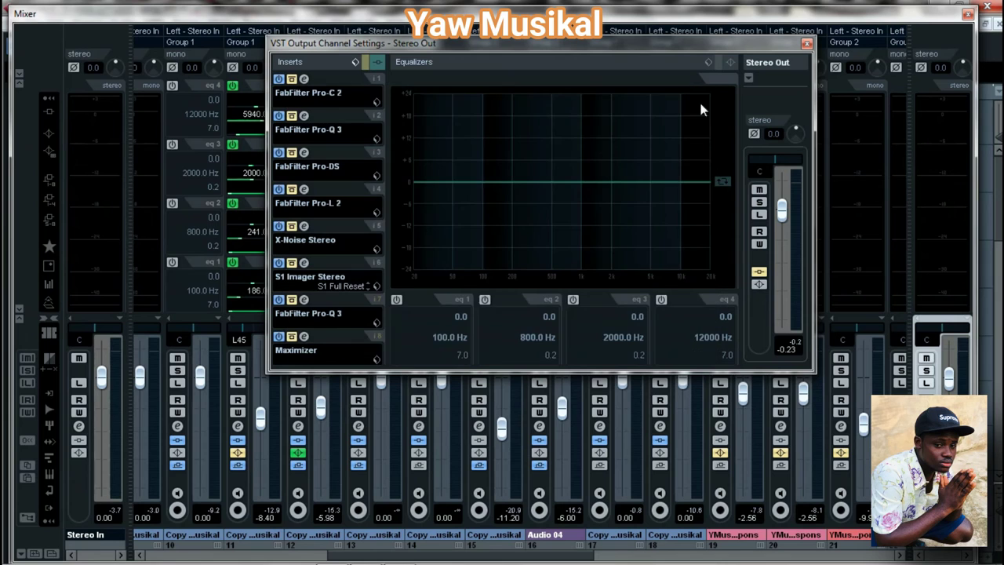
pyautogui.click(304, 263)
pyautogui.moveTo(445, 83); pyautogui.dragTo(433, 76)
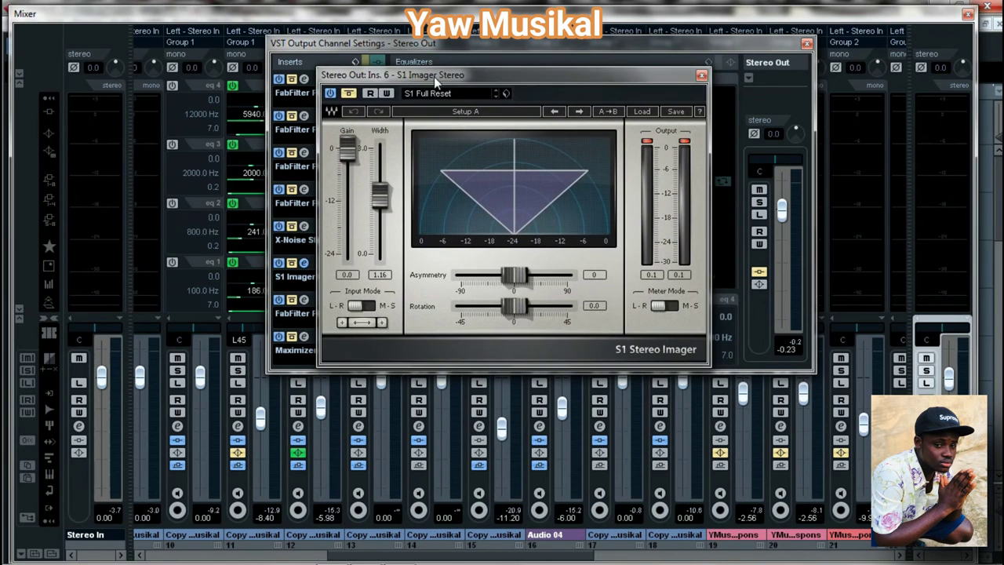
pyautogui.click(701, 75)
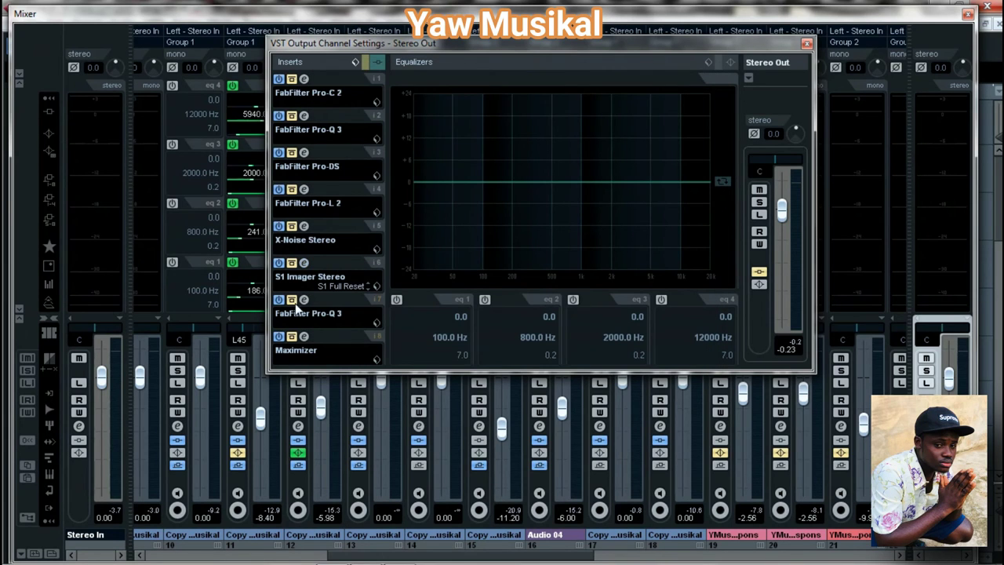
# Step: Open FabFilter Pro-Q 3 in Stereo Out's seventh insert and reposition its window to inspect the curve
pyautogui.click(306, 263)
pyautogui.click(305, 264)
pyautogui.click(305, 302)
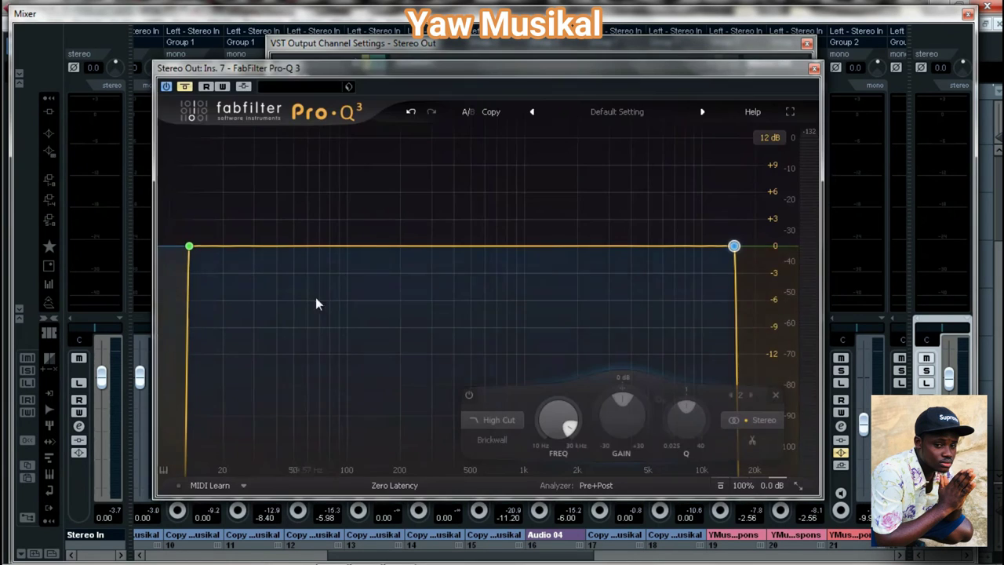
pyautogui.moveTo(407, 61); pyautogui.dragTo(427, 54)
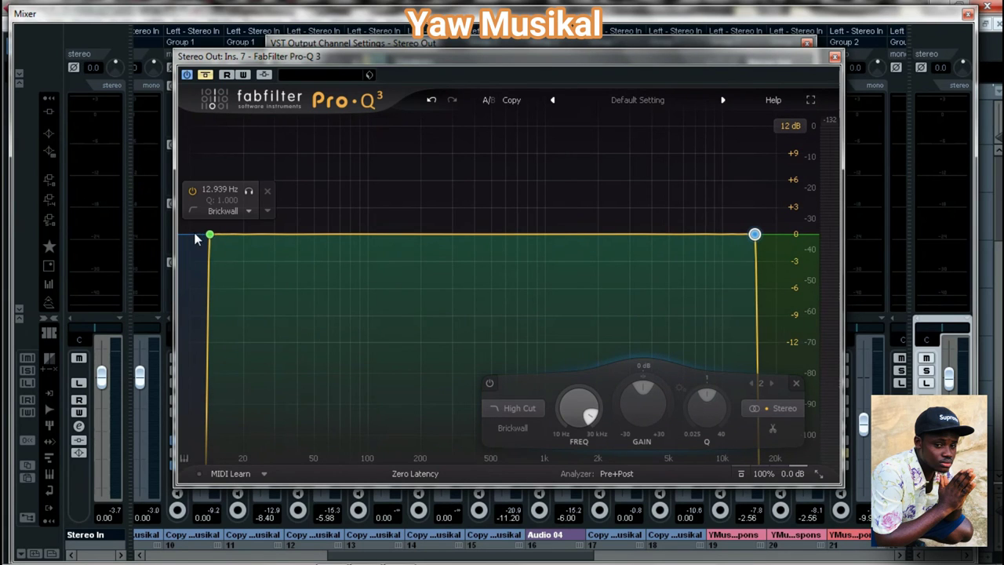
pyautogui.click(233, 237)
pyautogui.rightClick(233, 241)
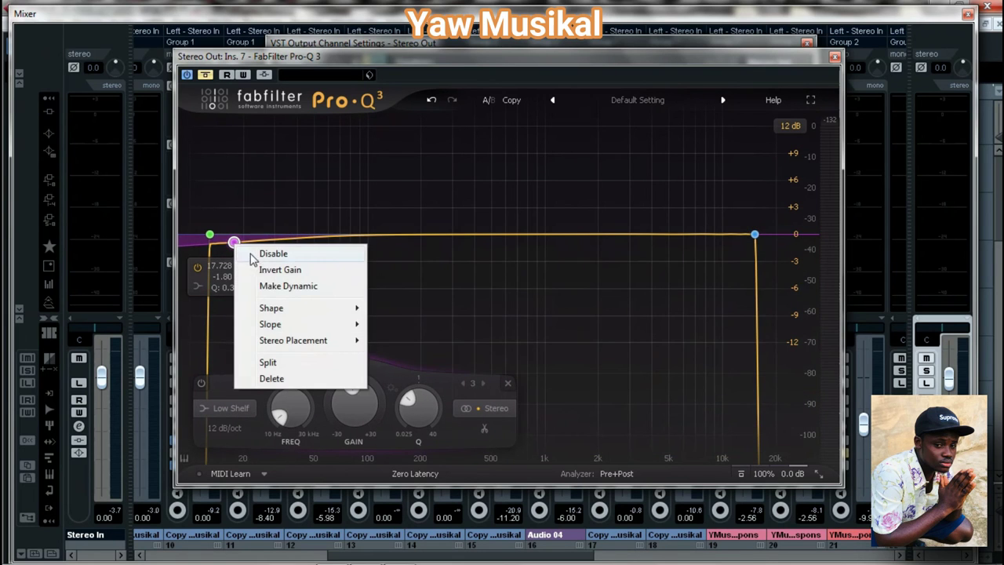
pyautogui.click(278, 379)
# Step: Review the shape and slope options of the low-cut and high-cut bands in Pro-Q 3, and close the plug-in
pyautogui.rightClick(209, 235)
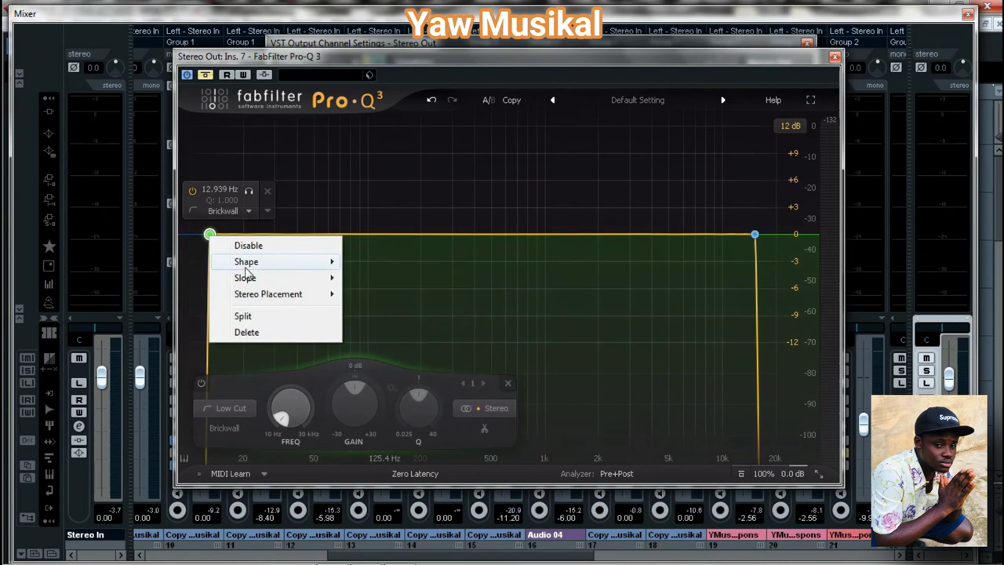
pyautogui.moveTo(246, 261)
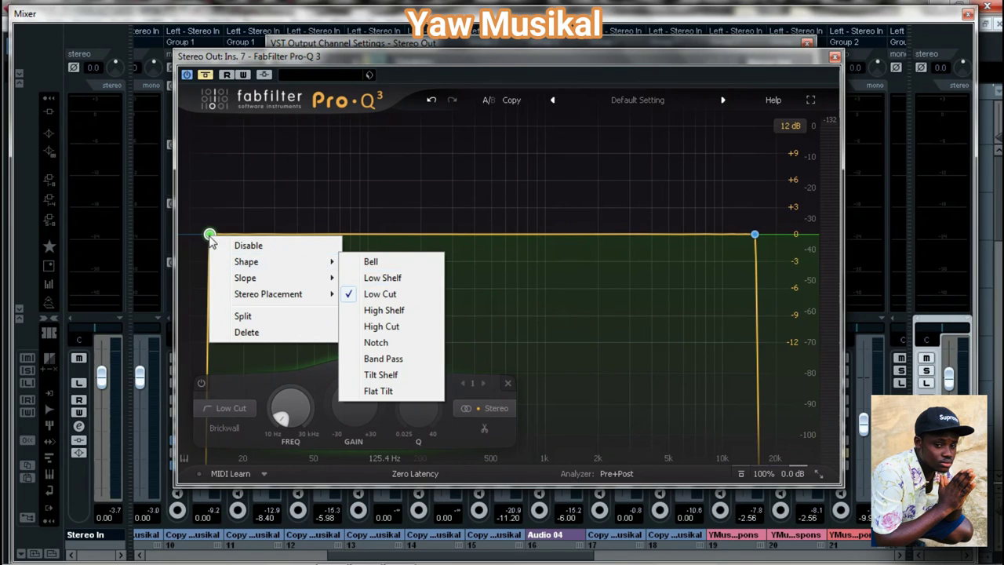
pyautogui.moveTo(261, 277)
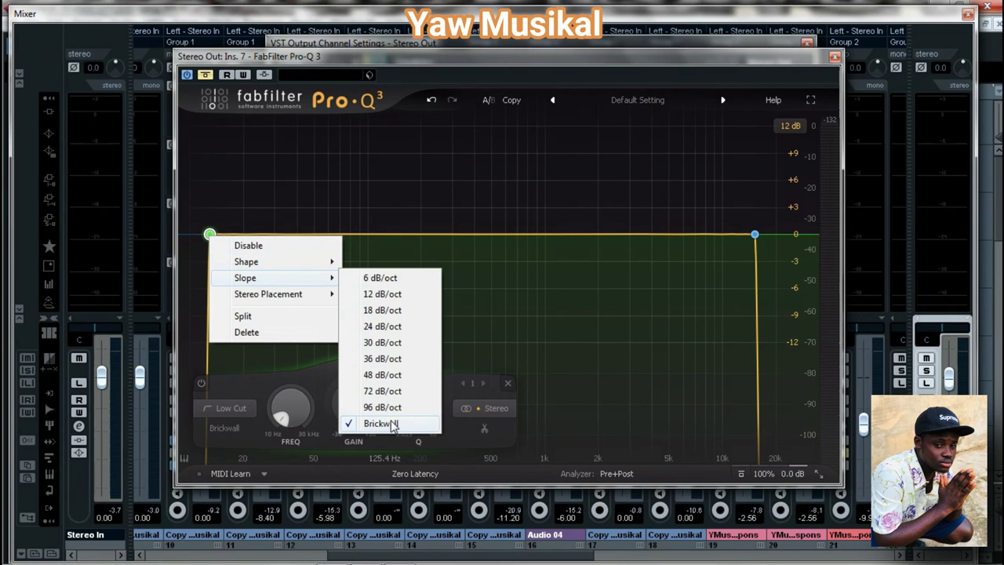
pyautogui.click(754, 235)
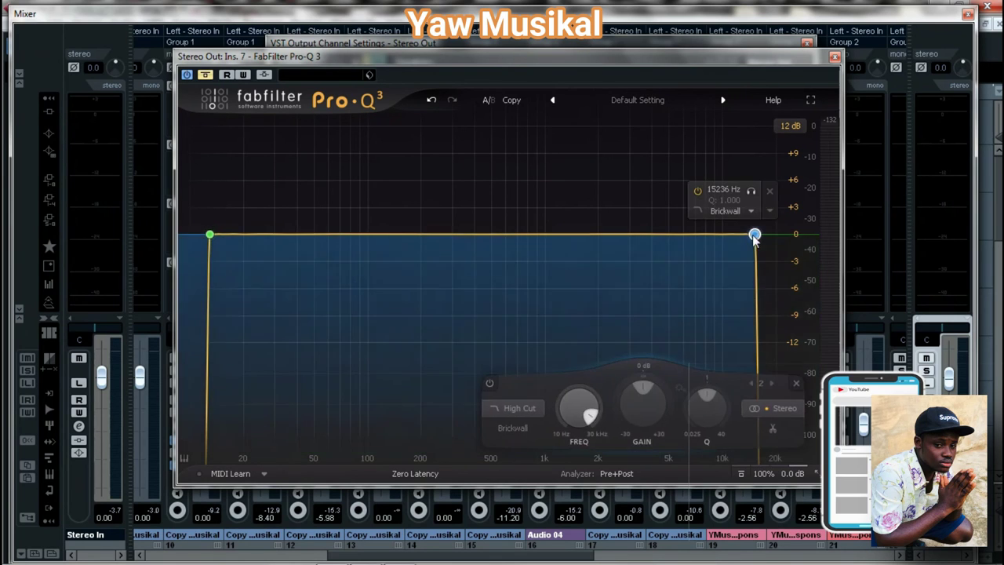
pyautogui.rightClick(754, 234)
pyautogui.moveTo(782, 280)
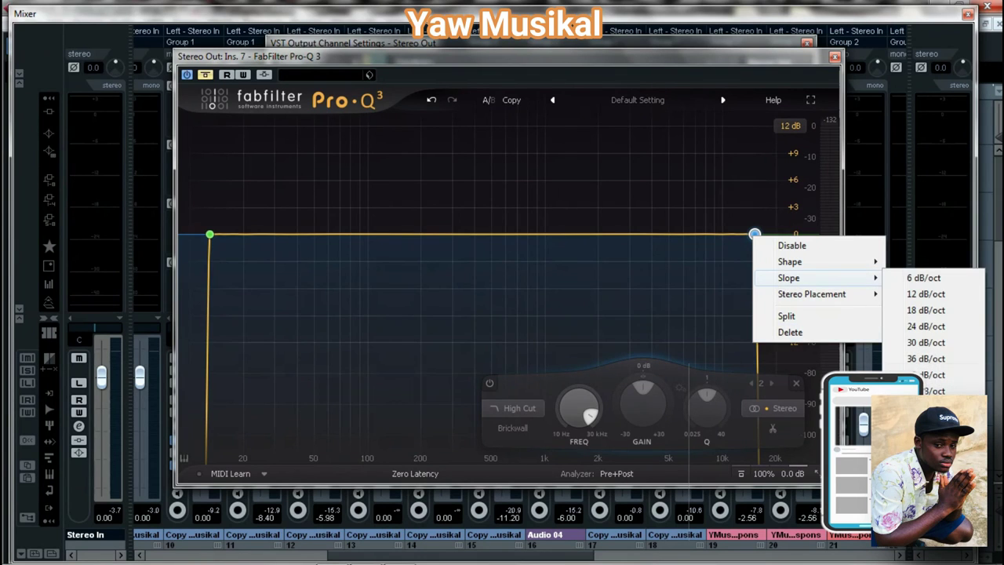
pyautogui.click(834, 58)
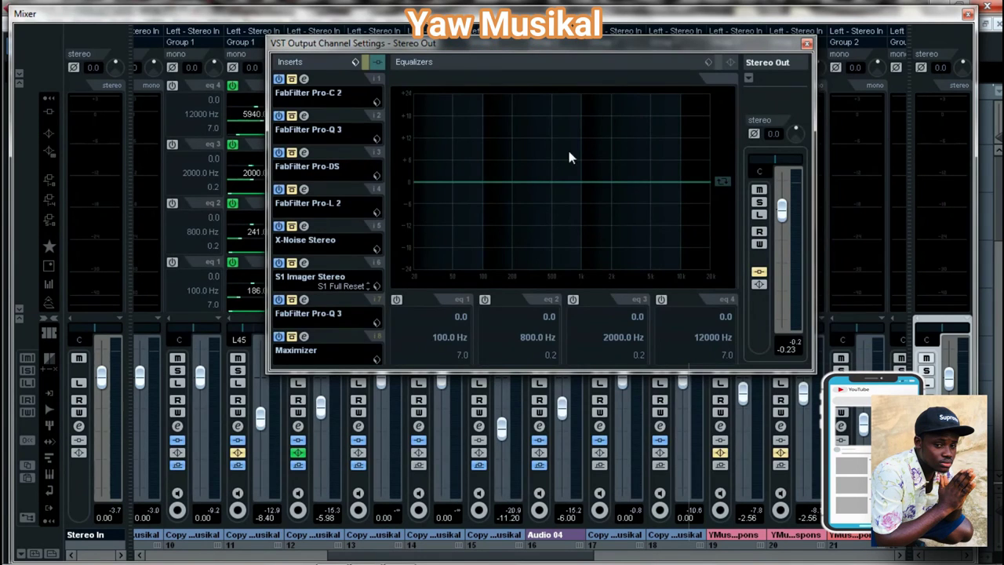
# Step: Check the output and optimize settings of the Maximizer in Stereo Out's eighth insert, and close it
pyautogui.click(304, 337)
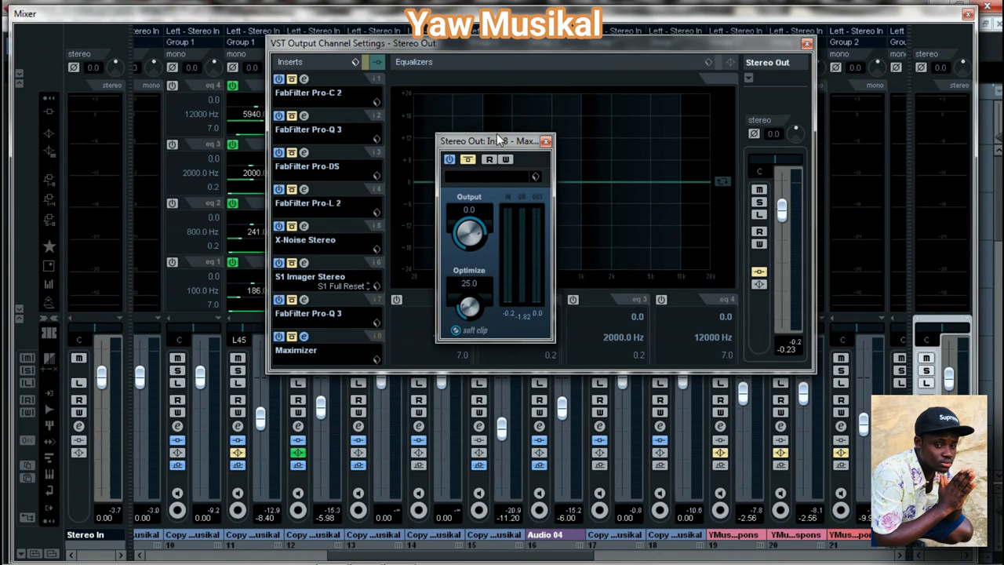
pyautogui.click(546, 141)
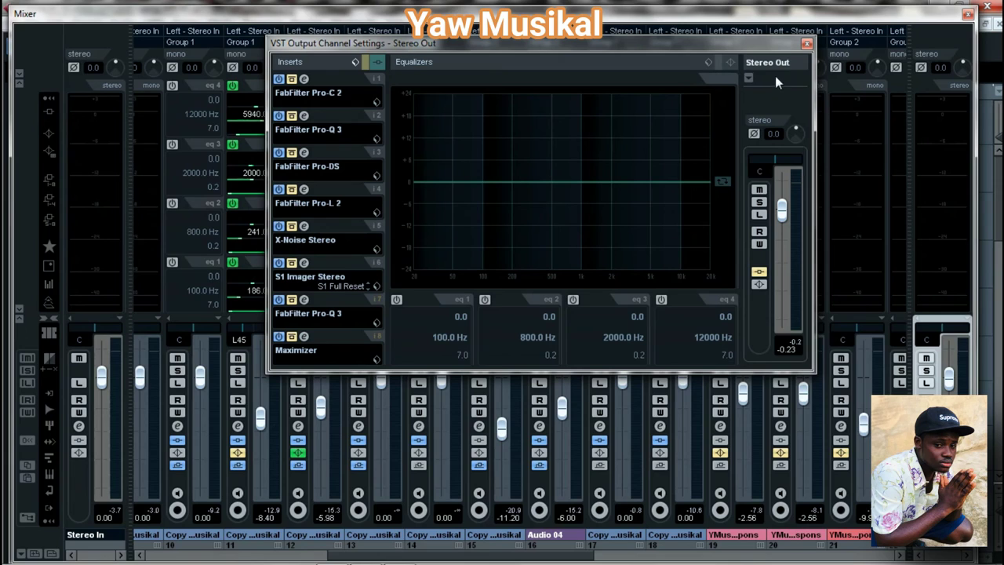
# Step: Enable the Stereo Out inserts, start playback, and toggle their bypass repeatedly to compare the mix with and without mastering effects
pyautogui.click(365, 67)
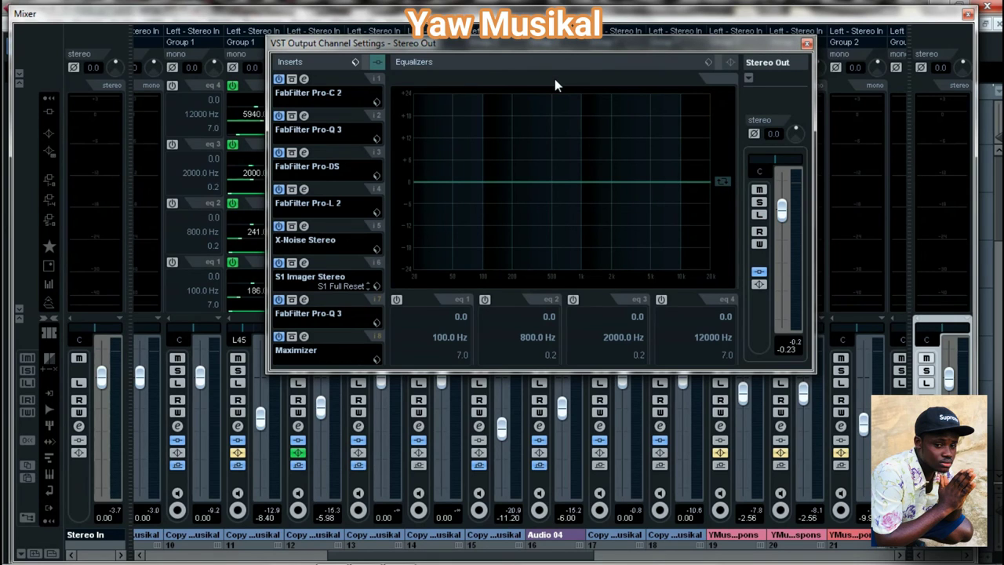
pyautogui.press('space')
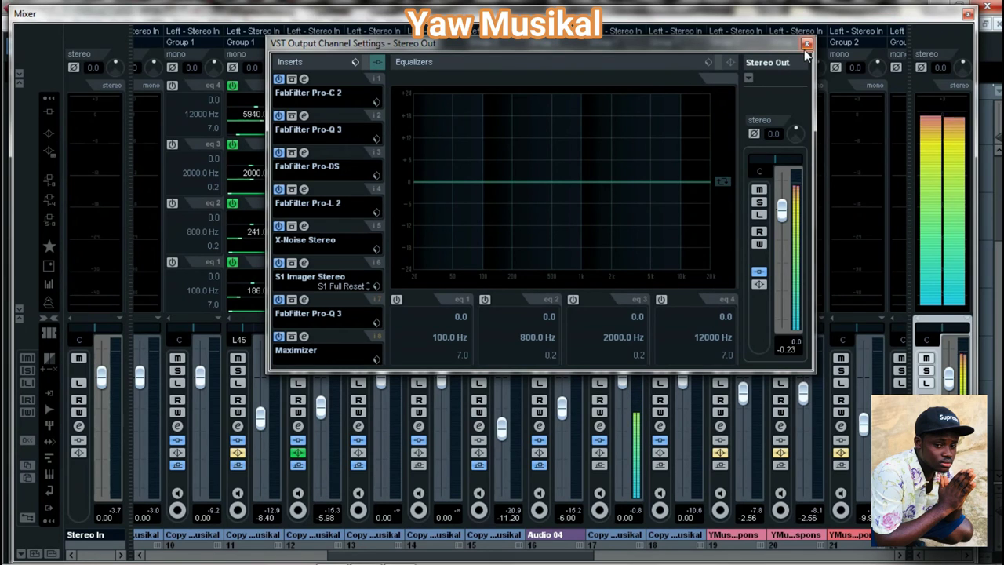
pyautogui.click(367, 62)
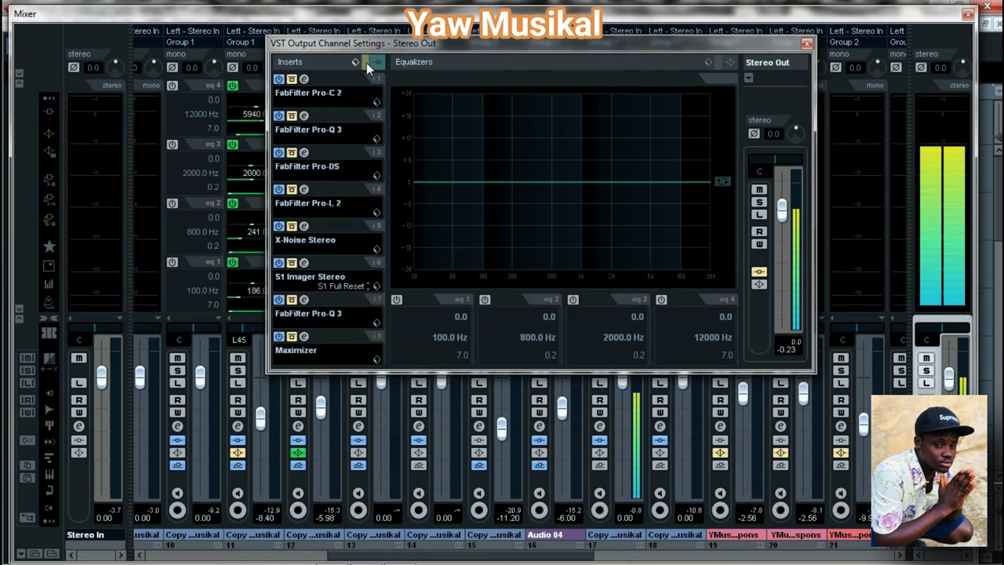
pyautogui.click(366, 63)
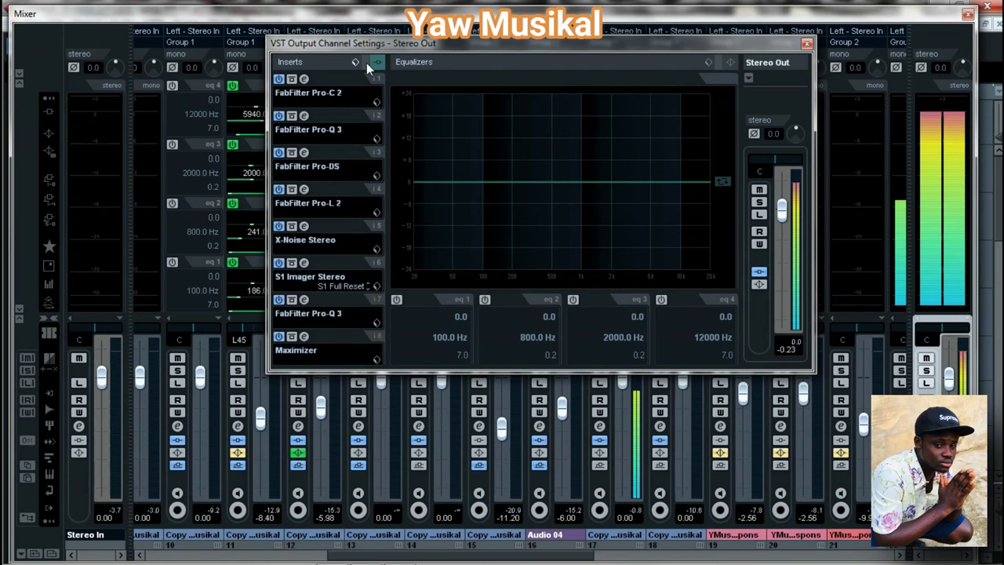
pyautogui.click(366, 63)
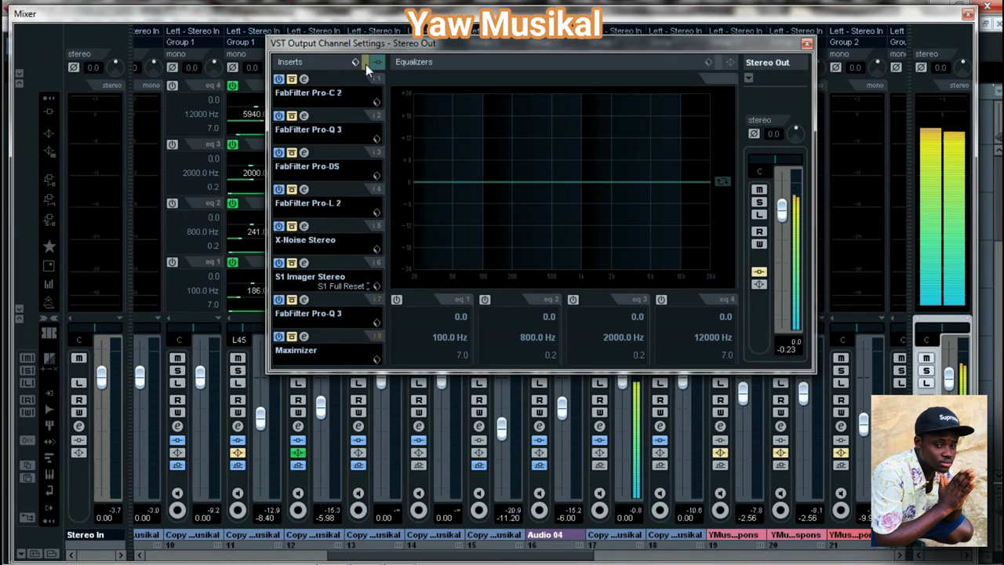
pyautogui.click(366, 64)
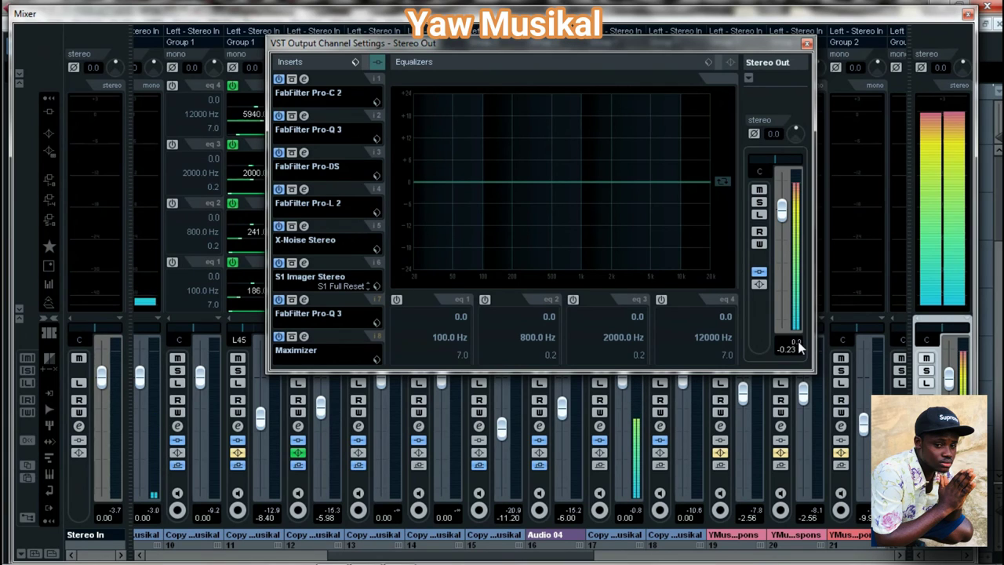
# Step: Lower the Stereo Out fader to -0.78 and bypass all of its insert effects
pyautogui.moveTo(782, 210); pyautogui.dragTo(783, 214)
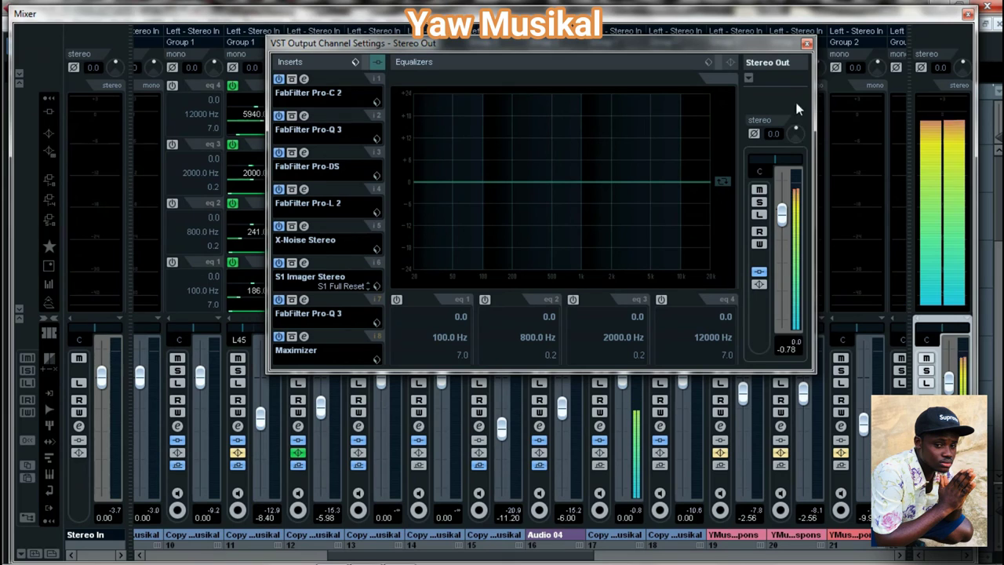
pyautogui.click(363, 62)
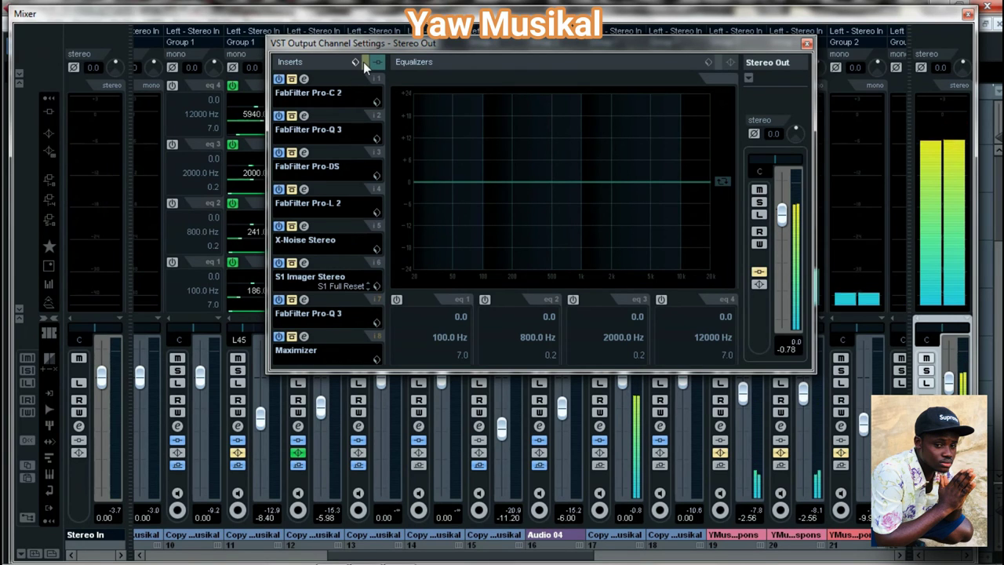
# Step: Close the Stereo Out channel settings and the mixer, and stop playback in the project
pyautogui.click(806, 43)
pyautogui.click(968, 13)
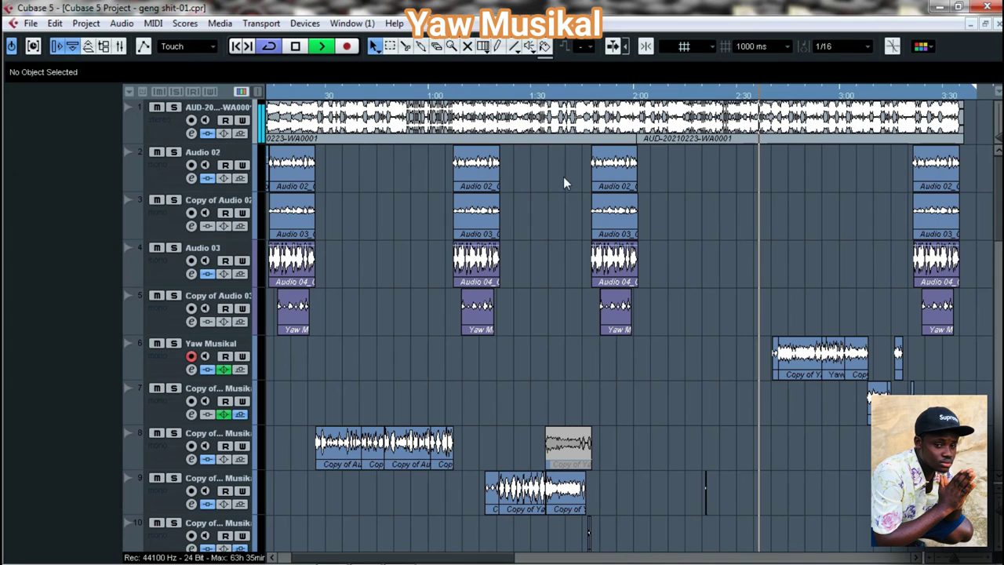
pyautogui.press('space')
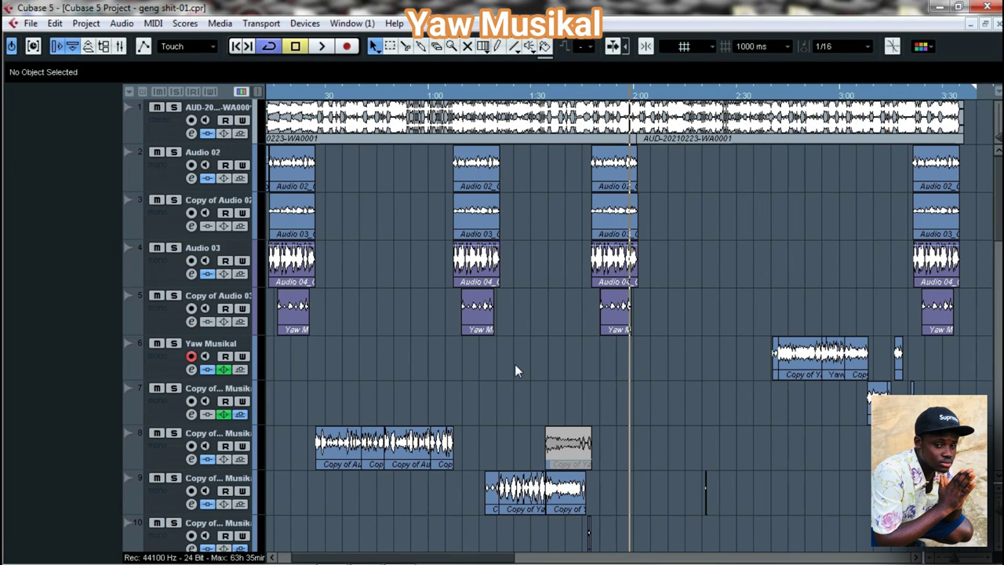
pyautogui.moveTo(403, 557); pyautogui.dragTo(459, 558)
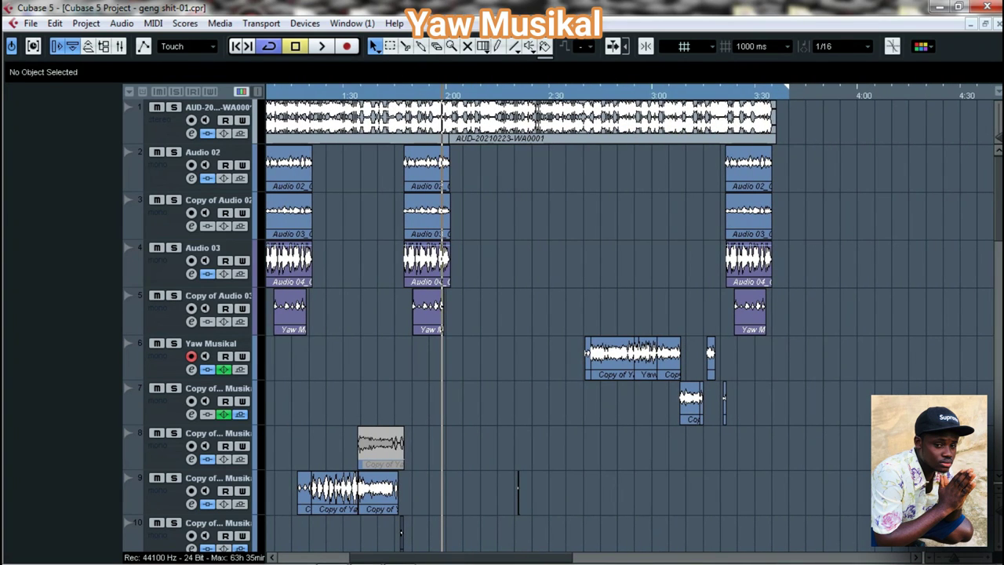
pyautogui.scroll(-5, 549, 325)
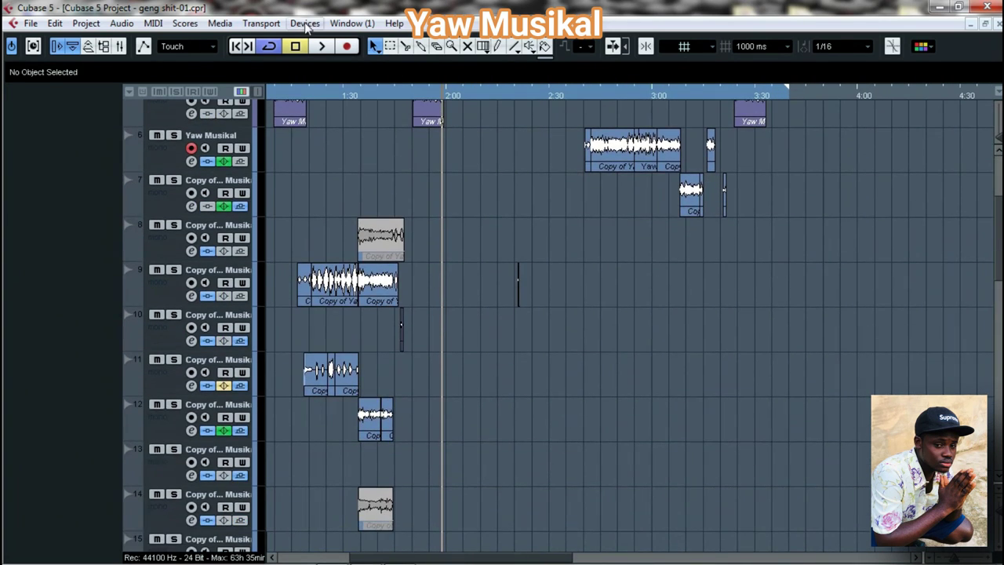
pyautogui.press('F3')
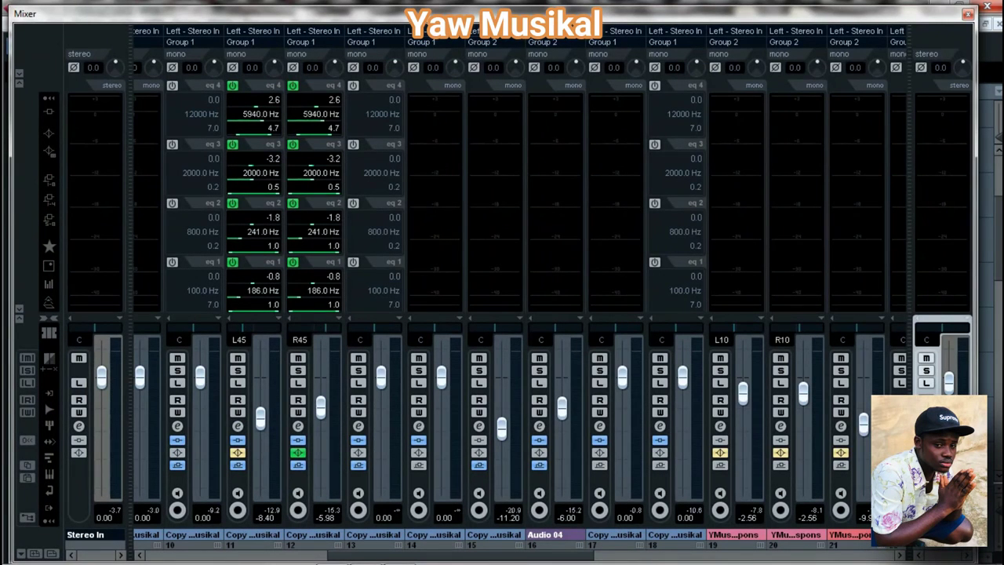
pyautogui.click(967, 14)
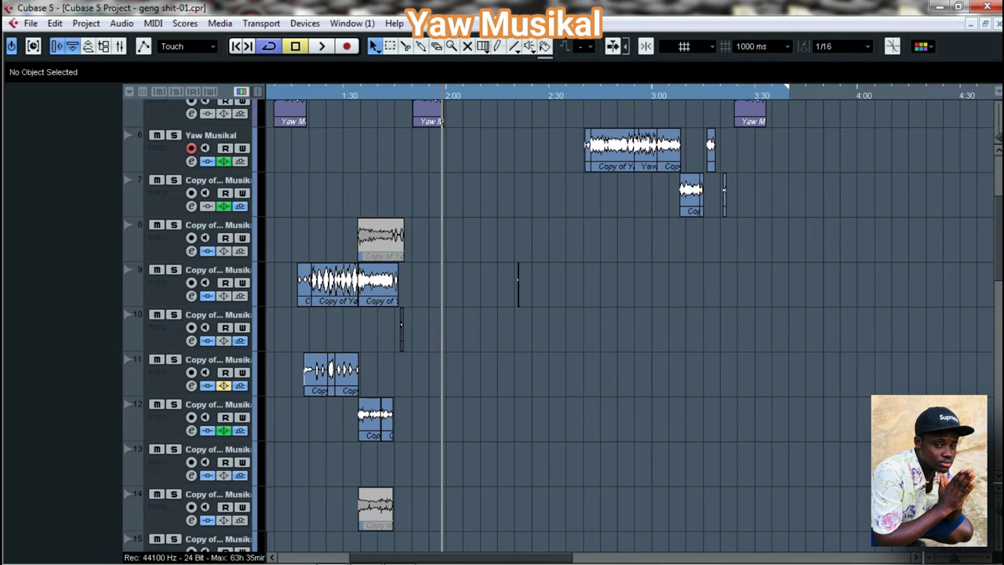
pyautogui.scroll(5, 996, 204)
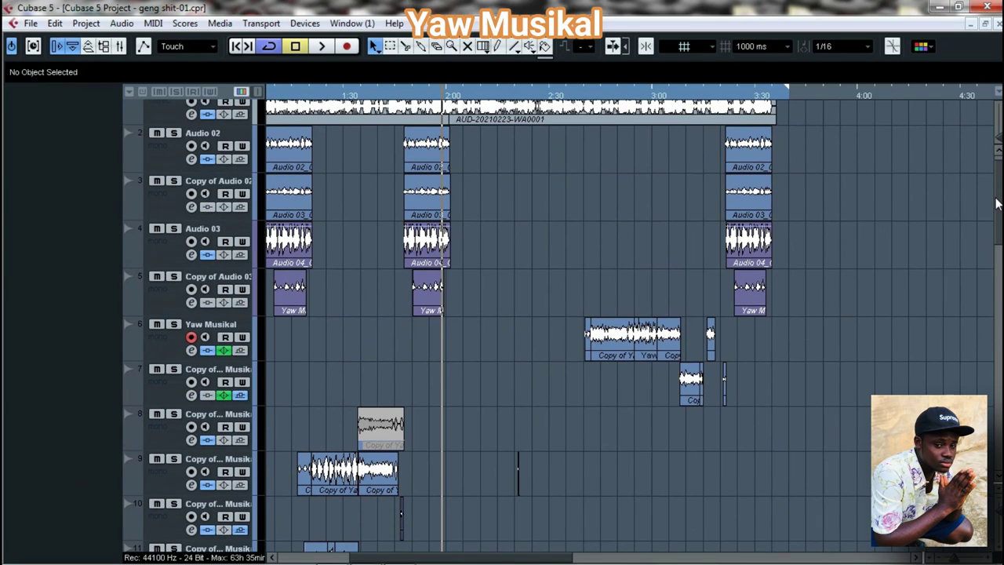